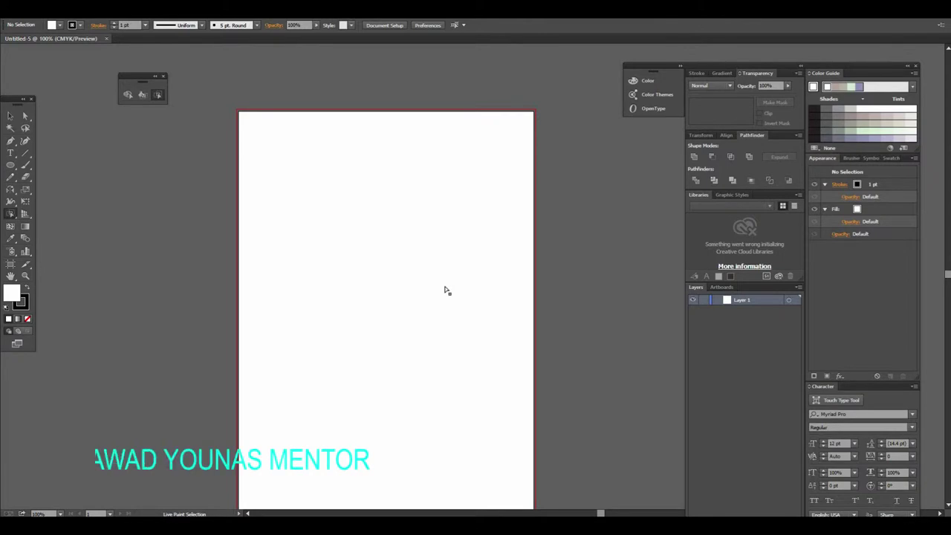
# - Select the Live Paint Bucket from the Shape Builder flyout, tearing off the tool group
pyautogui.click(12, 215)
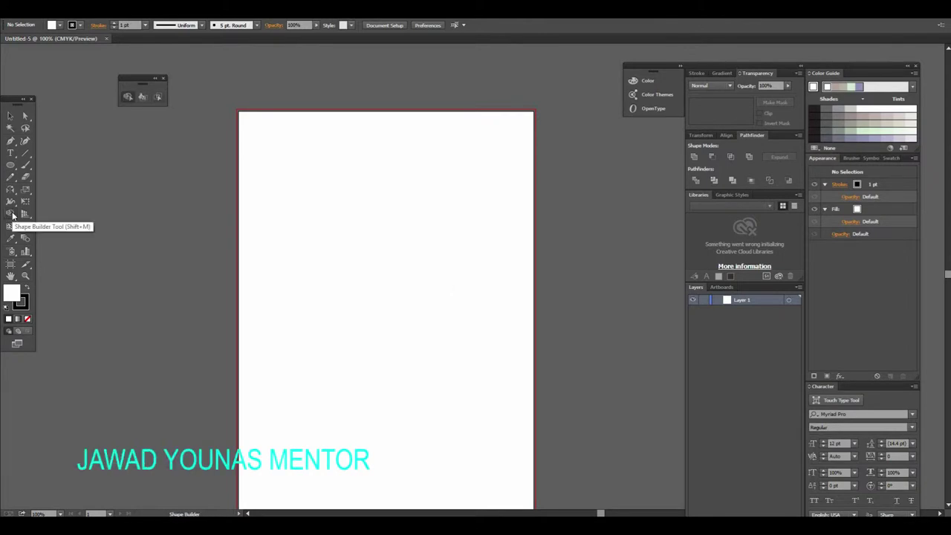
pyautogui.click(143, 99)
pyautogui.click(11, 215)
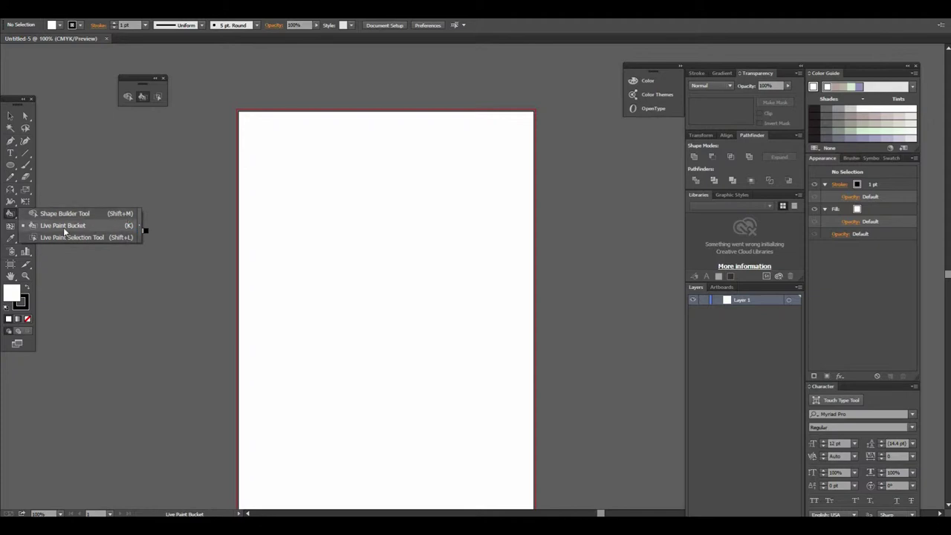
pyautogui.click(78, 243)
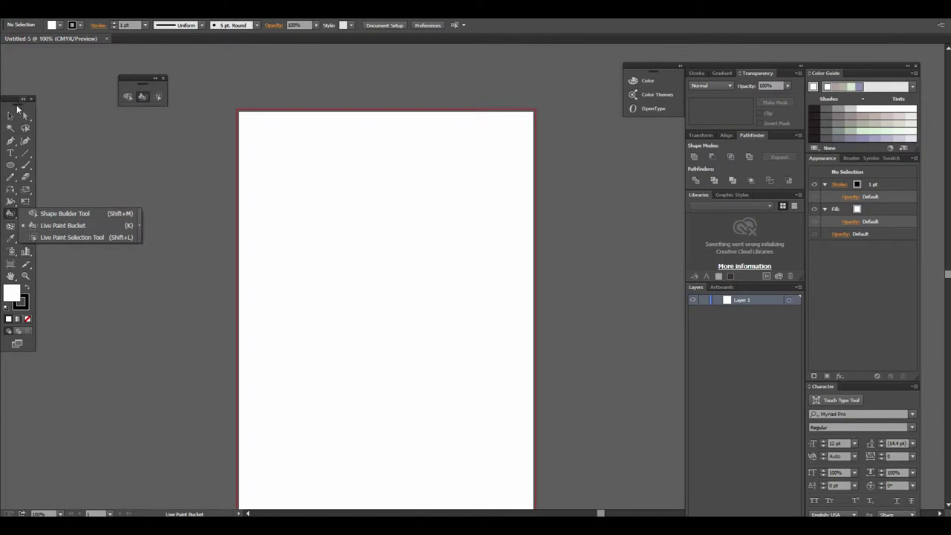
pyautogui.hotkey('ctrl', 'space')
# - Zoom in and pan around the blank artboard
pyautogui.click(419, 239)
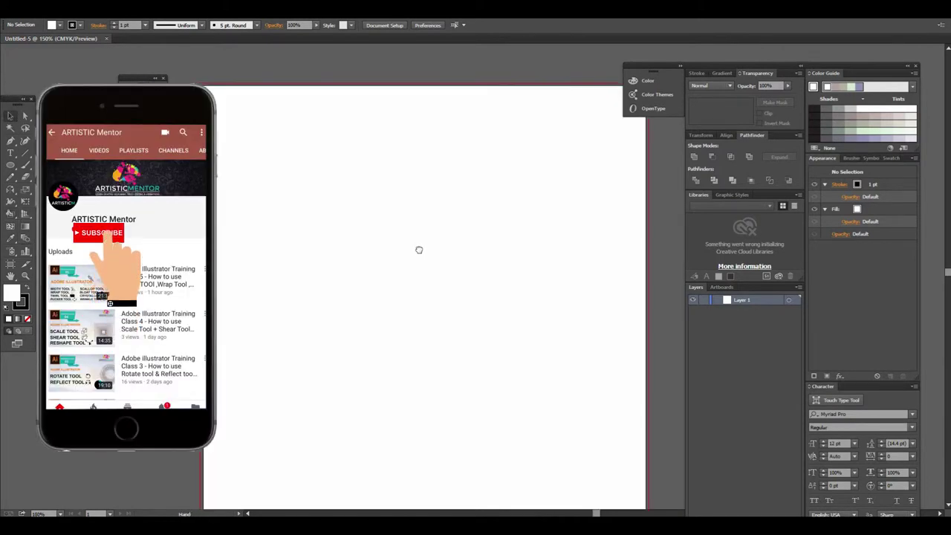
pyautogui.keyDown('alt'); pyautogui.click(382, 260); pyautogui.keyUp('alt')
pyautogui.click(423, 259)
pyautogui.moveTo(423, 259); pyautogui.dragTo(374, 275)
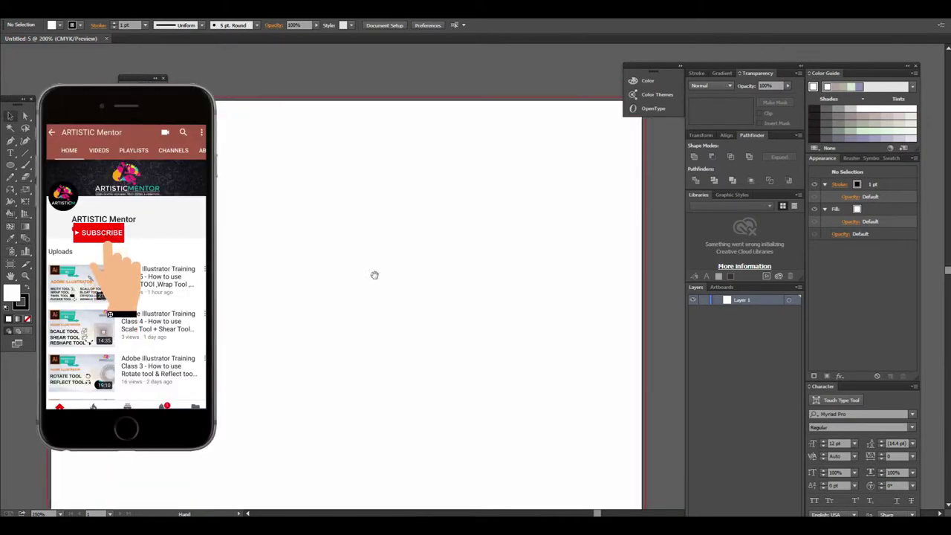
pyautogui.keyDown('alt'); pyautogui.click(456, 275); pyautogui.keyUp('alt')
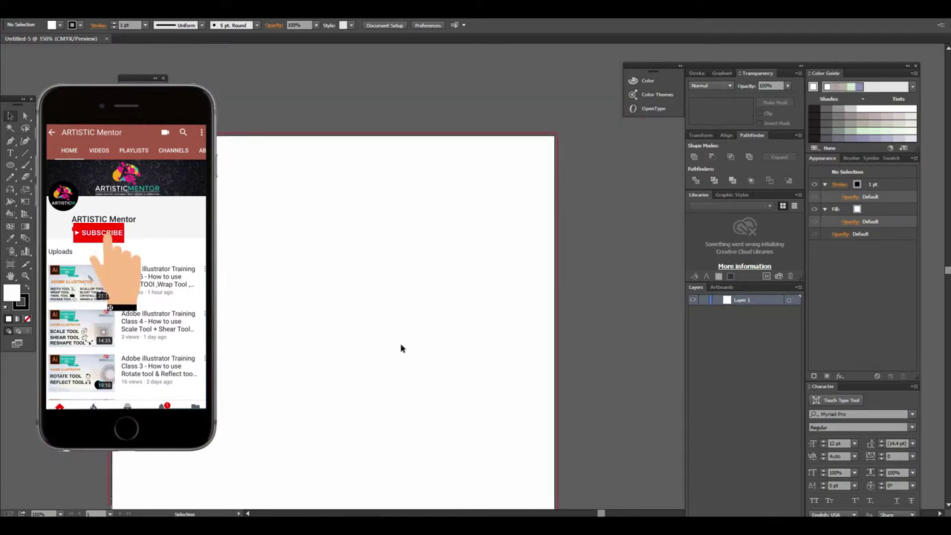
pyautogui.keyDown('alt'); pyautogui.click(428, 295); pyautogui.keyUp('alt')
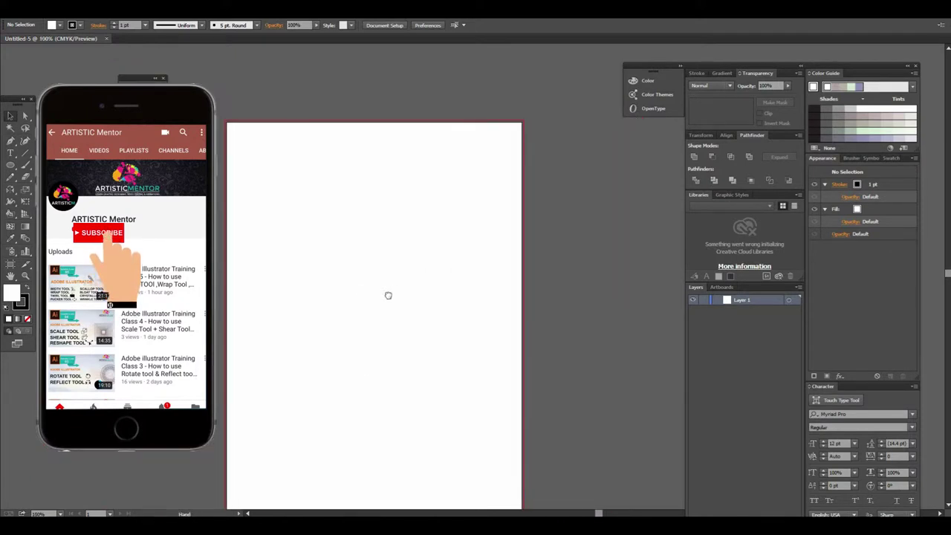
# - Fine-tune the zoom on the artboard and pick the Ellipse tool
pyautogui.click(456, 285)
pyautogui.keyDown('alt'); pyautogui.click(469, 305); pyautogui.keyUp('alt')
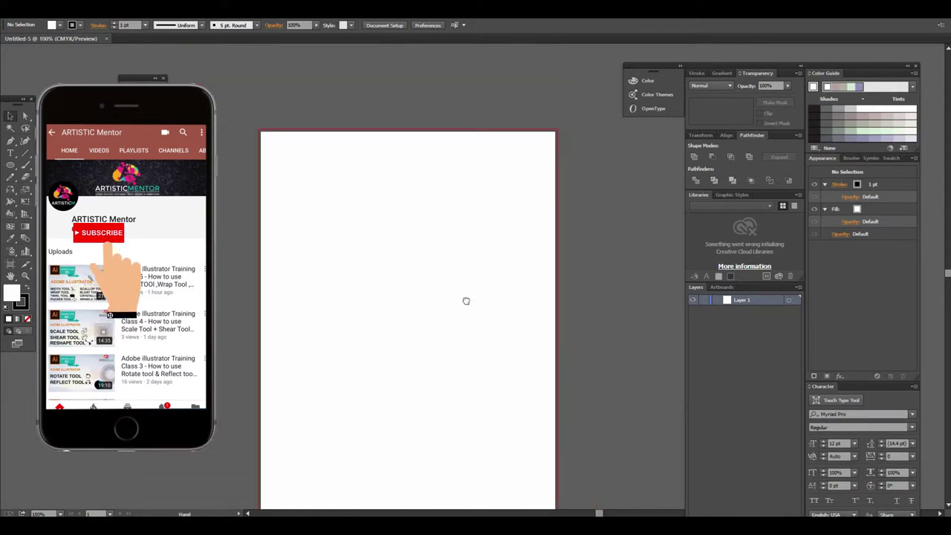
pyautogui.moveTo(471, 300); pyautogui.dragTo(444, 302)
pyautogui.click(456, 293)
pyautogui.scroll(2, 455, 292)
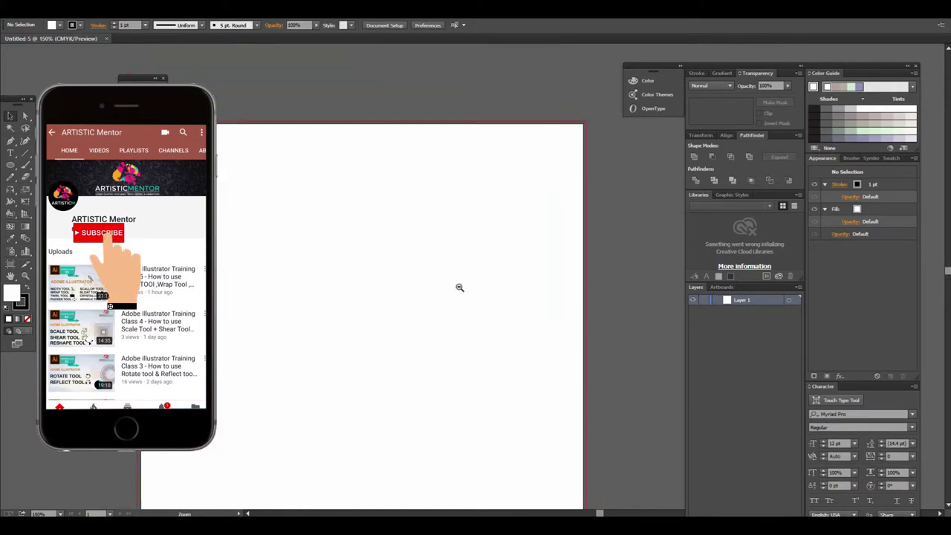
pyautogui.keyDown('alt'); pyautogui.click(459, 287); pyautogui.keyUp('alt')
pyautogui.click(447, 278)
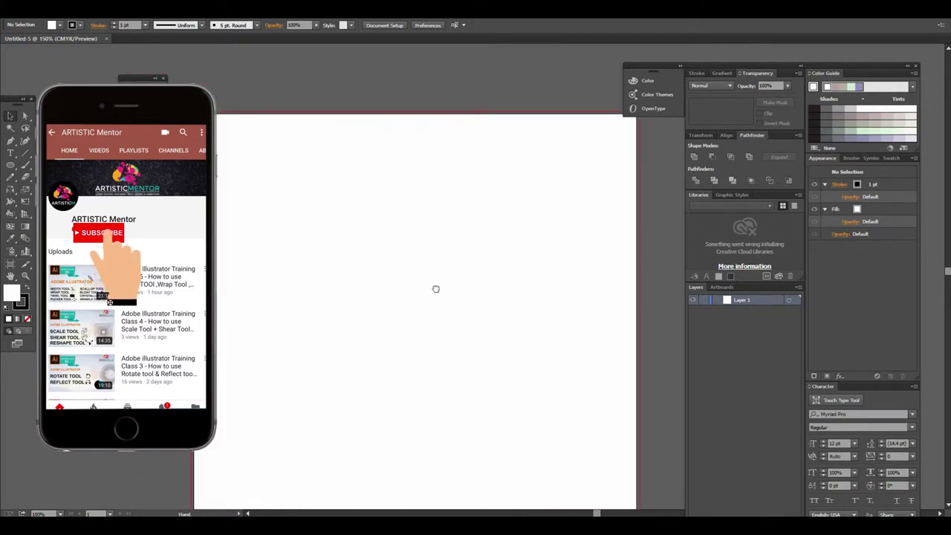
pyautogui.click(13, 168)
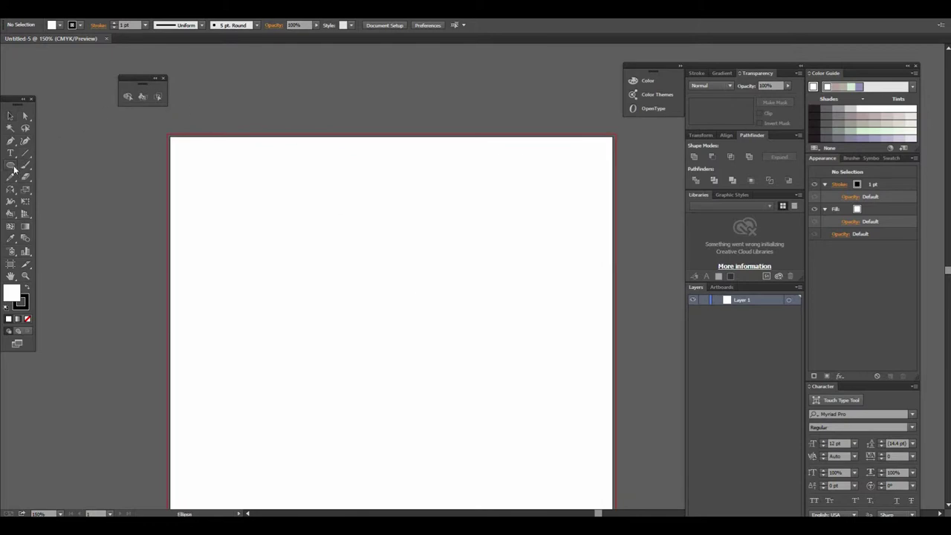
# - Draw a rectangle near the artboard's middle with a yellow fill and no stroke
pyautogui.moveTo(10, 165); pyautogui.dragTo(44, 166)
pyautogui.moveTo(278, 234)
pyautogui.mouseDown()
pyautogui.moveTo(475, 304)
pyautogui.moveTo(508, 333)
pyautogui.mouseUp()
pyautogui.click(11, 116)
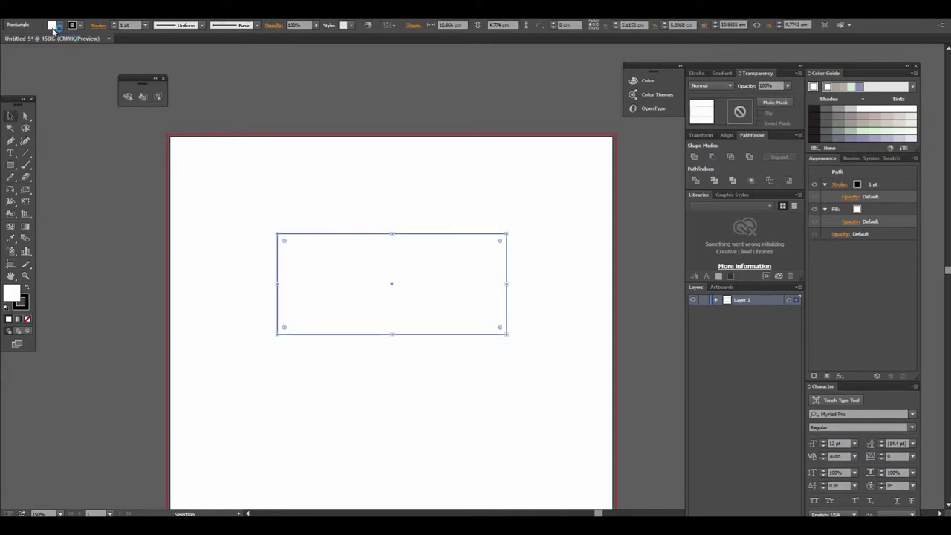
pyautogui.click(52, 25)
pyautogui.click(42, 45)
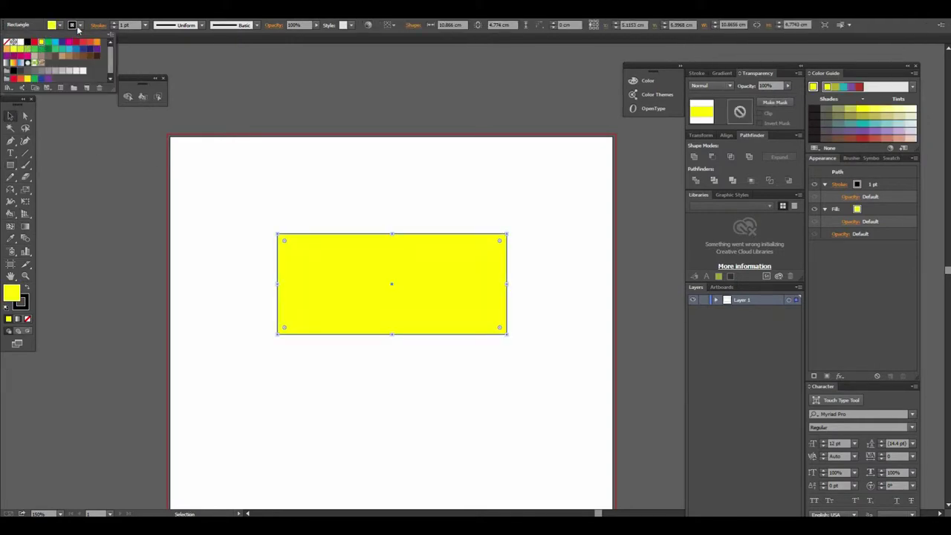
pyautogui.click(10, 45)
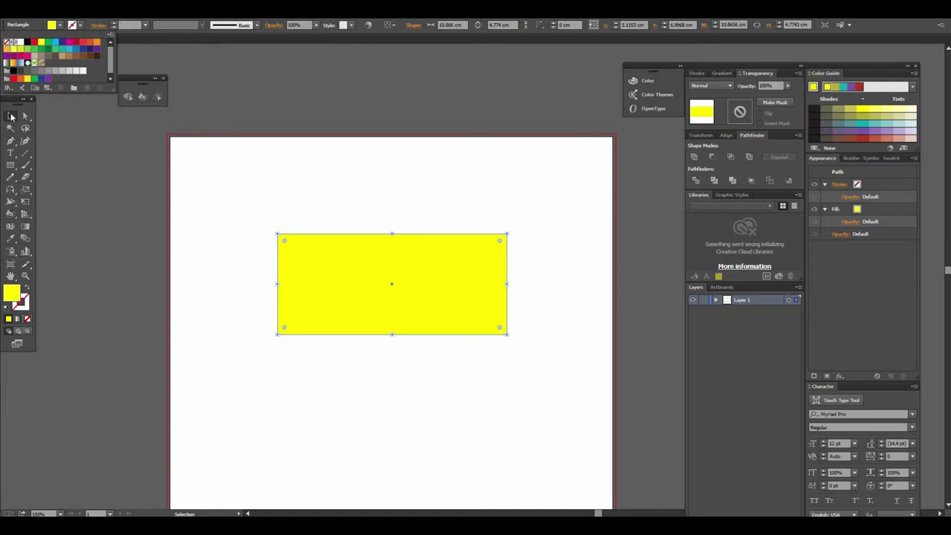
# - Zoom and pan to frame the yellow rectangle
pyautogui.press('Escape')
pyautogui.hotkey('ctrl', '=')
pyautogui.moveTo(425, 212)
pyautogui.mouseDown()
pyautogui.moveTo(418, 337)
pyautogui.moveTo(467, 367)
pyautogui.mouseUp()
pyautogui.hotkey('ctrl', '=')
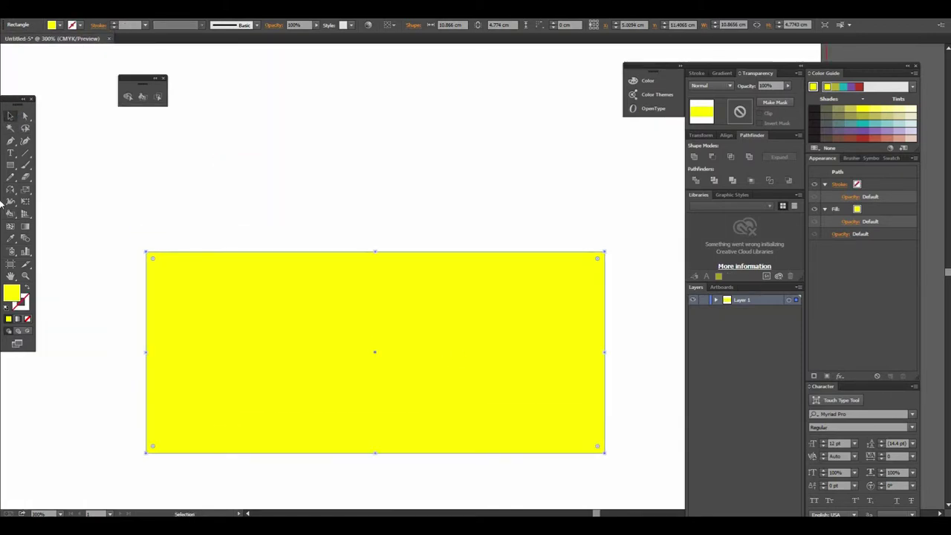
pyautogui.keyDown('ctrl'); pyautogui.keyDown('alt'); pyautogui.click(463, 285); pyautogui.keyUp('alt'); pyautogui.keyUp('ctrl')
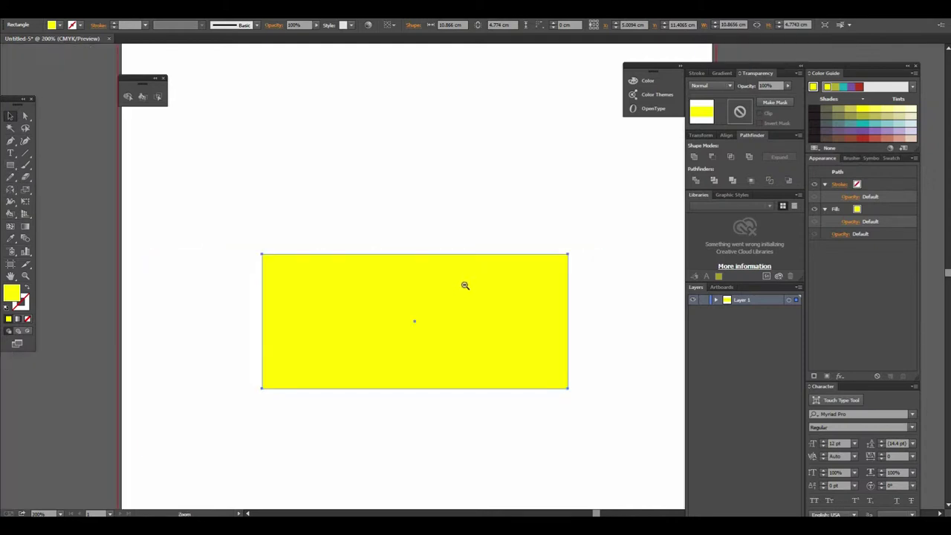
pyautogui.moveTo(483, 285); pyautogui.dragTo(423, 335)
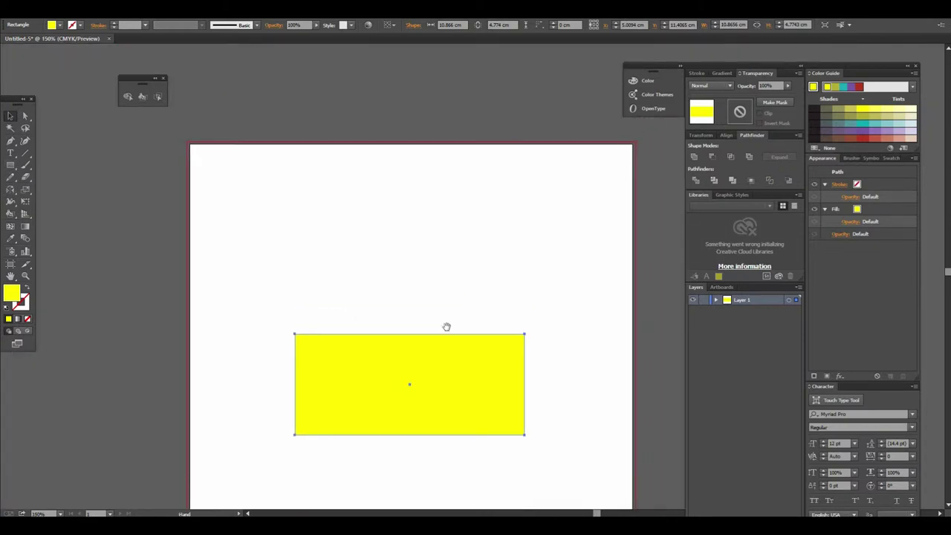
pyautogui.click(10, 165)
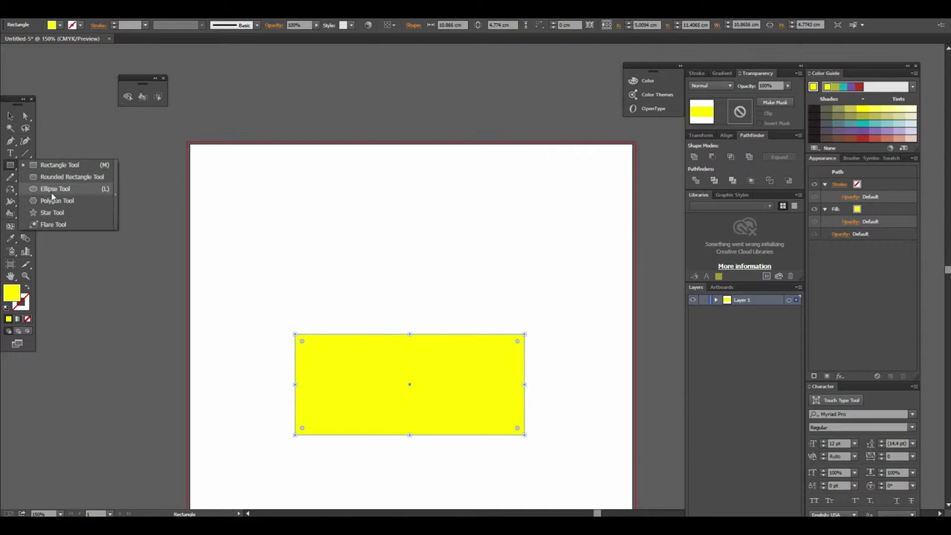
# - Draw a Shift-constrained circle over the rectangle and Alt-drag a copy to its upper left
pyautogui.click(52, 192)
pyautogui.moveTo(345, 251); pyautogui.dragTo(464, 371)
pyautogui.press('shift')
pyautogui.click(10, 116)
pyautogui.hotkey('ctrl', '+')
pyautogui.moveTo(380, 301)
pyautogui.mouseDown()
pyautogui.moveTo(296, 289)
pyautogui.moveTo(459, 285)
pyautogui.mouseUp()
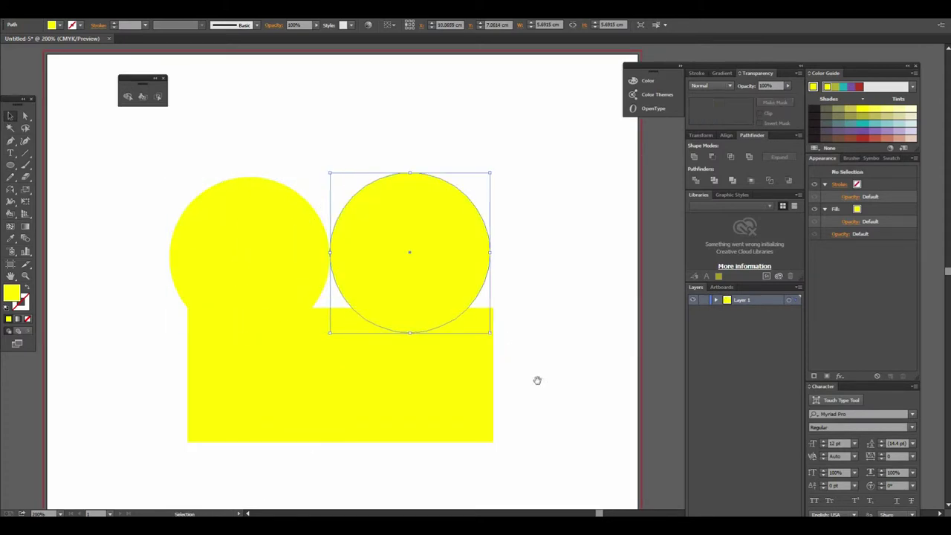
pyautogui.click(542, 381)
# - Arrange more overlapping circle copies along the rectangle's top edge
pyautogui.hotkey('ctrl', '-')
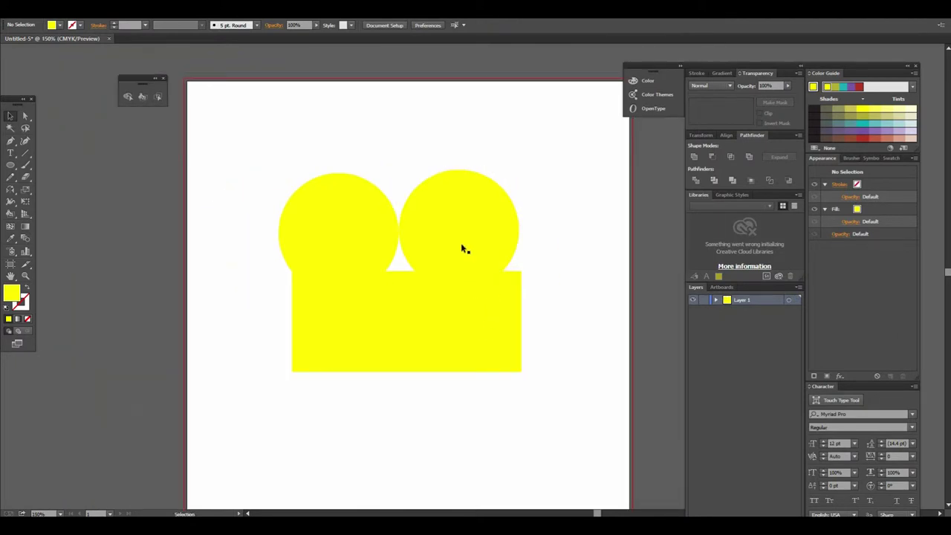
pyautogui.moveTo(461, 249); pyautogui.dragTo(442, 259)
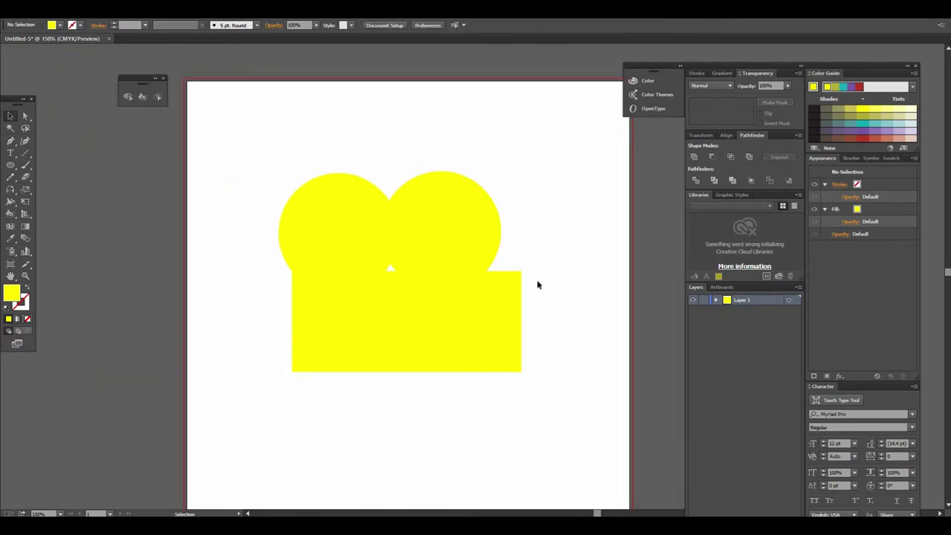
pyautogui.moveTo(467, 248); pyautogui.dragTo(521, 260)
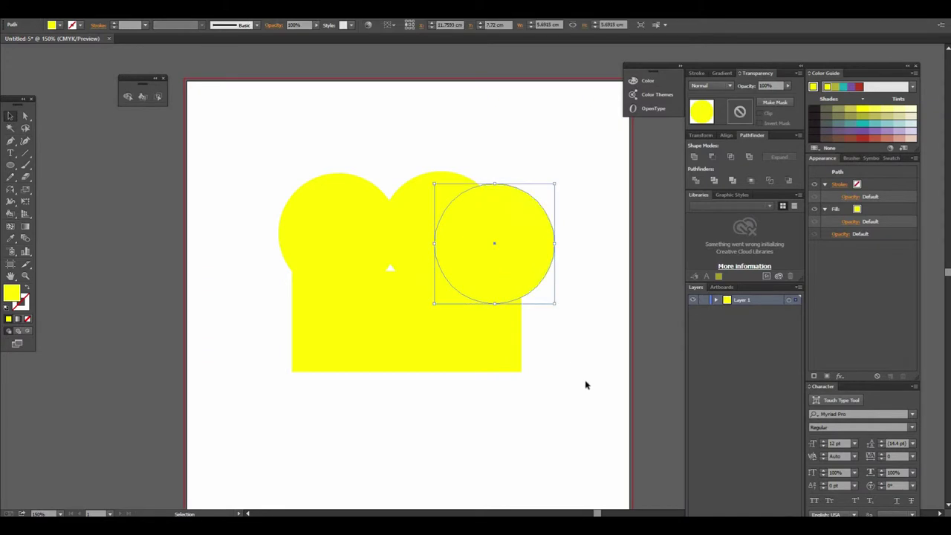
pyautogui.keyDown('alt'); pyautogui.moveTo(319, 250); pyautogui.dragTo(255, 290); pyautogui.keyUp('alt')
pyautogui.click(407, 405)
pyautogui.moveTo(448, 392)
pyautogui.mouseDown()
pyautogui.moveTo(482, 378)
pyautogui.moveTo(460, 405)
pyautogui.mouseUp()
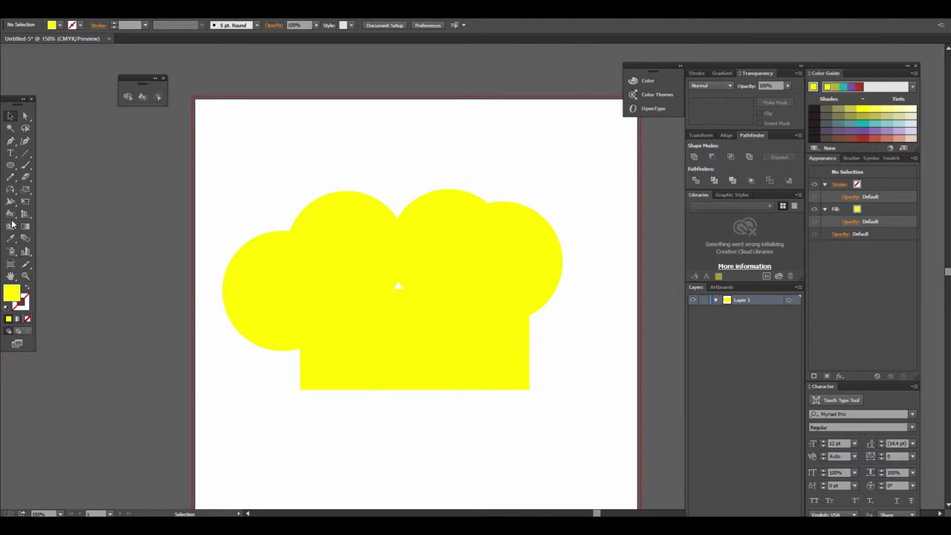
pyautogui.moveTo(11, 217); pyautogui.dragTo(64, 213)
pyautogui.click(64, 214)
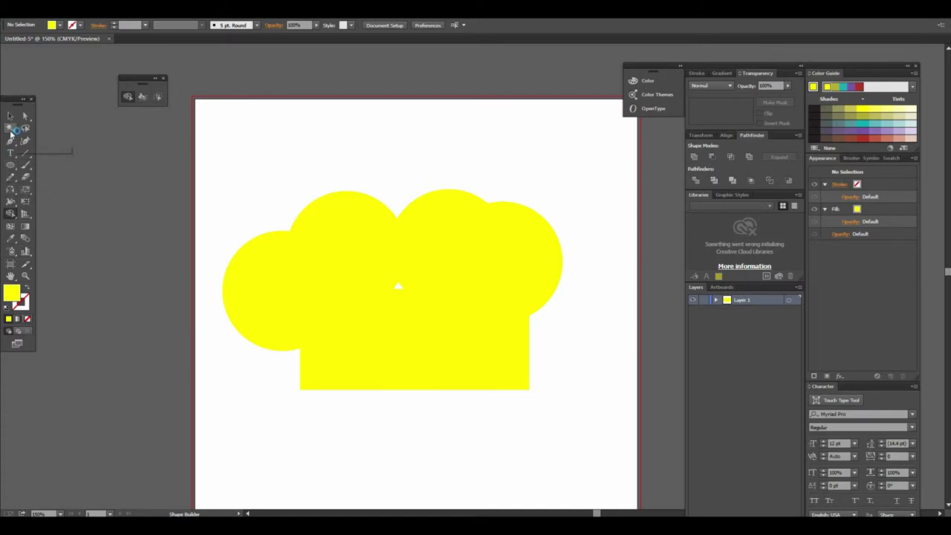
# - Marquee-select the circles and rectangle and zoom in on them
pyautogui.click(10, 116)
pyautogui.moveTo(229, 162); pyautogui.dragTo(584, 414)
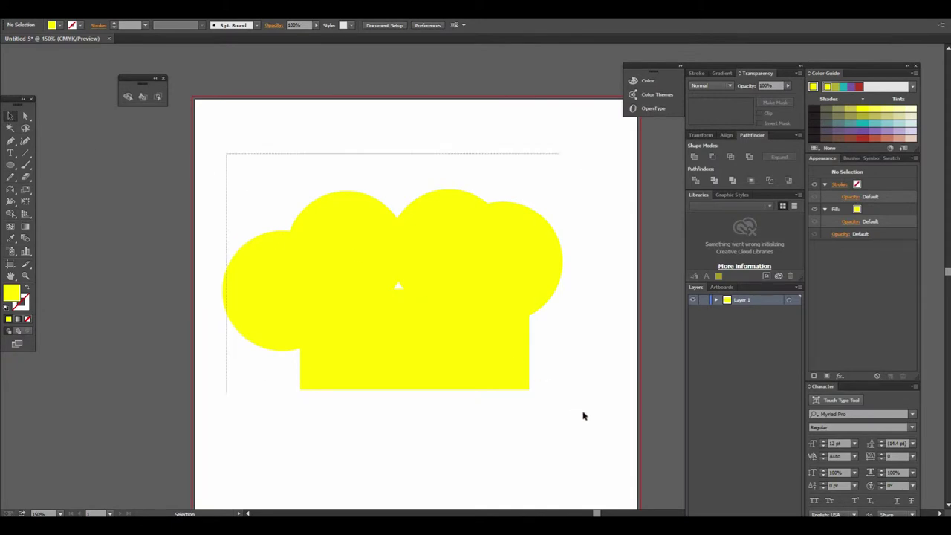
pyautogui.hotkey('ctrl', '+')
pyautogui.moveTo(485, 334); pyautogui.dragTo(499, 346)
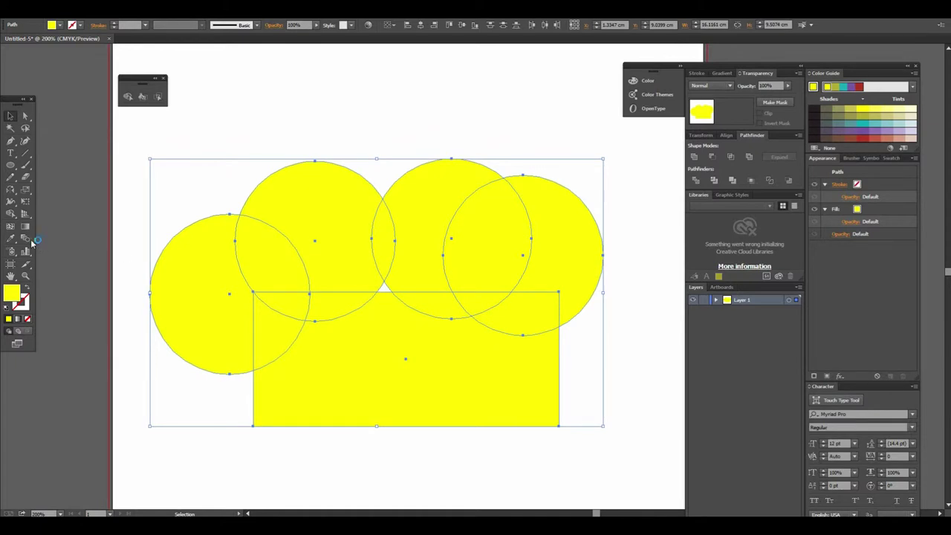
pyautogui.click(127, 98)
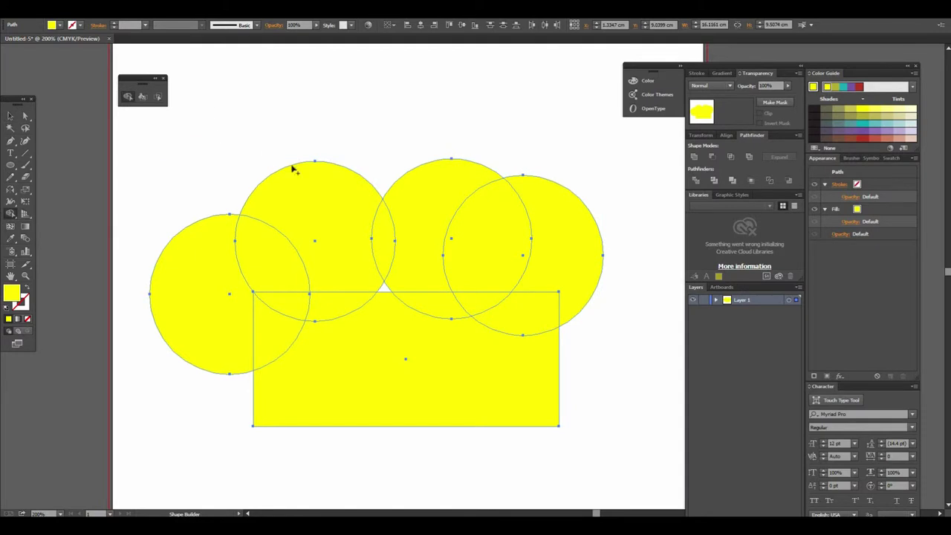
pyautogui.click(10, 115)
pyautogui.moveTo(138, 145); pyautogui.dragTo(648, 468)
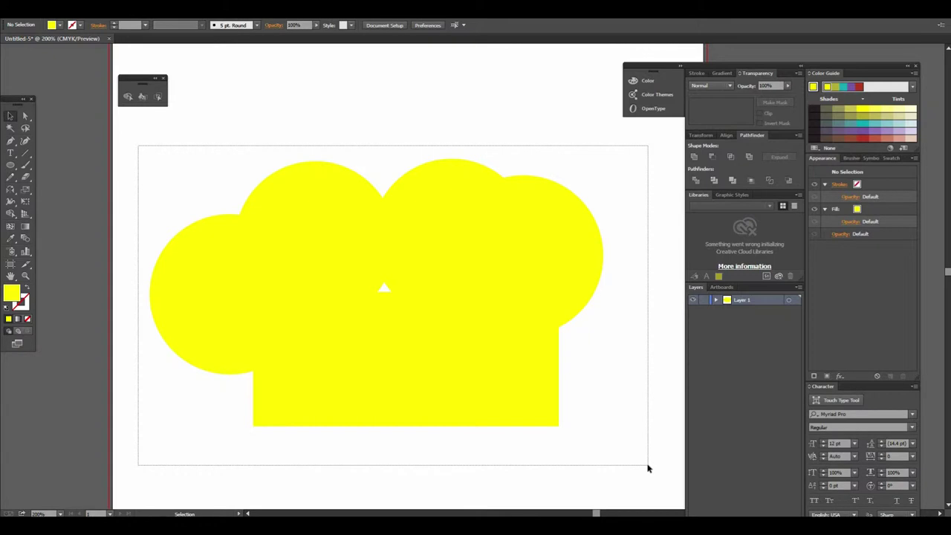
pyautogui.moveTo(648, 468); pyautogui.dragTo(648, 469)
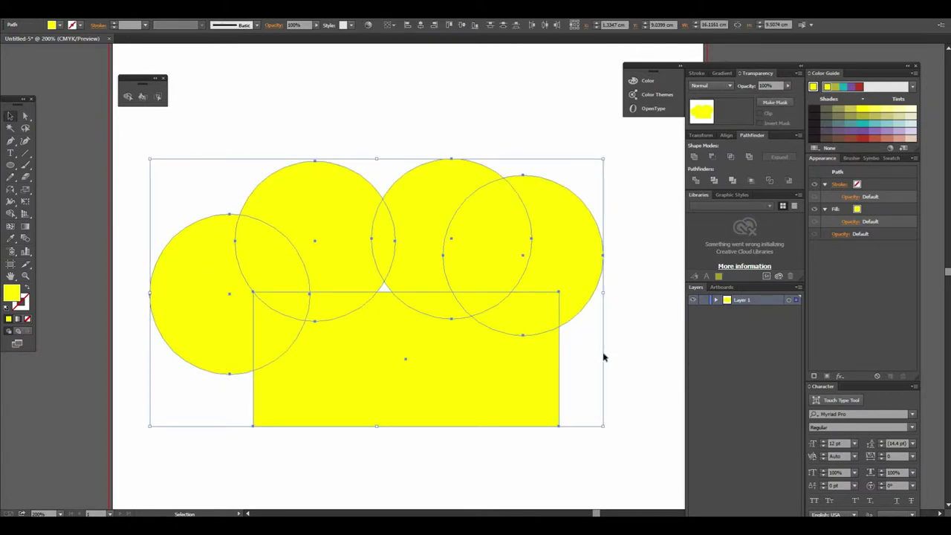
# - Shift-click the four circles and the rectangle to select the whole hat
pyautogui.click(467, 456)
pyautogui.click(242, 310)
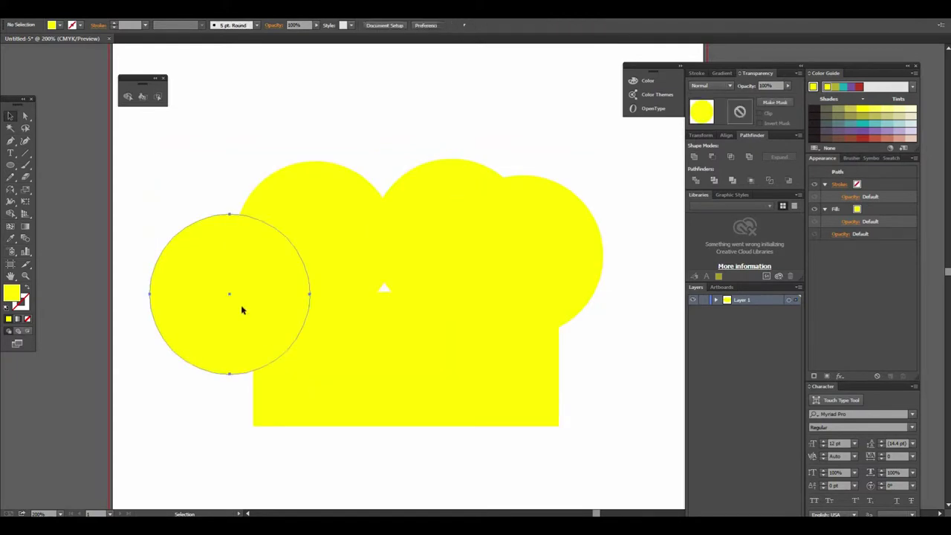
pyautogui.keyDown('shift'); pyautogui.click(343, 237); pyautogui.keyUp('shift')
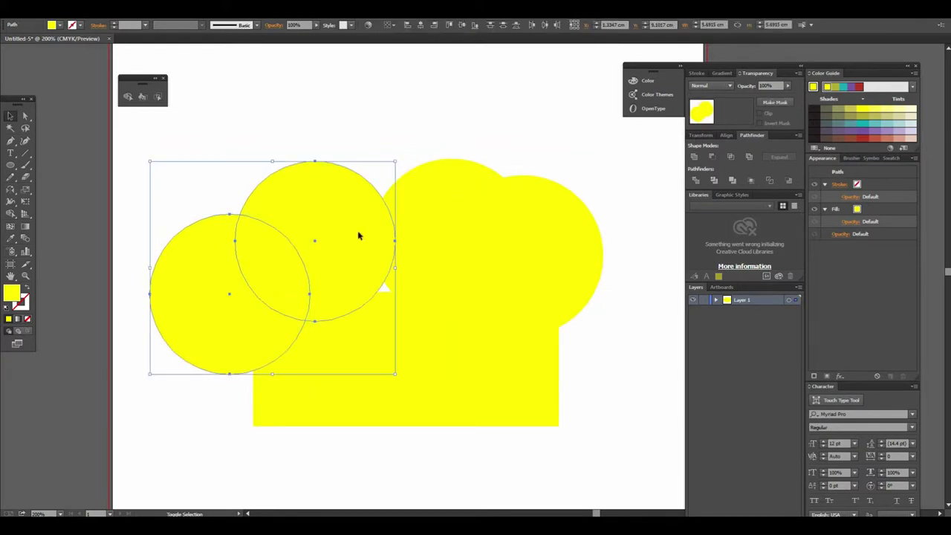
pyautogui.keyDown('shift'); pyautogui.click(432, 229); pyautogui.keyUp('shift')
pyautogui.keyDown('shift'); pyautogui.click(565, 246); pyautogui.keyUp('shift')
pyautogui.keyDown('shift'); pyautogui.click(509, 362); pyautogui.keyUp('shift')
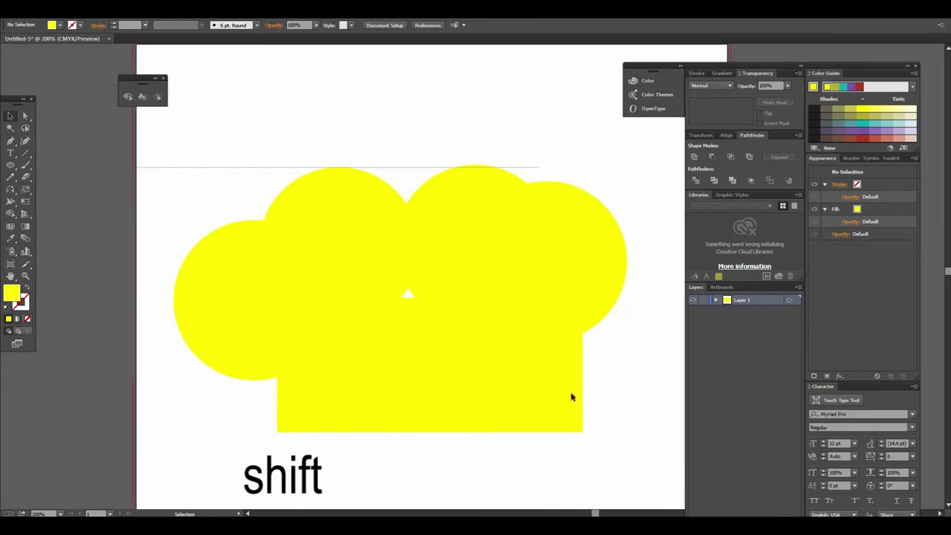
pyautogui.hotkey('ctrl', 'z')
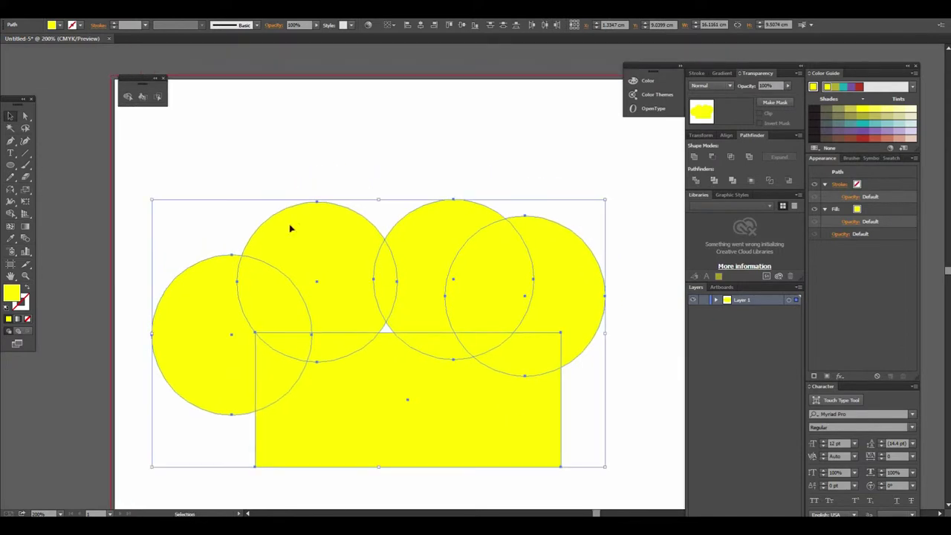
# - Merge the circles and rectangle into one hat shape with Shape Builder
pyautogui.click(127, 96)
pyautogui.moveTo(393, 406)
pyautogui.mouseDown()
pyautogui.moveTo(269, 394)
pyautogui.moveTo(363, 405)
pyautogui.mouseUp()
pyautogui.press('v')
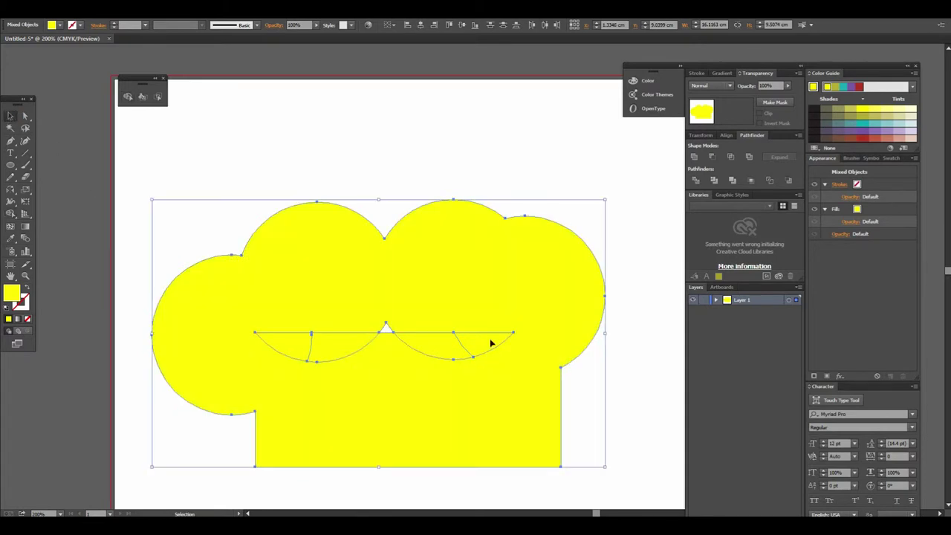
pyautogui.click(635, 387)
pyautogui.scroll(-2, 427, 333)
pyautogui.scroll(3, 486, 215)
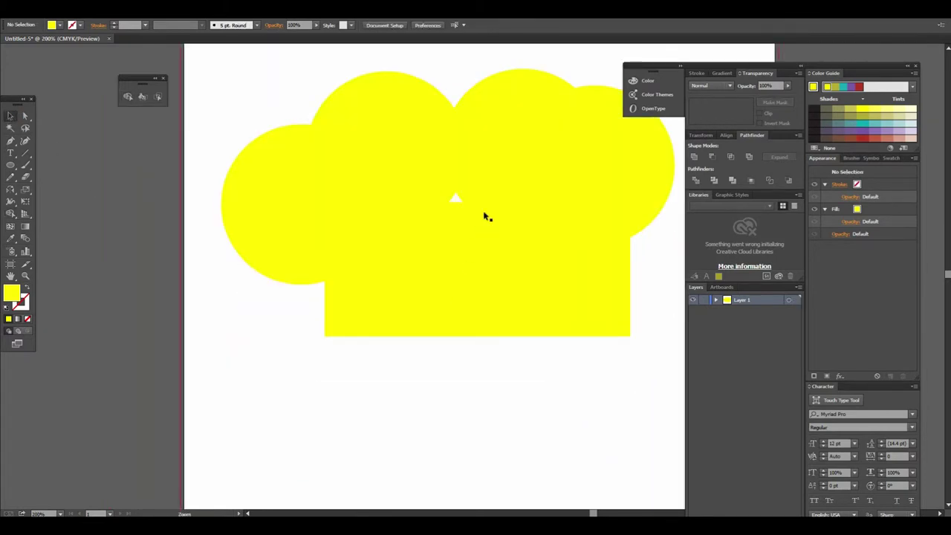
pyautogui.click(299, 218)
# - Pull a leftover crescent piece away from the merged hat
pyautogui.scroll(-1, 444, 233)
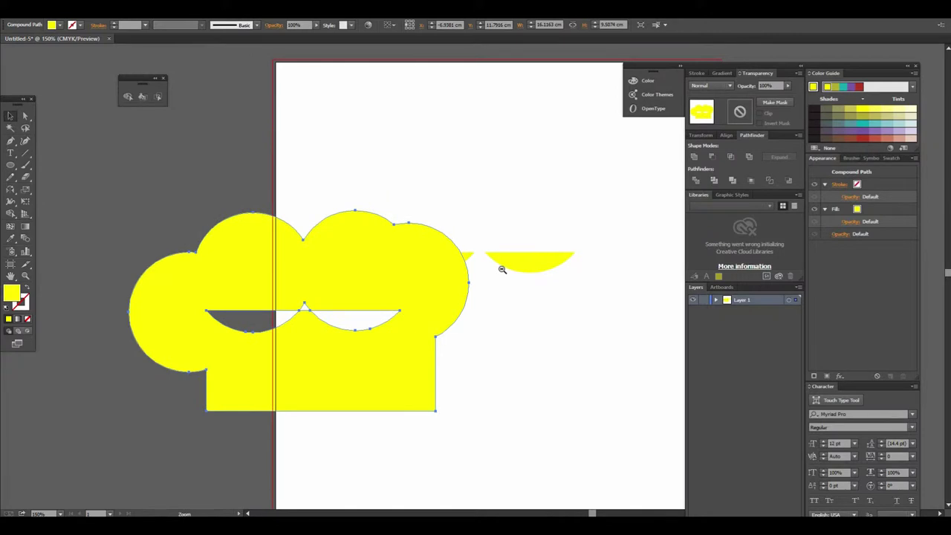
pyautogui.scroll(-1, 501, 268)
pyautogui.scroll(-1, 422, 291)
pyautogui.moveTo(290, 270); pyautogui.dragTo(238, 266)
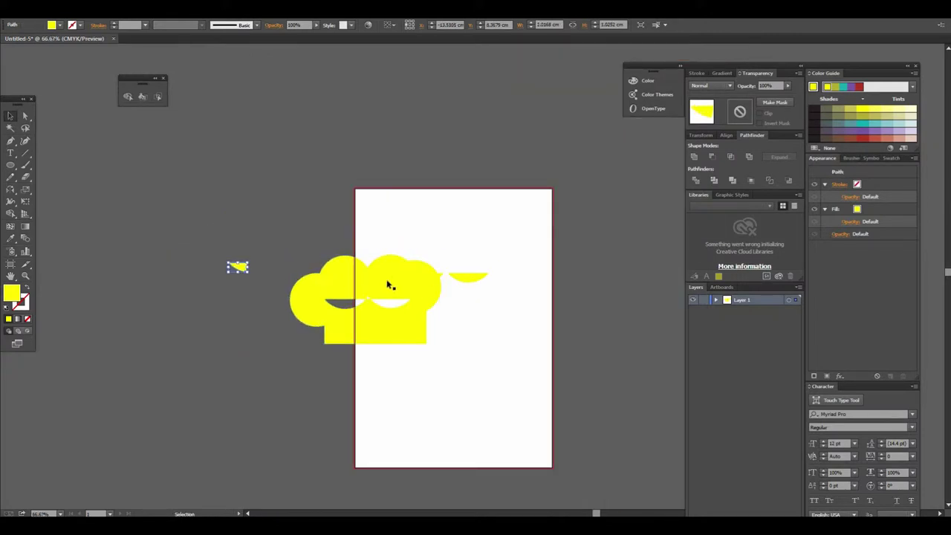
pyautogui.click(335, 309)
# - Marquee-select the crescent pieces and small fragment and move them off the artboard
pyautogui.press('z')
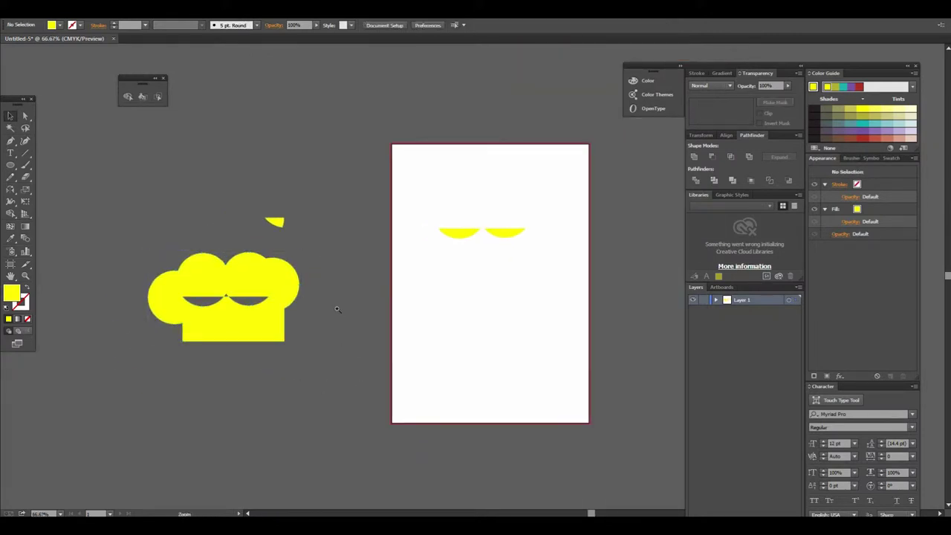
pyautogui.click(383, 263)
pyautogui.scroll(-1, 446, 261)
pyautogui.scroll(-2, 518, 299)
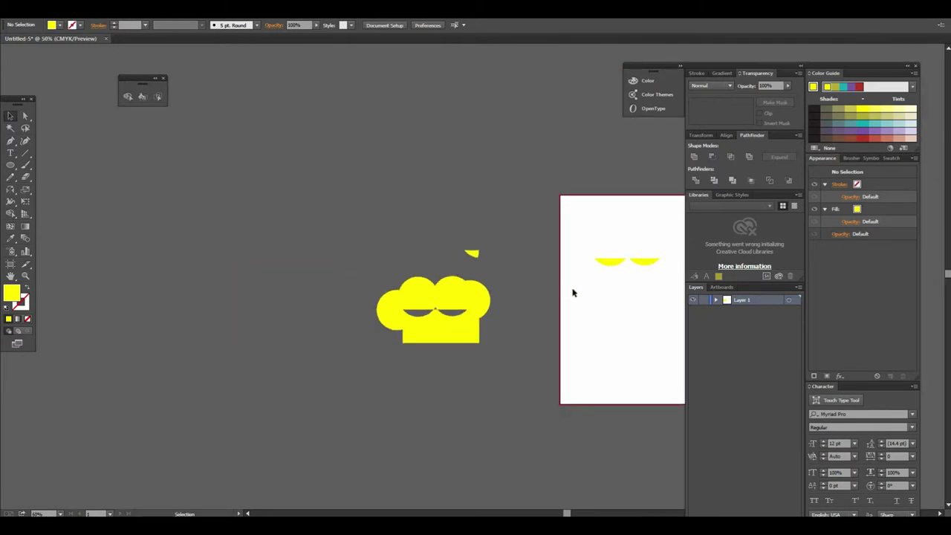
pyautogui.hscroll(3, 572, 293)
pyautogui.press('z')
pyautogui.click(405, 274)
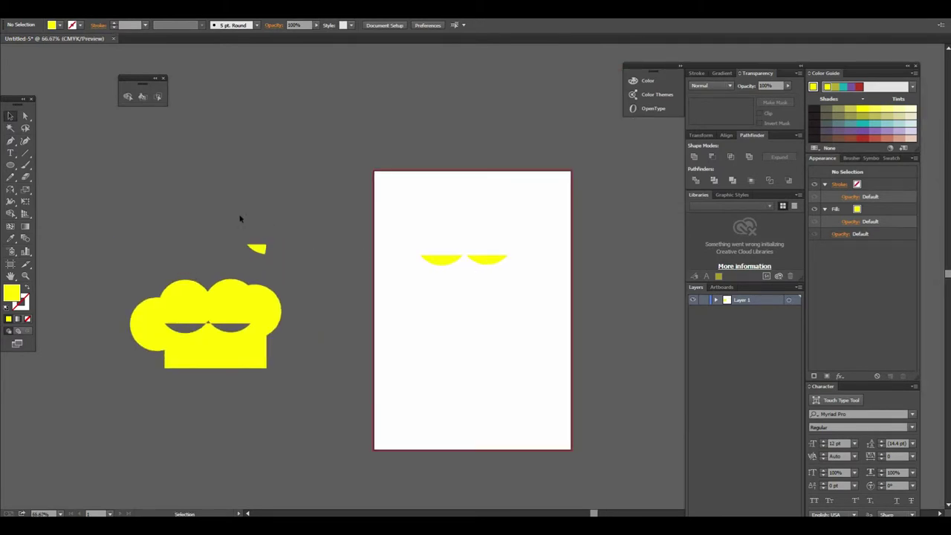
pyautogui.moveTo(246, 221); pyautogui.dragTo(504, 282)
pyautogui.moveTo(439, 260); pyautogui.dragTo(245, 211)
pyautogui.click(482, 269)
# - Zoom and pan until the blank artboard is fully in view
pyautogui.press('z')
pyautogui.click(384, 279)
pyautogui.scroll(2, 456, 276)
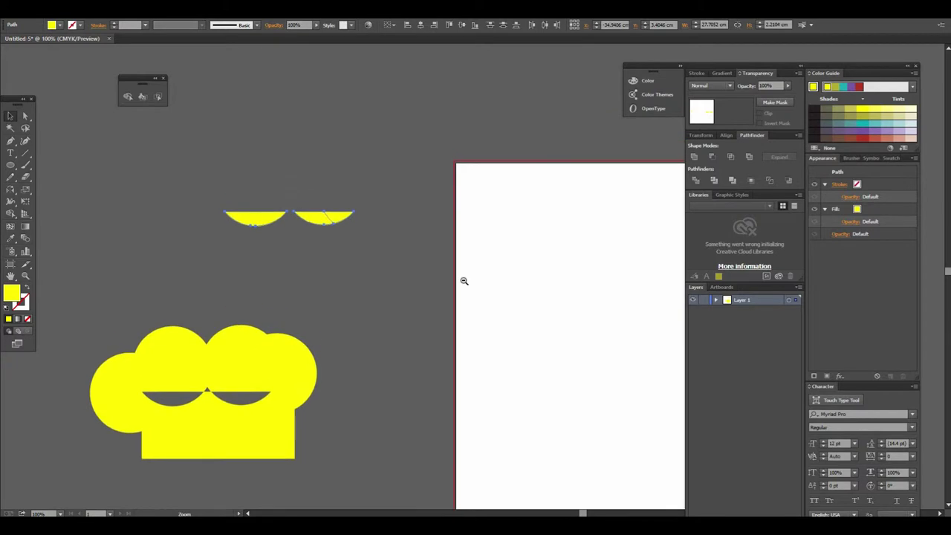
pyautogui.keyDown('alt'); pyautogui.click(456, 276); pyautogui.keyUp('alt')
pyautogui.moveTo(478, 283); pyautogui.dragTo(431, 305)
pyautogui.click(477, 272)
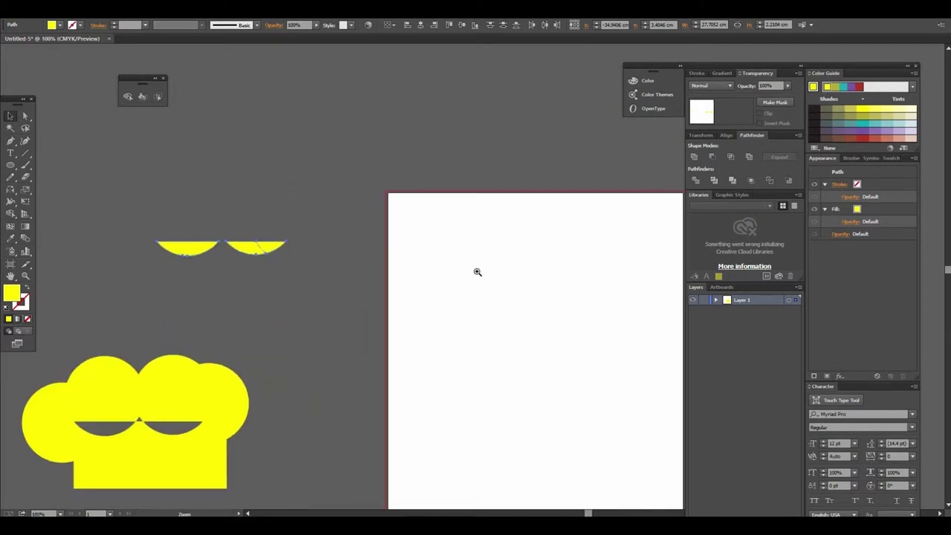
pyautogui.keyDown('alt'); pyautogui.click(486, 266); pyautogui.keyUp('alt')
pyautogui.click(453, 272)
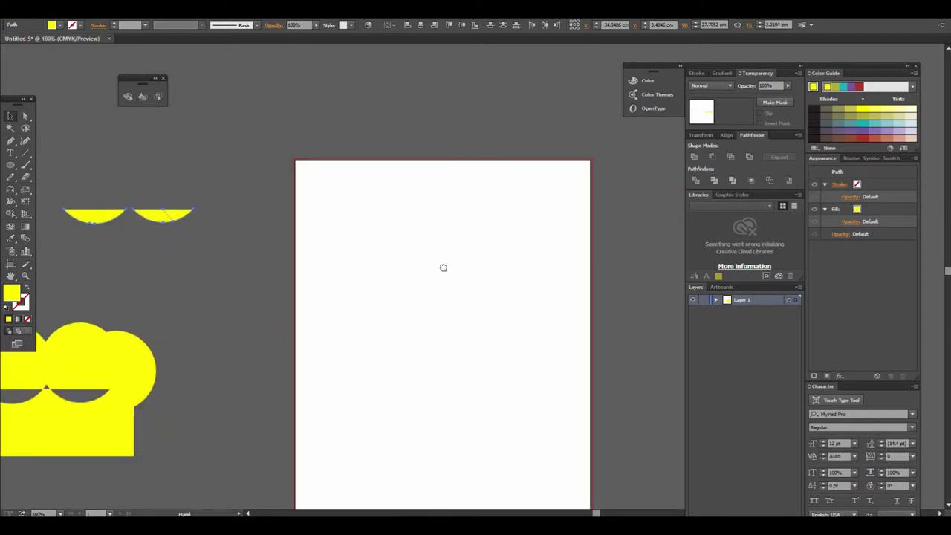
pyautogui.click(458, 263)
pyautogui.moveTo(446, 253); pyautogui.dragTo(446, 283)
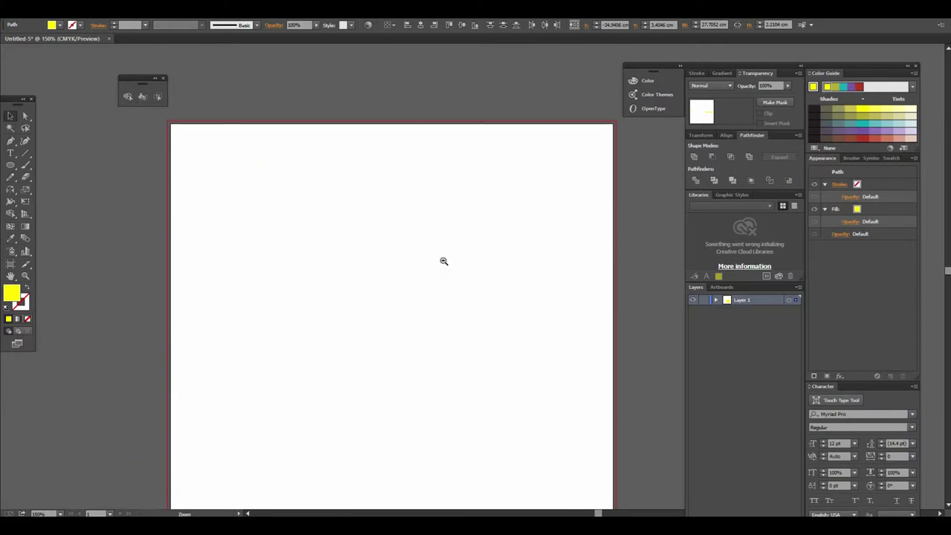
pyautogui.keyDown('alt'); pyautogui.click(444, 260); pyautogui.keyUp('alt')
pyautogui.click(439, 252)
pyautogui.moveTo(446, 334); pyautogui.dragTo(361, 240)
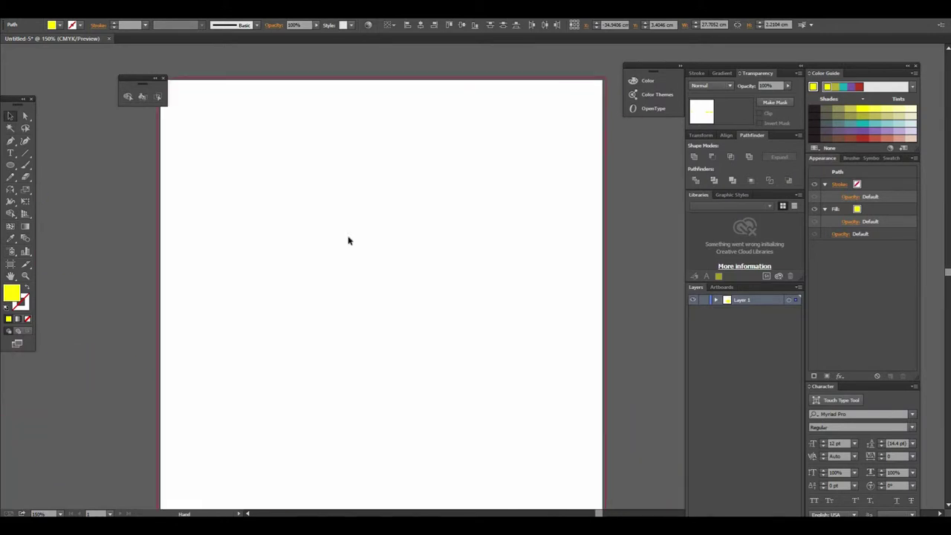
pyautogui.click(10, 165)
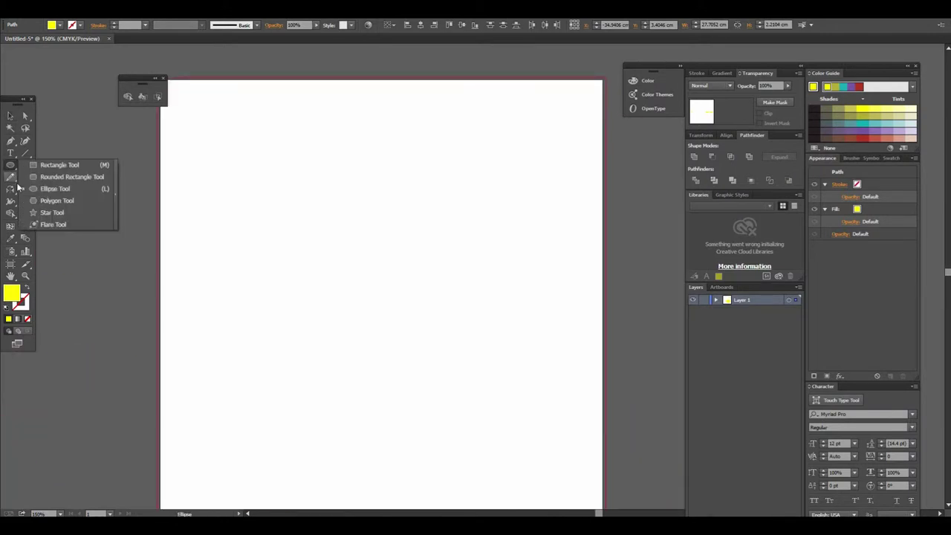
# - Draw a hexagon with the Polygon tool and move it down and right
pyautogui.click(56, 200)
pyautogui.moveTo(290, 156); pyautogui.dragTo(342, 214)
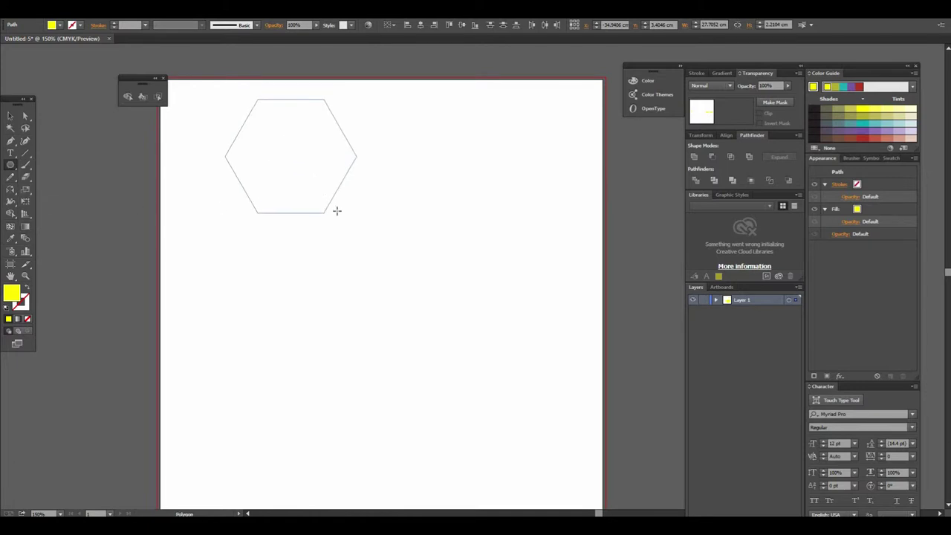
pyautogui.press('v')
pyautogui.moveTo(343, 179); pyautogui.dragTo(354, 272)
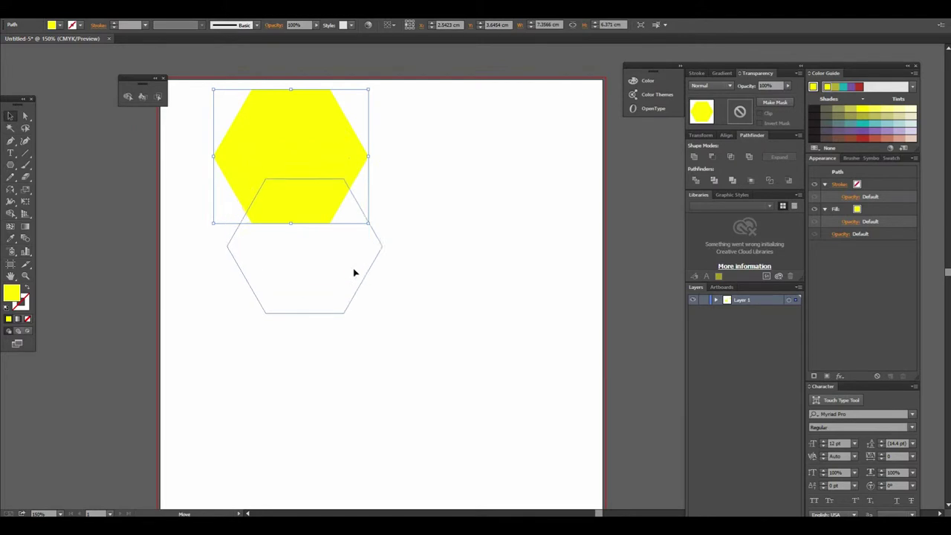
pyautogui.press('z')
pyautogui.click(379, 252)
pyautogui.click(362, 307)
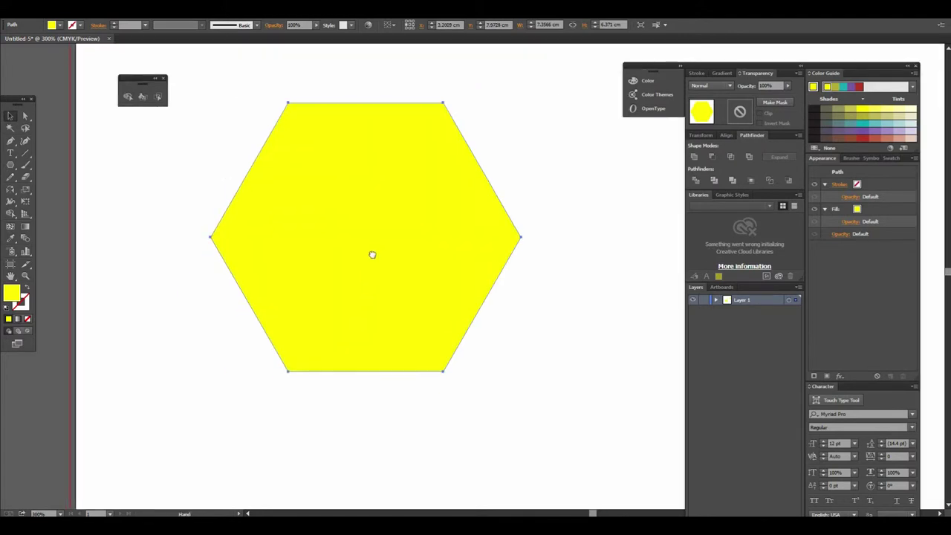
pyautogui.press('v')
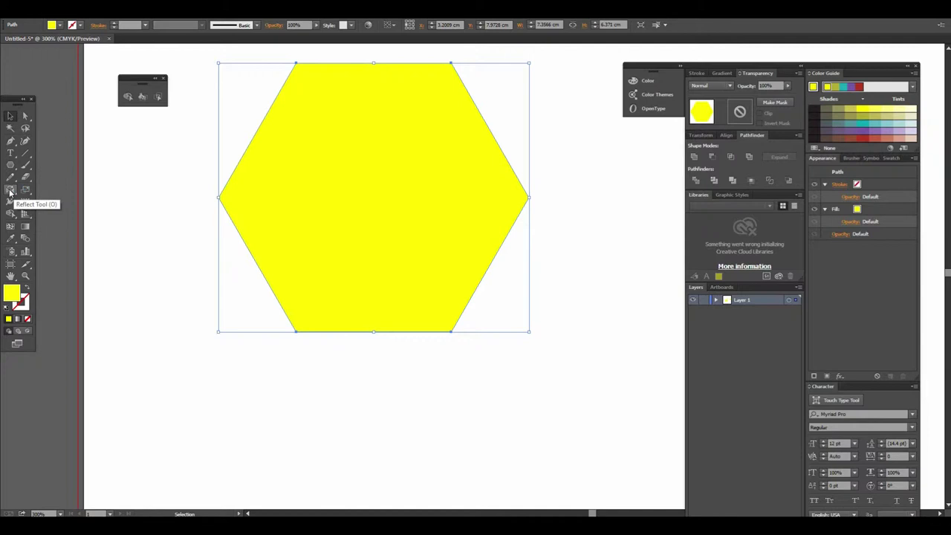
# - Set a Reflect pivot on the hexagon's right corner
pyautogui.click(10, 192)
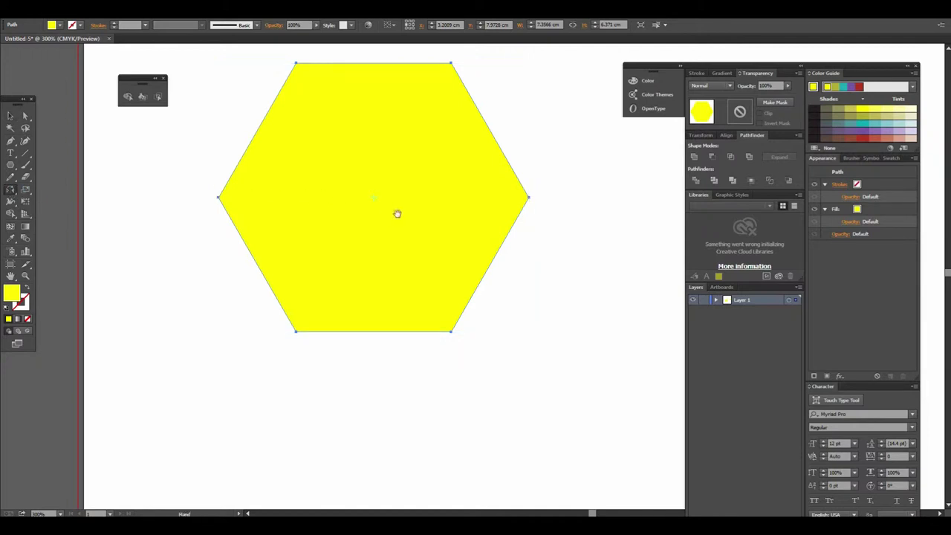
pyautogui.moveTo(397, 212); pyautogui.dragTo(393, 256)
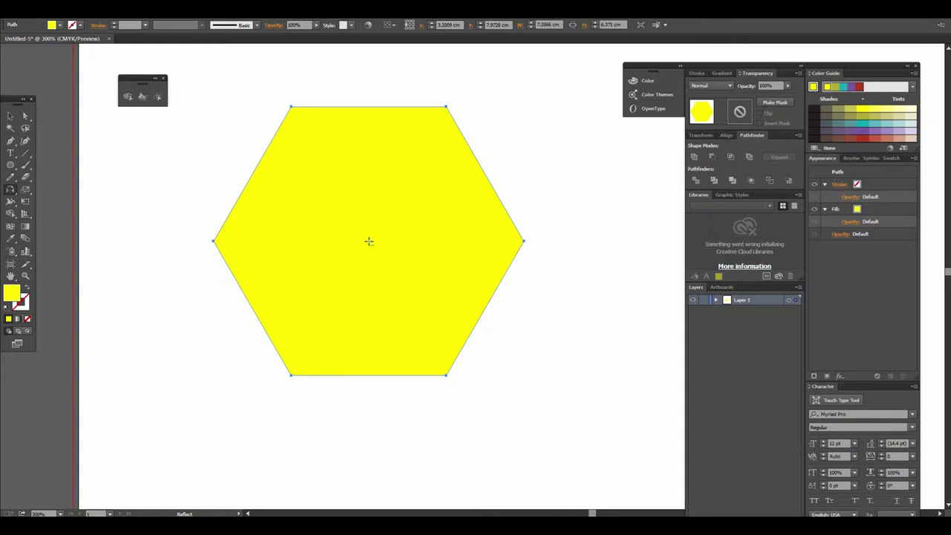
pyautogui.keyDown('alt'); pyautogui.click(524, 240); pyautogui.keyUp('alt')
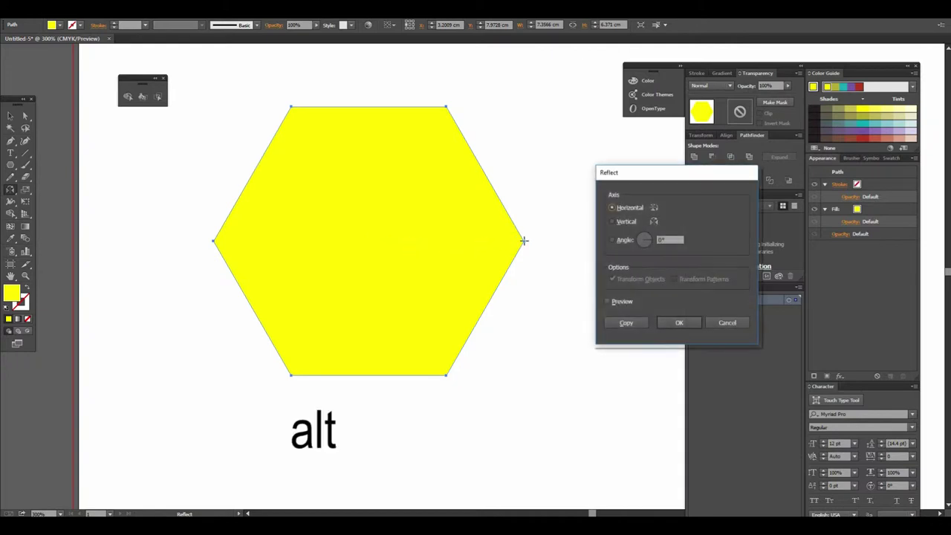
# - Reflect a copy of the hexagon across a vertical axis
pyautogui.click(614, 222)
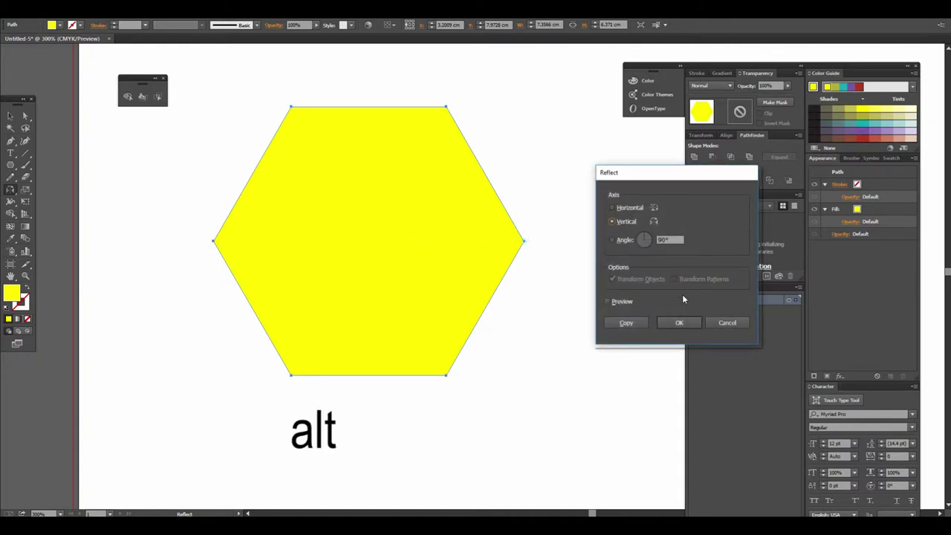
pyautogui.click(628, 323)
pyautogui.press('v')
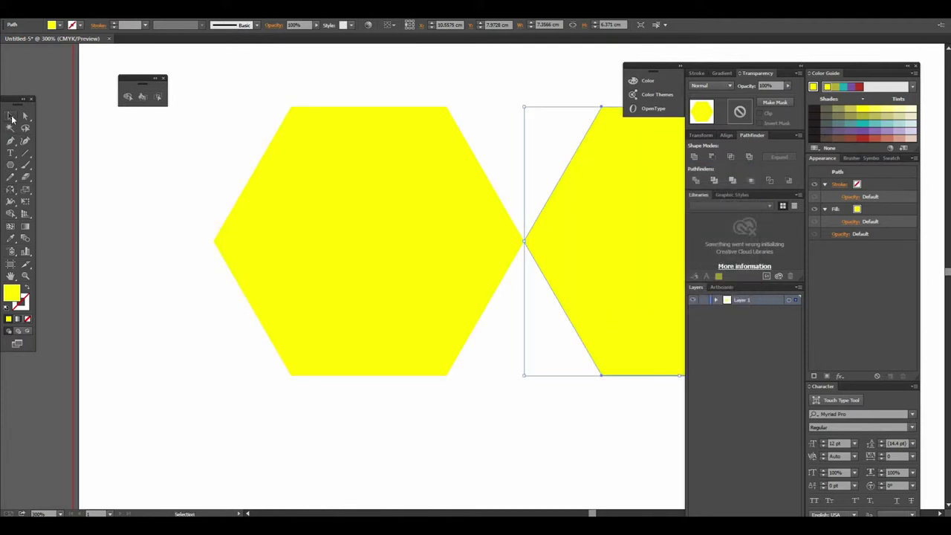
pyautogui.hotkey('ctrl', '-')
pyautogui.click(456, 359)
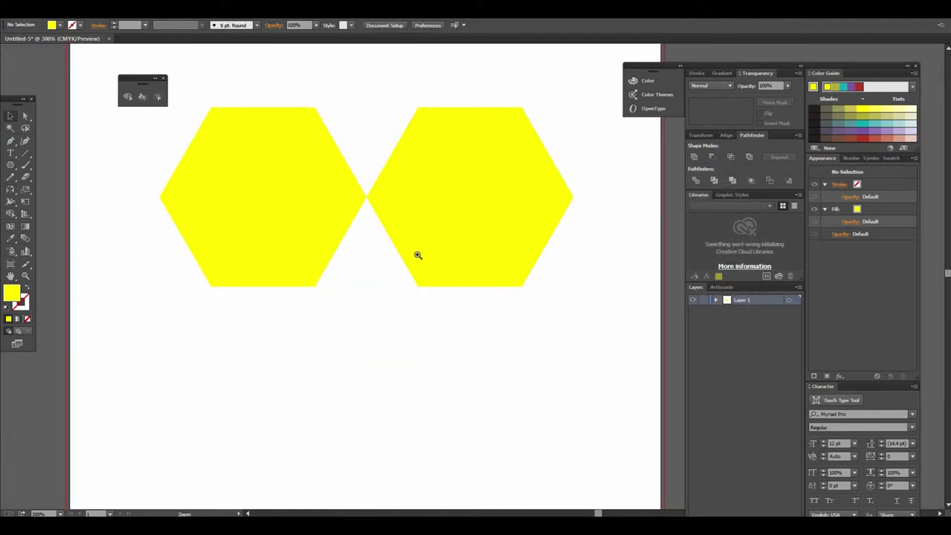
# - Recentre the two hexagons in view and select the left one
pyautogui.hotkey('ctrl', '+')
pyautogui.hotkey('ctrl', '-')
pyautogui.moveTo(220, 95); pyautogui.dragTo(656, 375)
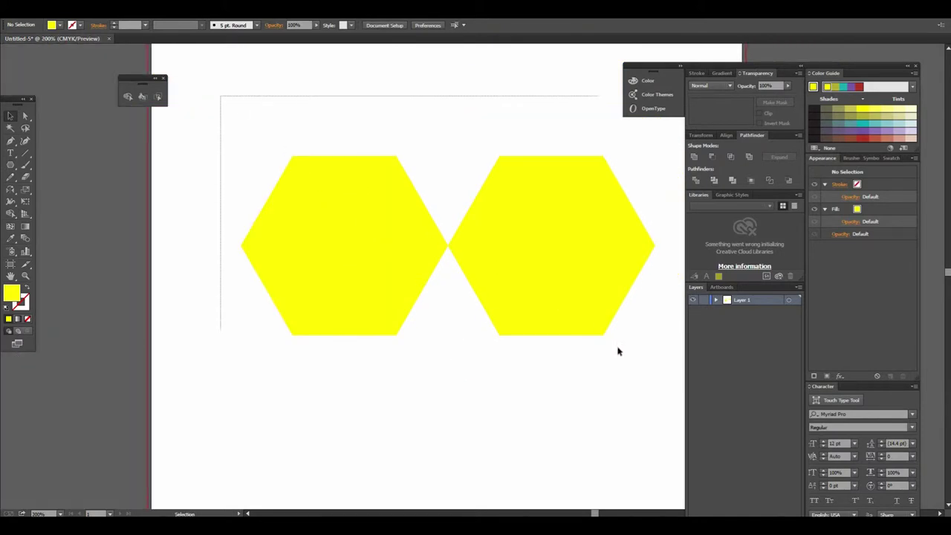
pyautogui.hotkey('ctrl', '+')
pyautogui.hotkey('ctrl', '-')
pyautogui.hotkey('ctrl', 'shift', 'a')
pyautogui.hotkey('ctrl', '+')
pyautogui.moveTo(443, 259); pyautogui.dragTo(425, 195)
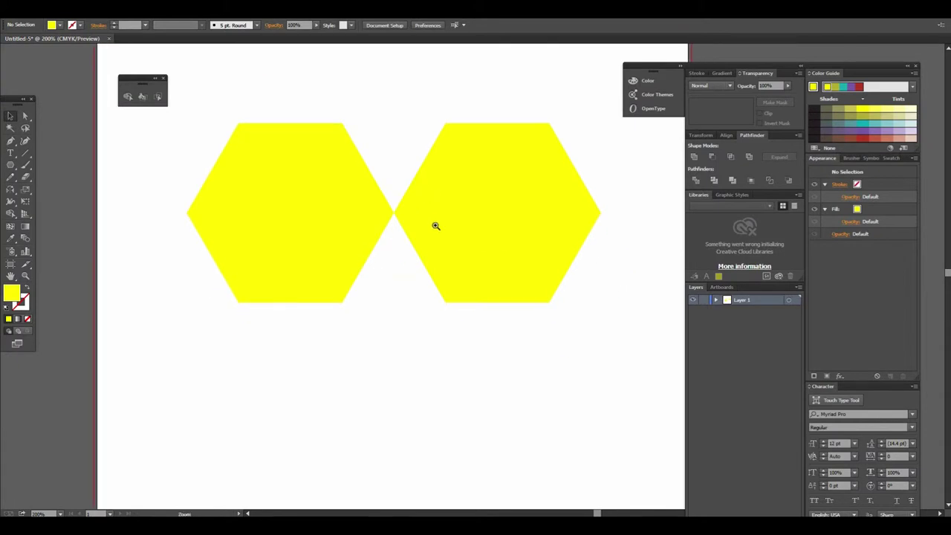
pyautogui.hotkey('ctrl', '+')
pyautogui.hotkey('ctrl', '-')
pyautogui.click(335, 272)
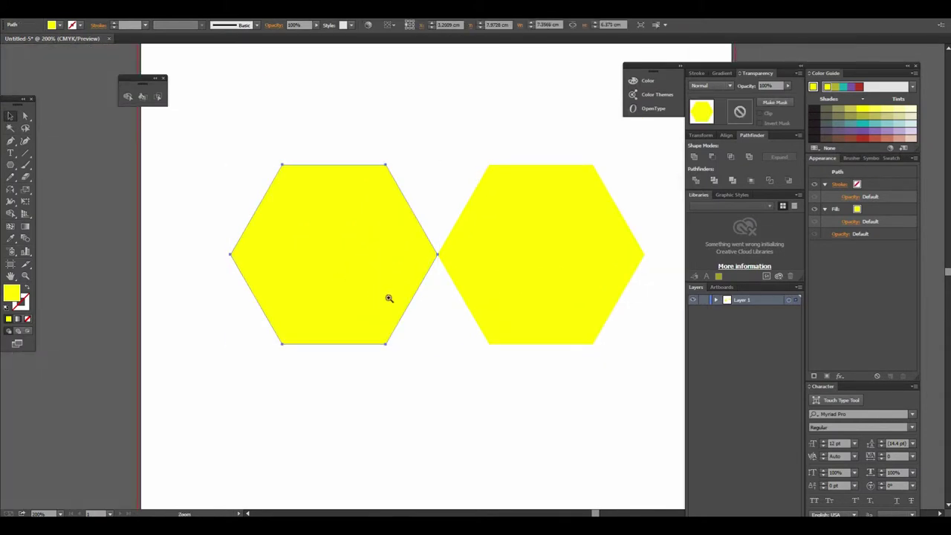
# - Zoom in on the left yellow hexagon and reselect it
pyautogui.hotkey('ctrl', '+')
pyautogui.scroll(-2, 381, 250)
pyautogui.hotkey('ctrl', '+')
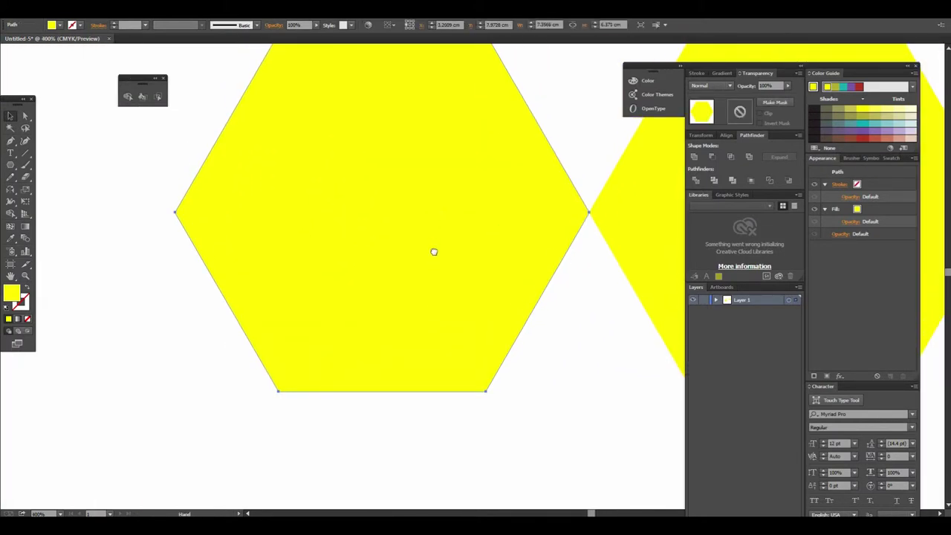
pyautogui.moveTo(436, 244); pyautogui.dragTo(417, 282)
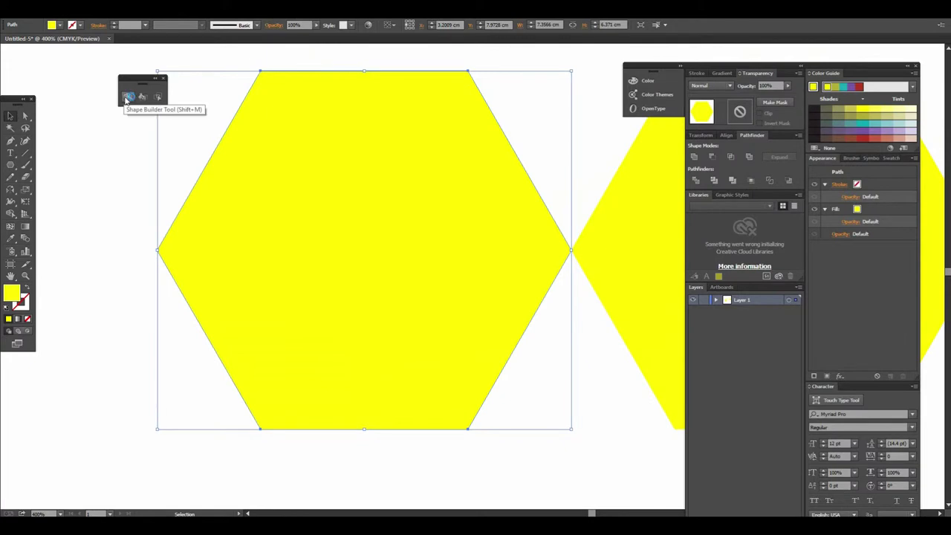
pyautogui.click(11, 190)
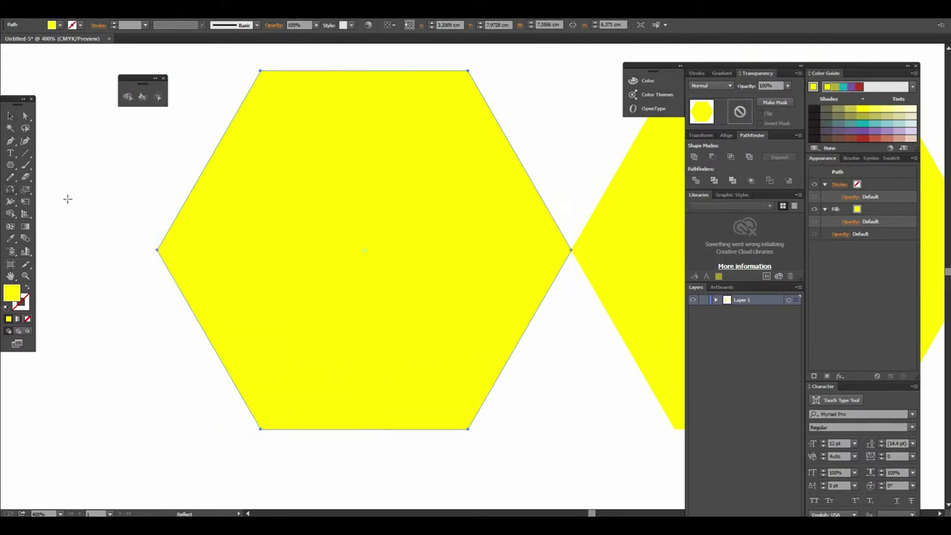
pyautogui.click(11, 116)
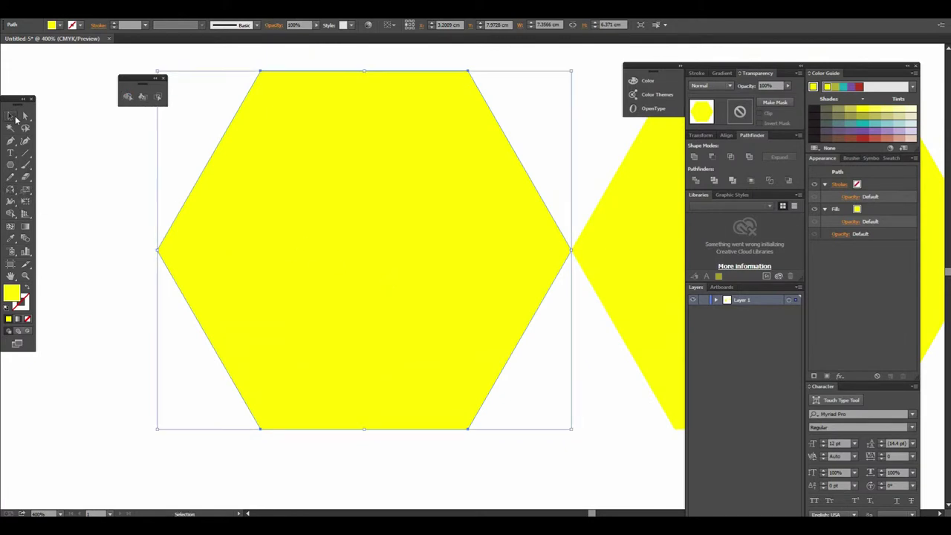
pyautogui.click(70, 149)
pyautogui.click(372, 238)
pyautogui.press('a')
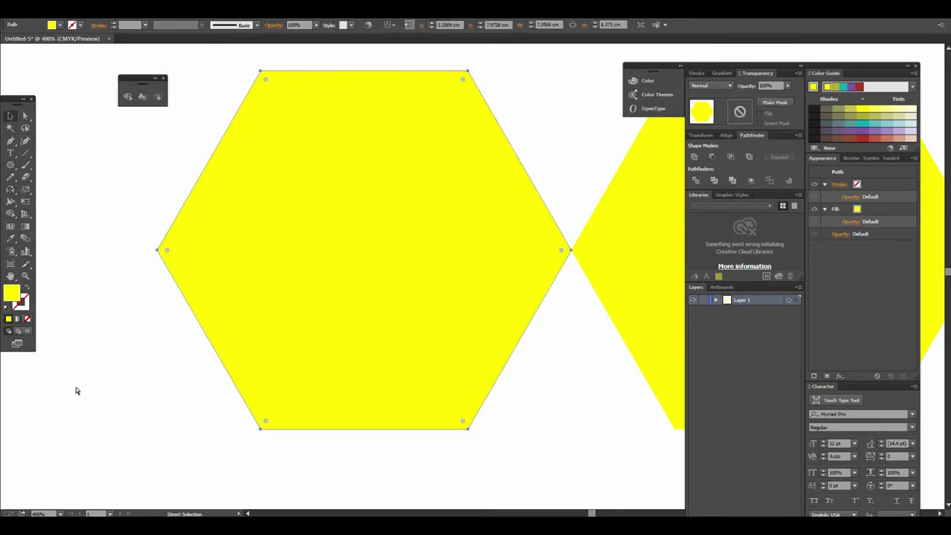
# - Show the rulers and drag a vertical guide to the hexagon's centre
pyautogui.hotkey('ctrl', 'r')
pyautogui.press('v')
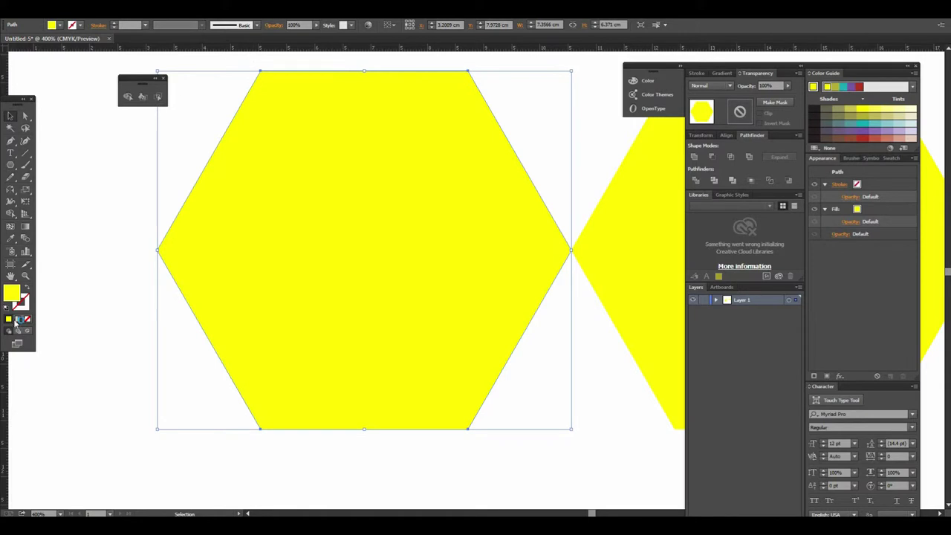
pyautogui.moveTo(6, 395); pyautogui.dragTo(364, 414)
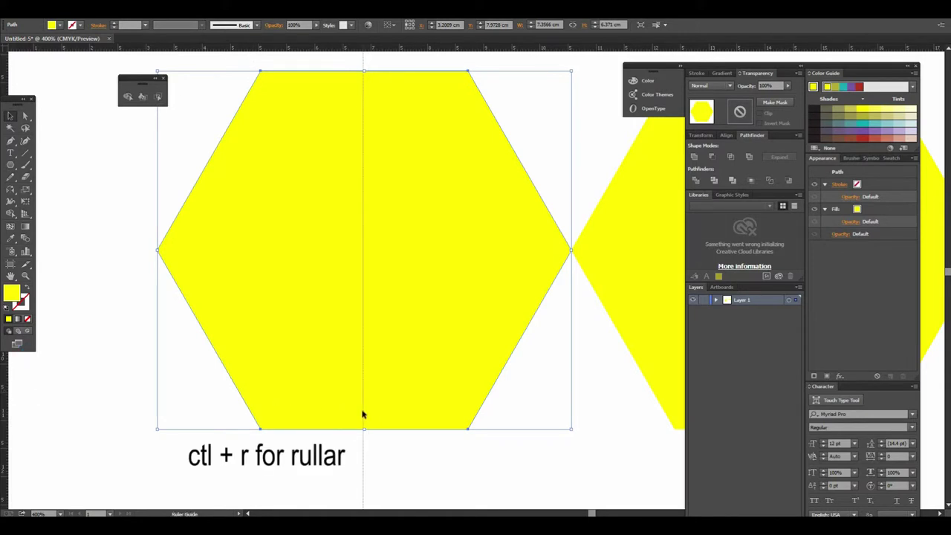
pyautogui.moveTo(363, 415); pyautogui.dragTo(364, 416)
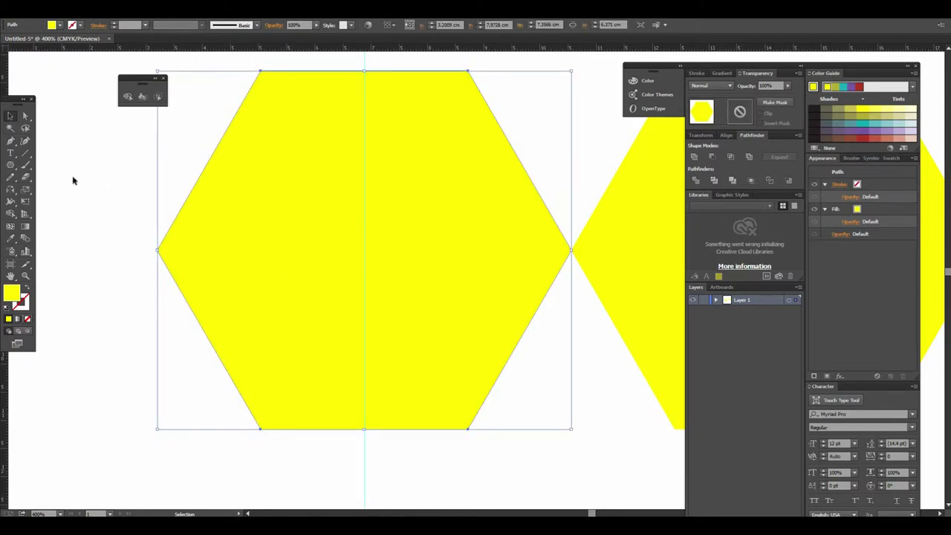
# - Reflect a horizontal copy of the hexagon about its bottom centre, placing it directly beneath
pyautogui.click(9, 190)
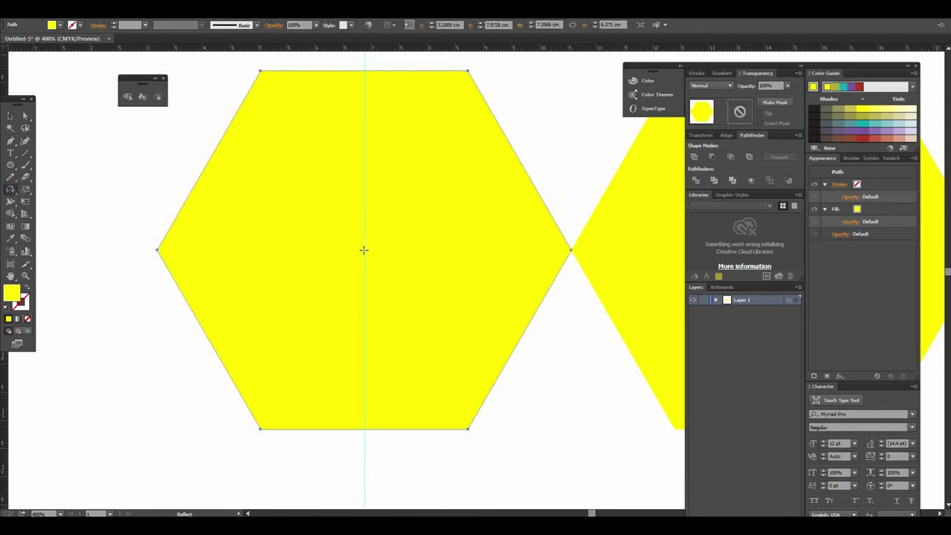
pyautogui.press('alt')
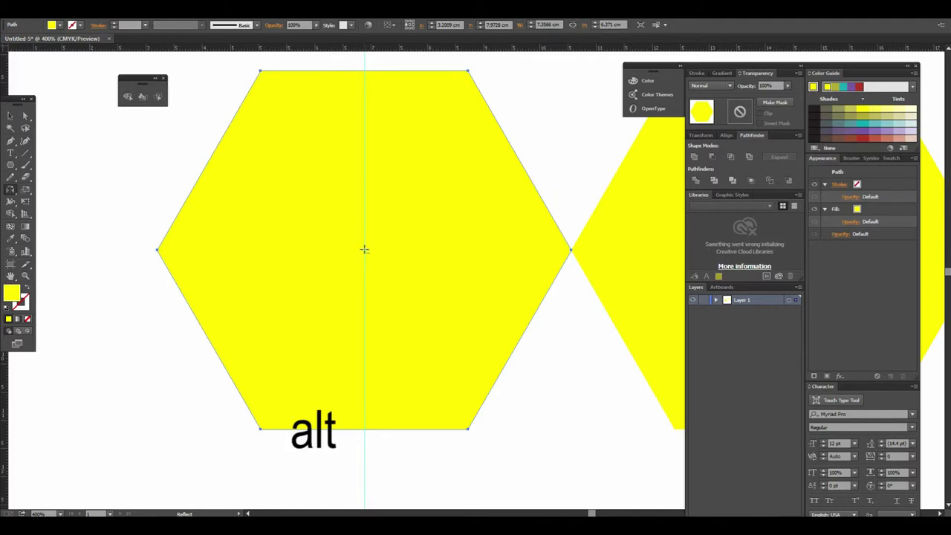
pyautogui.keyDown('alt'); pyautogui.click(364, 428); pyautogui.keyUp('alt')
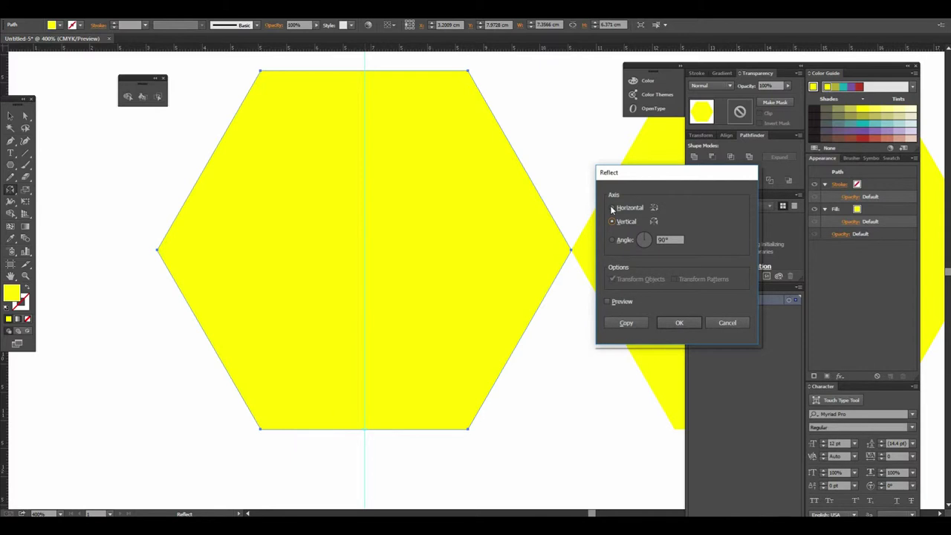
pyautogui.click(626, 323)
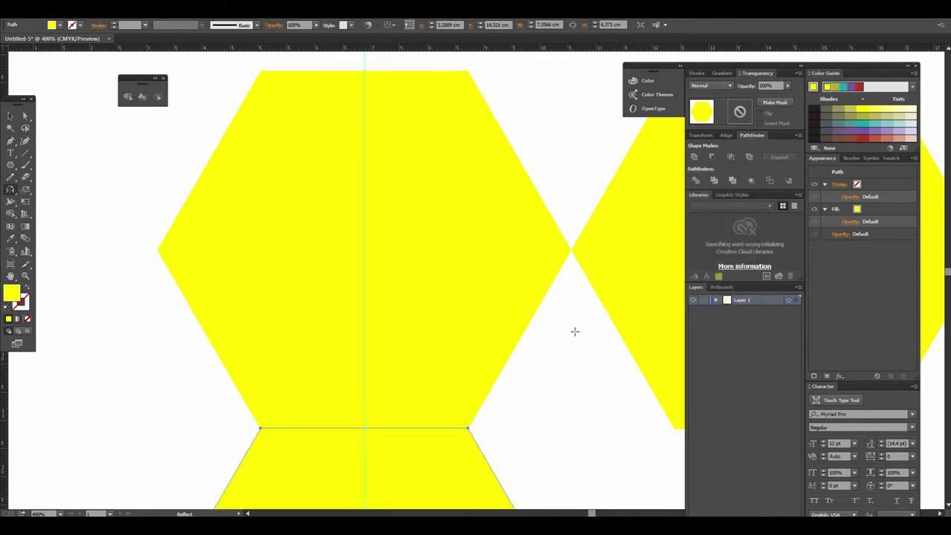
pyautogui.keyDown('alt'); pyautogui.click(502, 324); pyautogui.keyUp('alt')
# - Select the right-hand hexagon and drag a vertical guide to its centre
pyautogui.hscroll(3, 446, 312)
pyautogui.press('v')
pyautogui.click(461, 234)
pyautogui.scroll(1, 471, 251)
pyautogui.scroll(1, 471, 250)
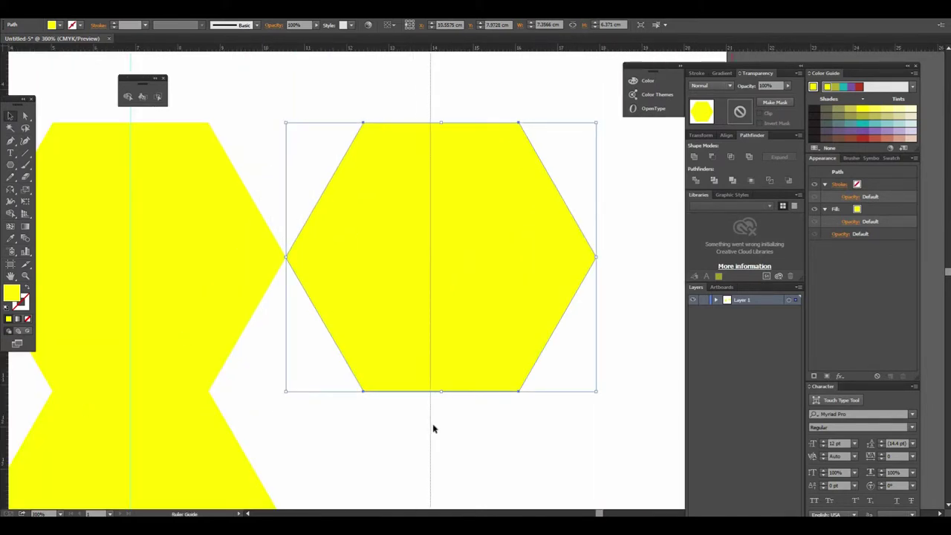
pyautogui.moveTo(430, 429); pyautogui.dragTo(442, 430)
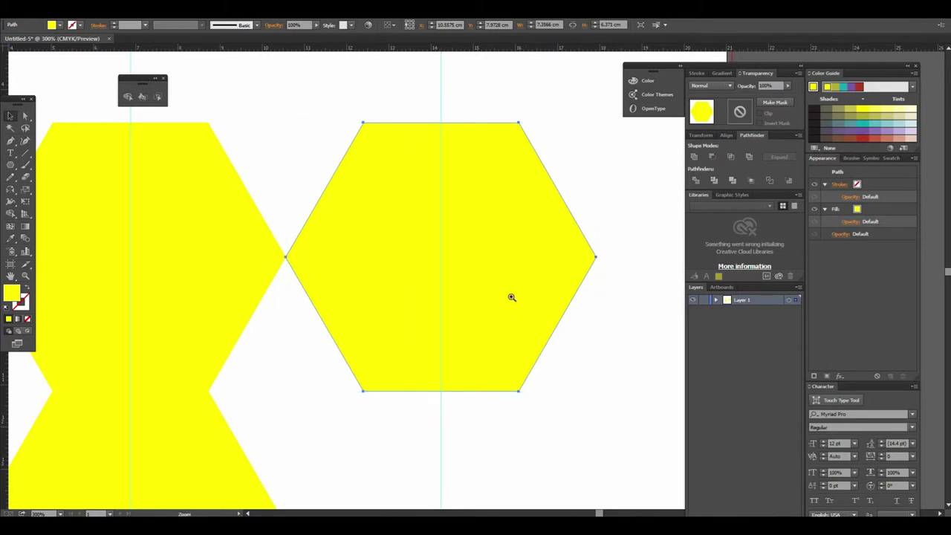
pyautogui.scroll(1, 496, 297)
pyautogui.moveTo(417, 292); pyautogui.dragTo(418, 339)
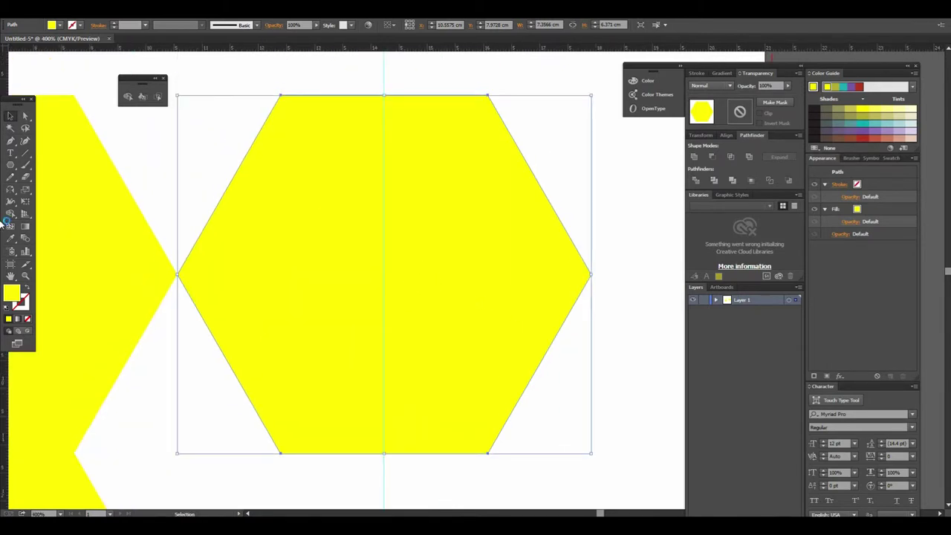
# - Reflect a horizontal copy of the right hexagon about its bottom centre, directly beneath it
pyautogui.press('o')
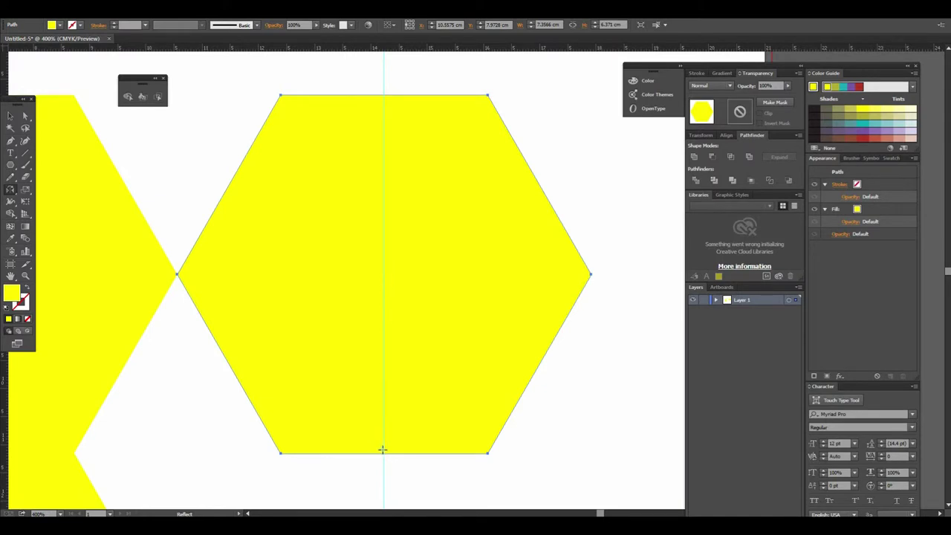
pyautogui.press('alt')
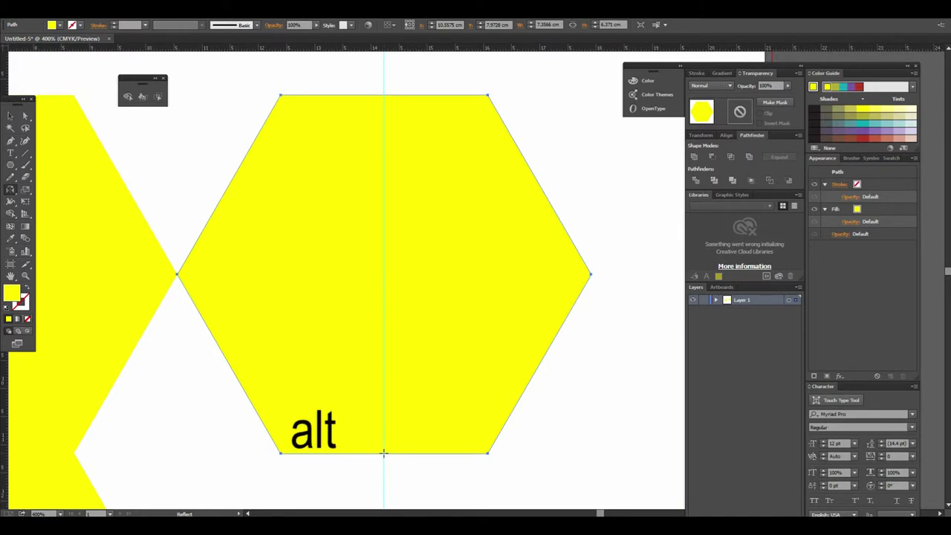
pyautogui.keyDown('alt'); pyautogui.click(383, 453); pyautogui.keyUp('alt')
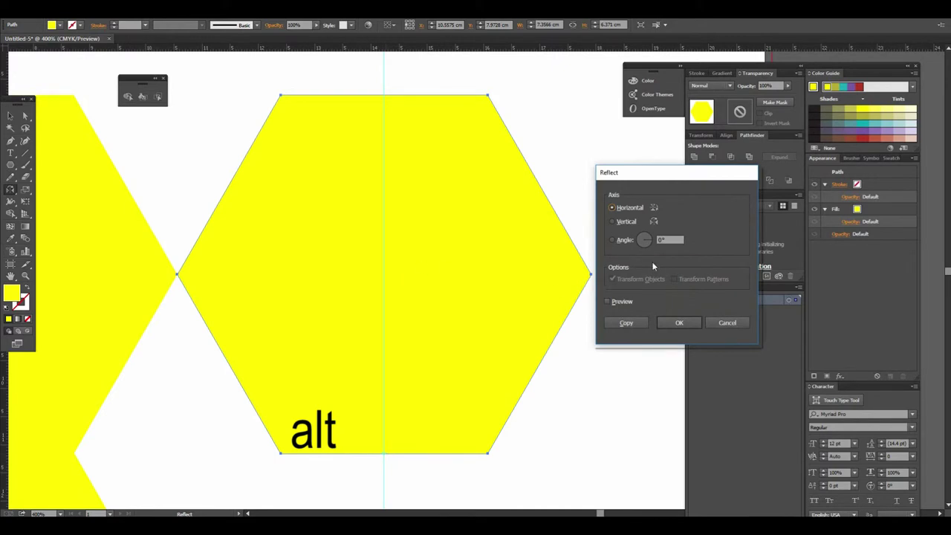
pyautogui.click(627, 322)
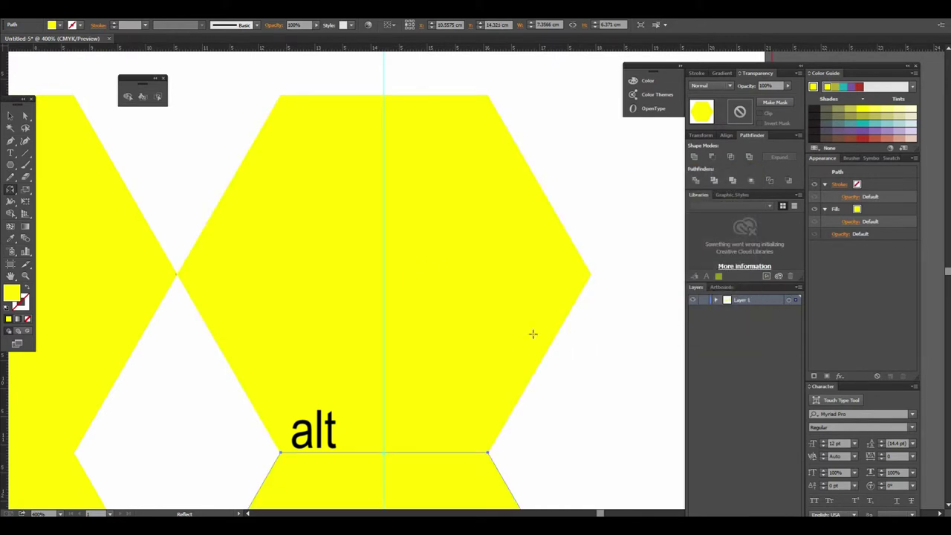
pyautogui.keyDown('alt'); pyautogui.click(458, 303); pyautogui.keyUp('alt')
# - Marquee-select all four hexagons and zoom in on them
pyautogui.press('v')
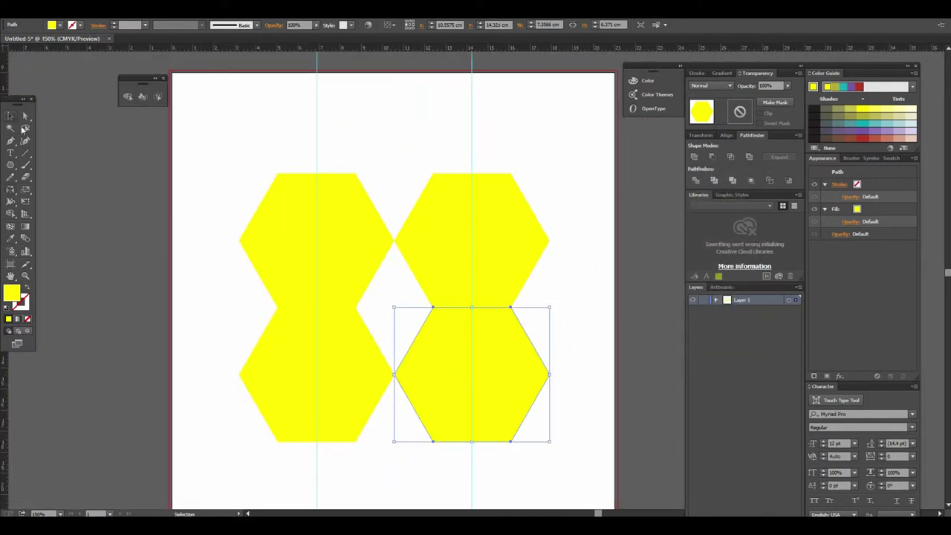
pyautogui.hotkey('ctrl', 'shift', 'a')
pyautogui.hotkey('ctrl', '=')
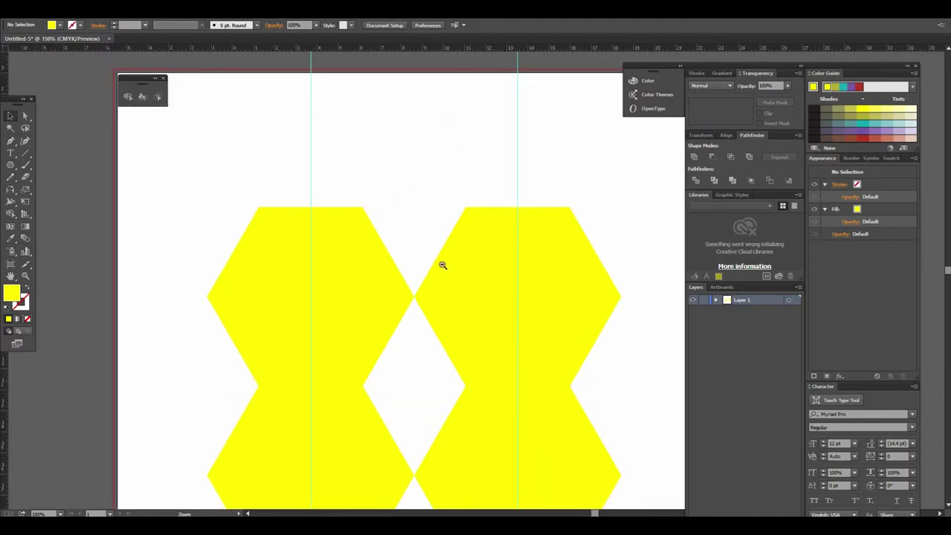
pyautogui.hotkey('ctrl', '-')
pyautogui.hotkey('ctrl', '-')
pyautogui.hotkey('ctrl', '=')
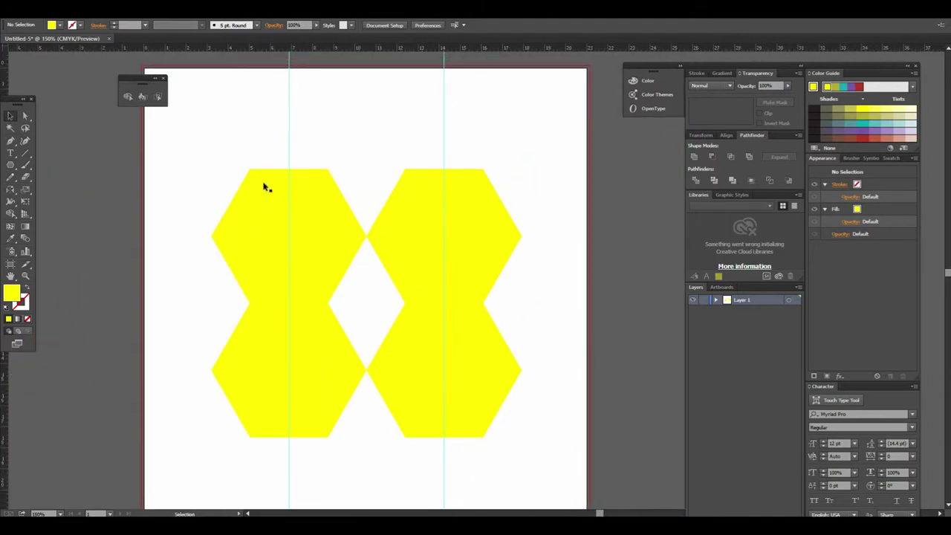
pyautogui.moveTo(214, 158)
pyautogui.mouseDown()
pyautogui.moveTo(513, 431)
pyautogui.moveTo(538, 416)
pyautogui.mouseUp()
pyautogui.press('z')
pyautogui.click(478, 330)
pyautogui.press('v')
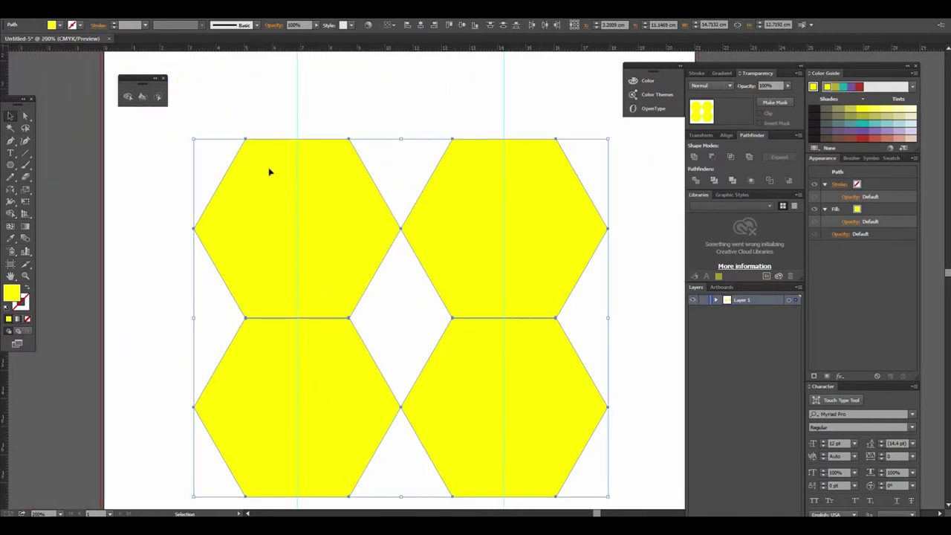
# - Fill the diamond gap between the hexagons using the Shape Builder tool
pyautogui.click(127, 96)
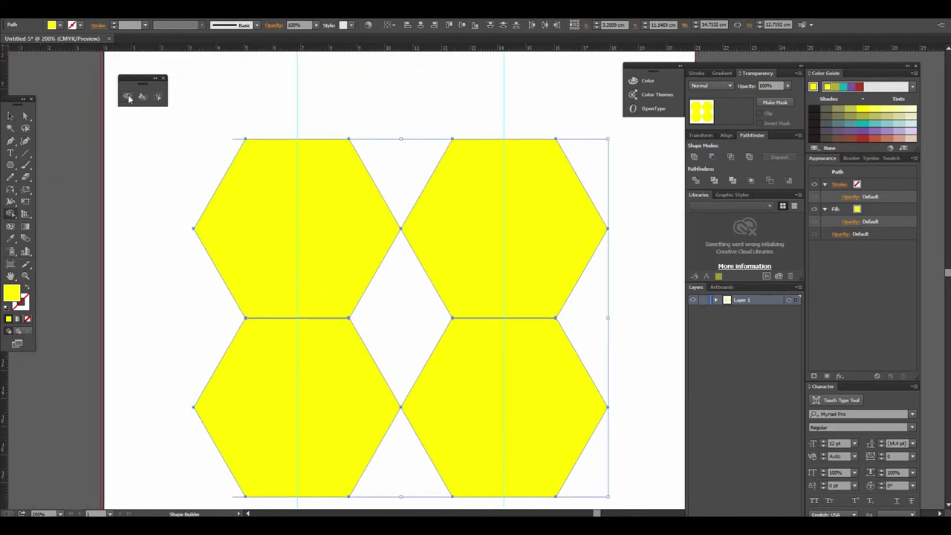
pyautogui.click(418, 316)
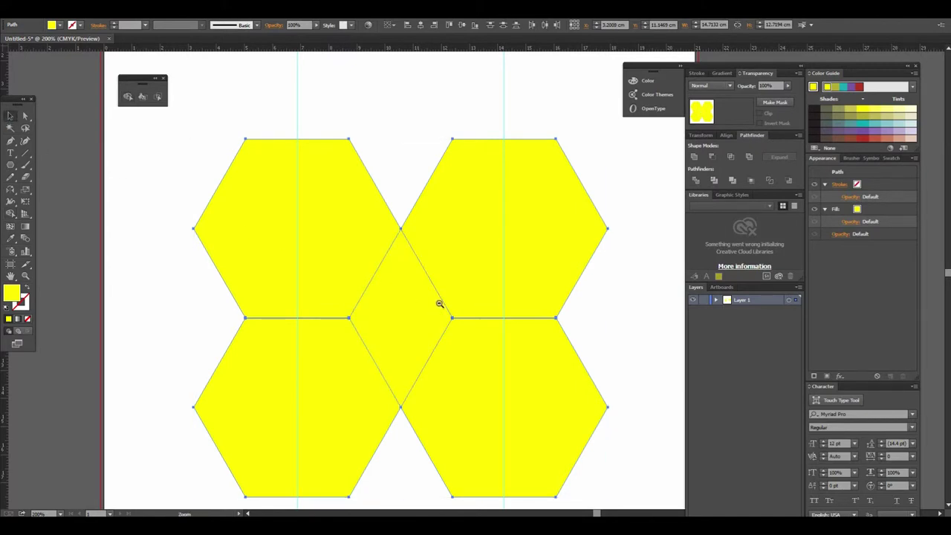
pyautogui.keyDown('alt'); pyautogui.click(439, 303); pyautogui.keyUp('alt')
pyautogui.press('v')
pyautogui.click(276, 350)
pyautogui.hscroll(5, 334, 248)
pyautogui.scroll(-3, 334, 248)
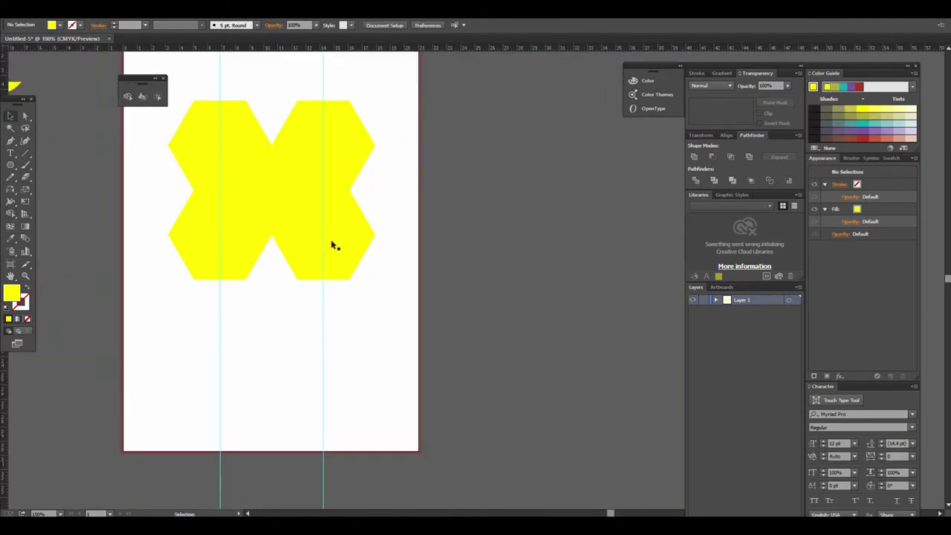
# - Pull the four hexagons apart to reveal the separate yellow diamond
pyautogui.moveTo(504, 300); pyautogui.dragTo(504, 300)
pyautogui.moveTo(223, 248); pyautogui.dragTo(133, 320)
pyautogui.moveTo(356, 157); pyautogui.dragTo(478, 147)
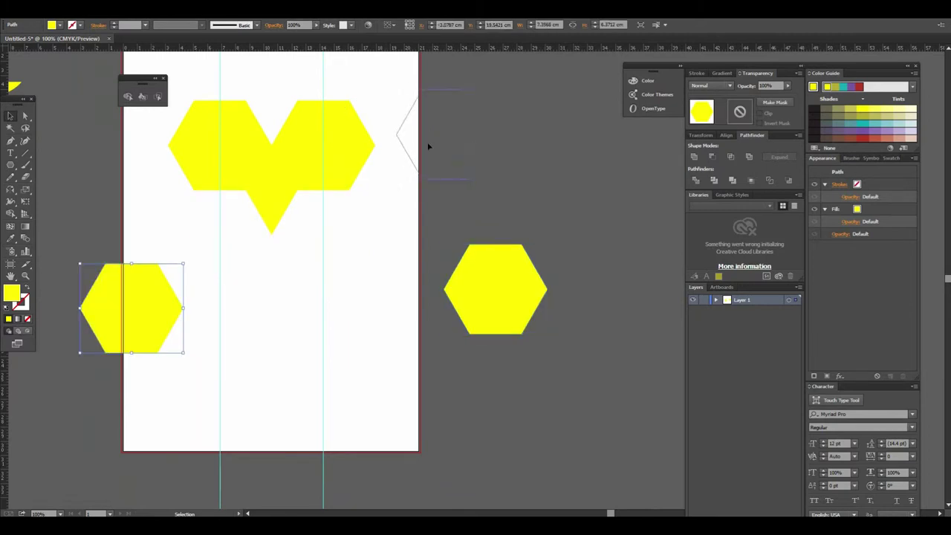
pyautogui.moveTo(231, 147); pyautogui.dragTo(72, 185)
pyautogui.hscroll(-3, 419, 358)
pyautogui.scroll(1, 420, 358)
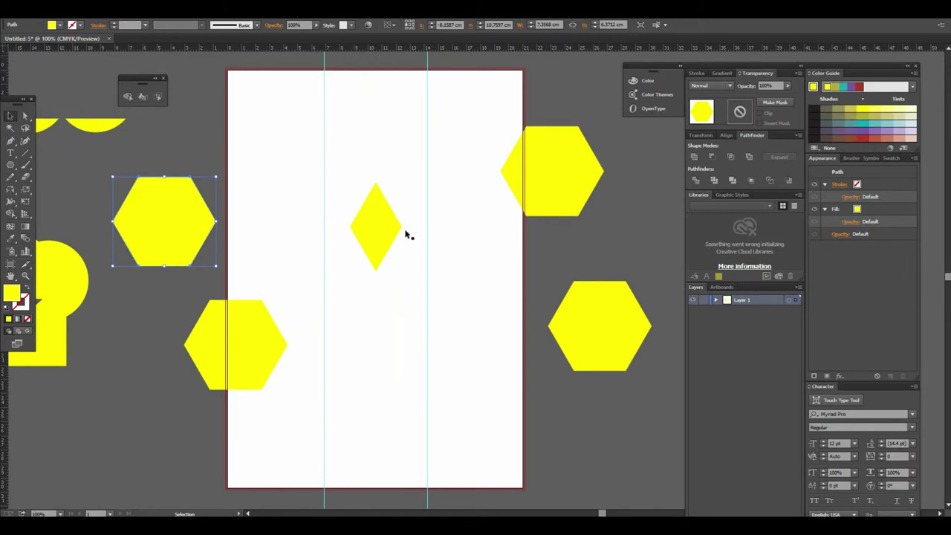
pyautogui.click(425, 232)
# - Move the hexagons and diamond off the artboard onto the pasteboard at the right
pyautogui.hotkey('ctrl', '-')
pyautogui.moveTo(446, 264); pyautogui.dragTo(376, 265)
pyautogui.click(455, 258)
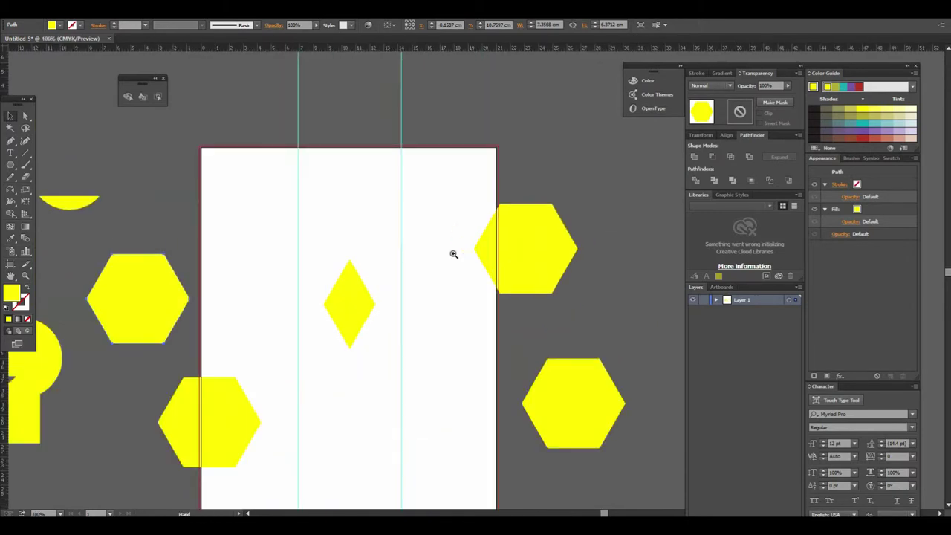
pyautogui.moveTo(452, 255); pyautogui.dragTo(393, 257)
pyautogui.hotkey('ctrl', '-')
pyautogui.moveTo(435, 283); pyautogui.dragTo(318, 249)
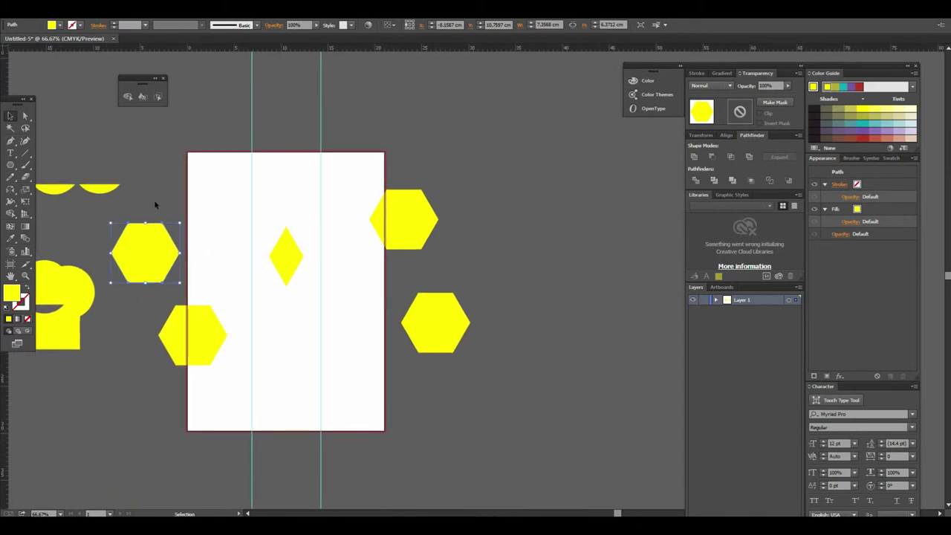
pyautogui.moveTo(151, 190)
pyautogui.mouseDown()
pyautogui.moveTo(437, 361)
pyautogui.moveTo(506, 336)
pyautogui.moveTo(509, 312)
pyautogui.mouseUp()
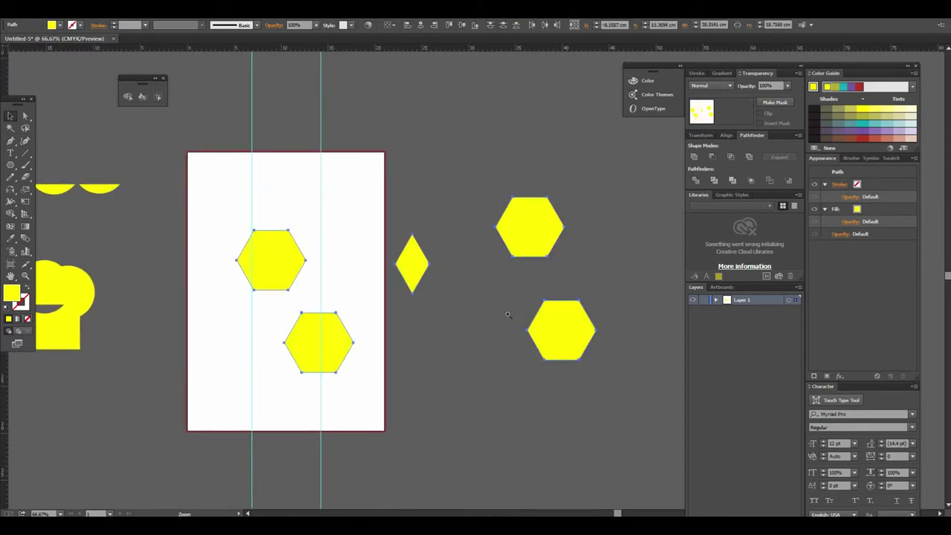
pyautogui.hotkey('ctrl', '-')
pyautogui.moveTo(376, 319)
pyautogui.mouseDown()
pyautogui.moveTo(499, 321)
pyautogui.moveTo(457, 303)
pyautogui.mouseUp()
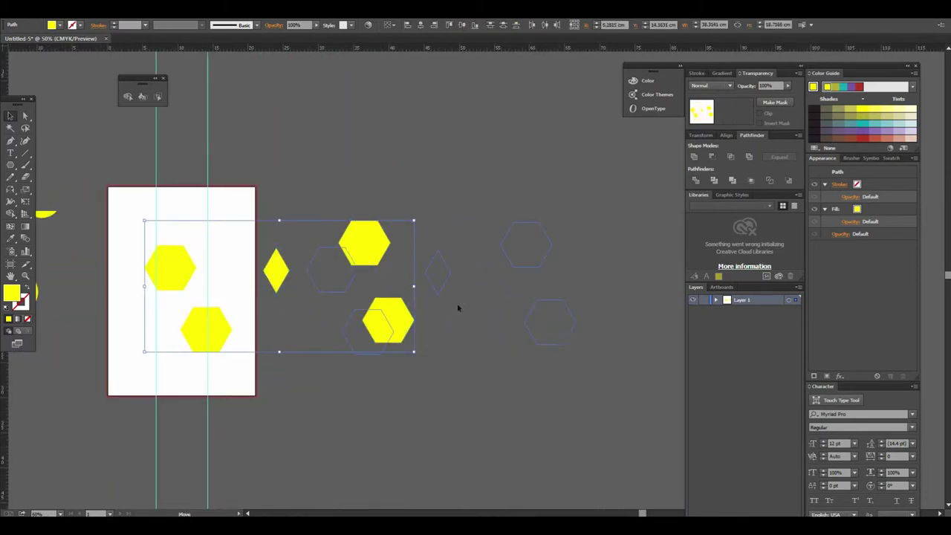
# - Zoom in on the now-blank artboard
pyautogui.click(277, 265)
pyautogui.click(394, 262)
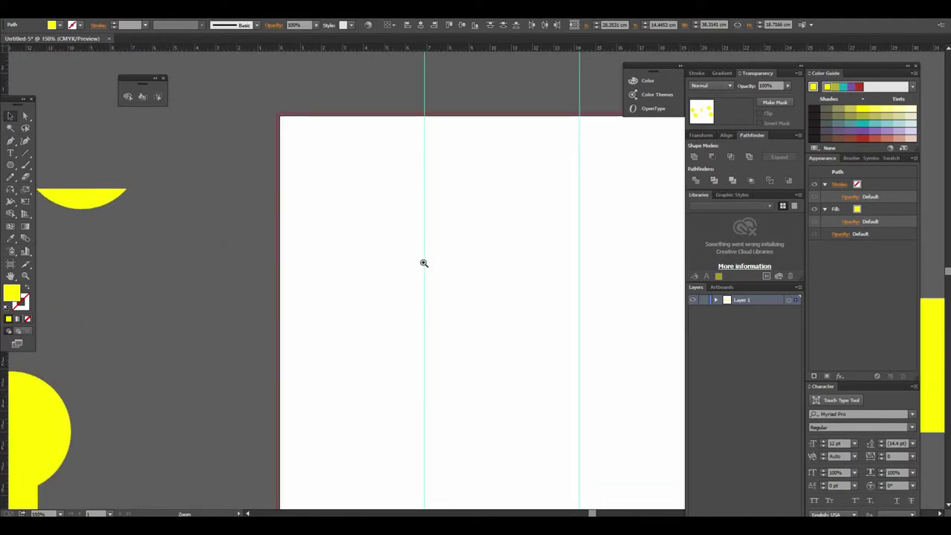
pyautogui.click(425, 262)
pyautogui.moveTo(433, 257); pyautogui.dragTo(260, 223)
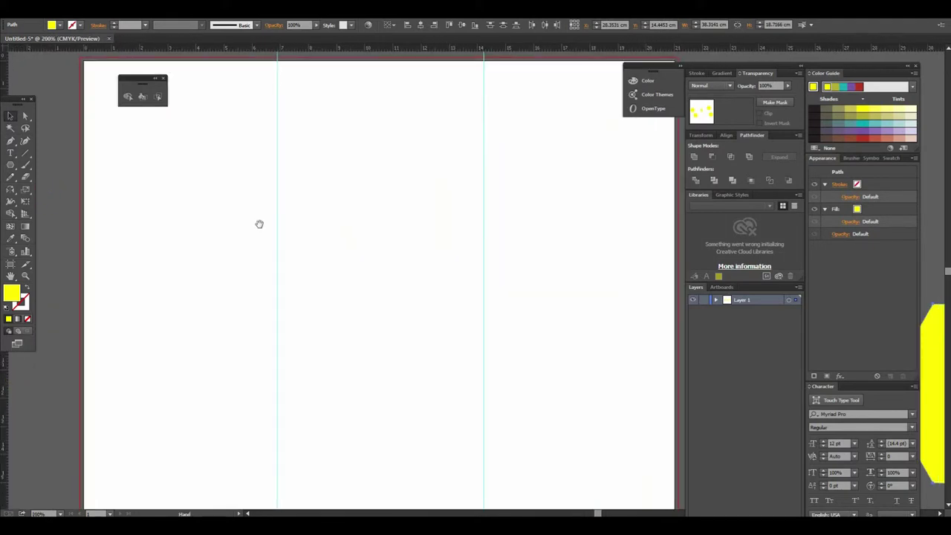
# - Draw a yellow circle and Alt-drag three copies into a touching two-by-two grid
pyautogui.click(329, 219)
pyautogui.moveTo(10, 165); pyautogui.dragTo(44, 188)
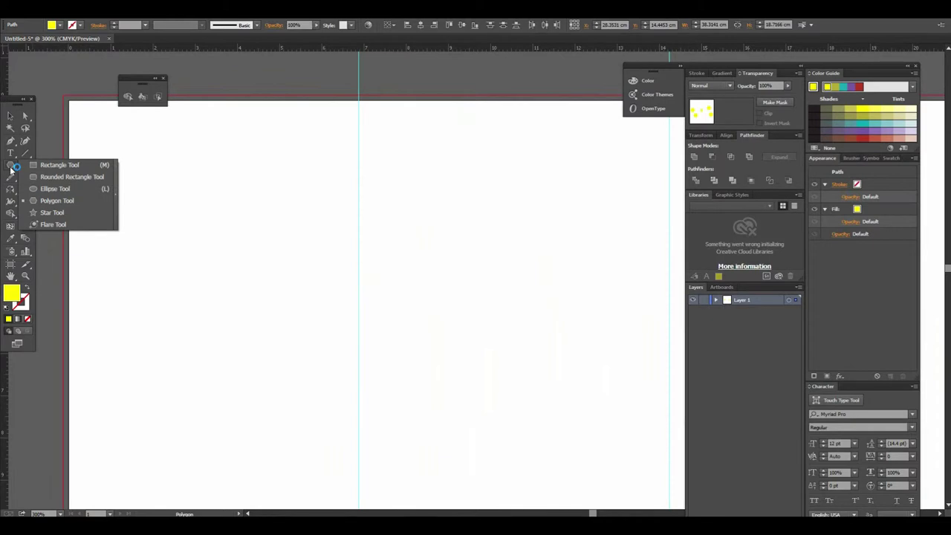
pyautogui.moveTo(245, 195); pyautogui.dragTo(393, 343)
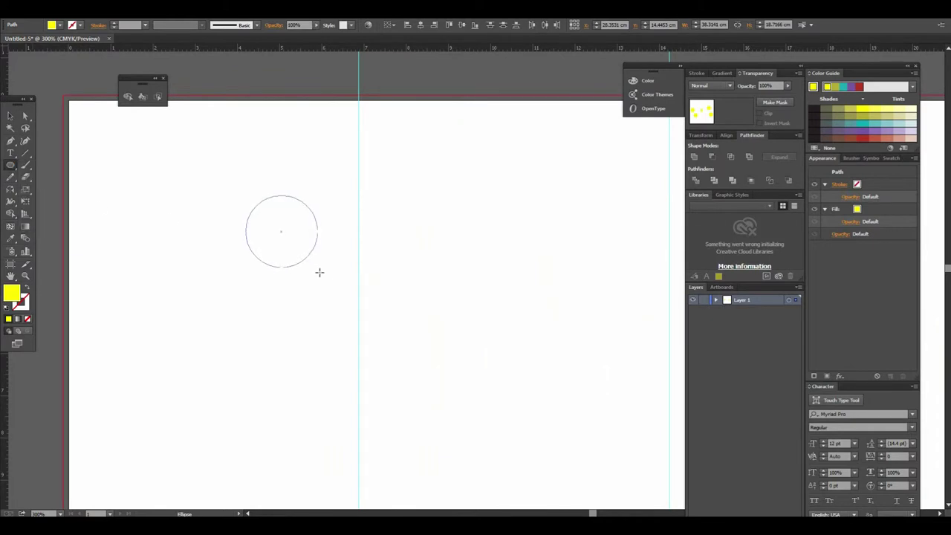
pyautogui.click(10, 115)
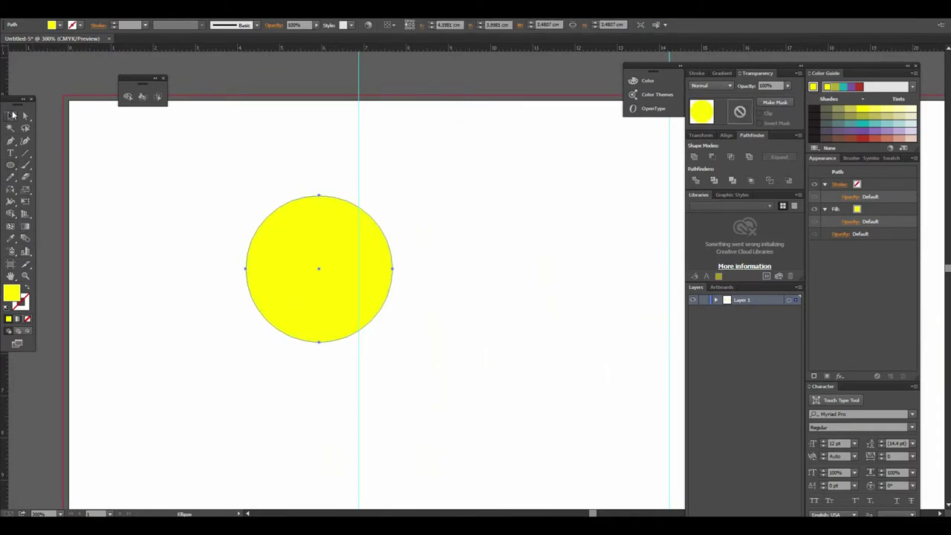
pyautogui.moveTo(335, 270); pyautogui.dragTo(483, 275)
pyautogui.moveTo(471, 322)
pyautogui.mouseDown()
pyautogui.moveTo(335, 437)
pyautogui.moveTo(322, 421)
pyautogui.mouseUp()
pyautogui.moveTo(360, 425)
pyautogui.mouseDown()
pyautogui.moveTo(470, 418)
pyautogui.moveTo(461, 427)
pyautogui.mouseUp()
pyautogui.click(569, 363)
# - Select all four circles and switch to the Shape Builder tool
pyautogui.moveTo(223, 142)
pyautogui.mouseDown()
pyautogui.moveTo(532, 404)
pyautogui.moveTo(573, 481)
pyautogui.mouseUp()
pyautogui.click(130, 99)
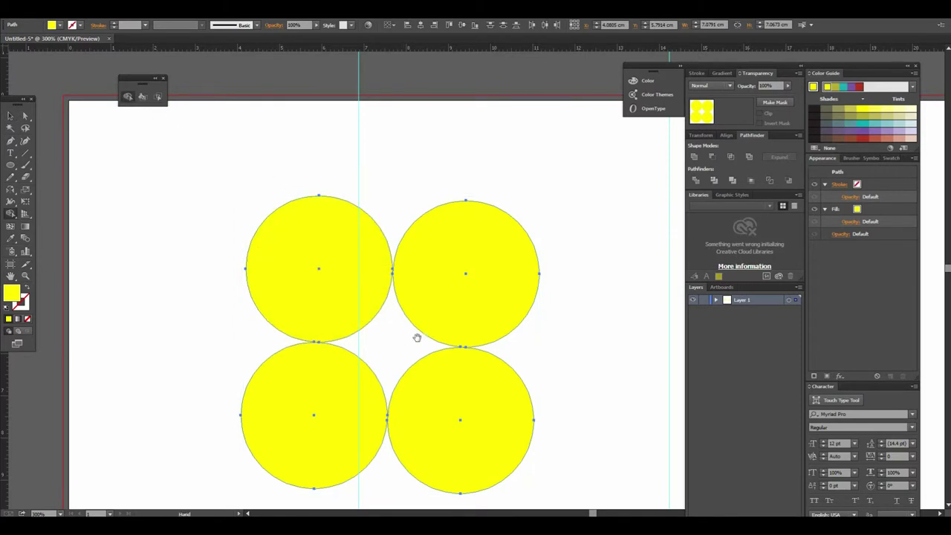
pyautogui.hotkey('ctrl', '-')
pyautogui.moveTo(431, 344); pyautogui.dragTo(296, 345)
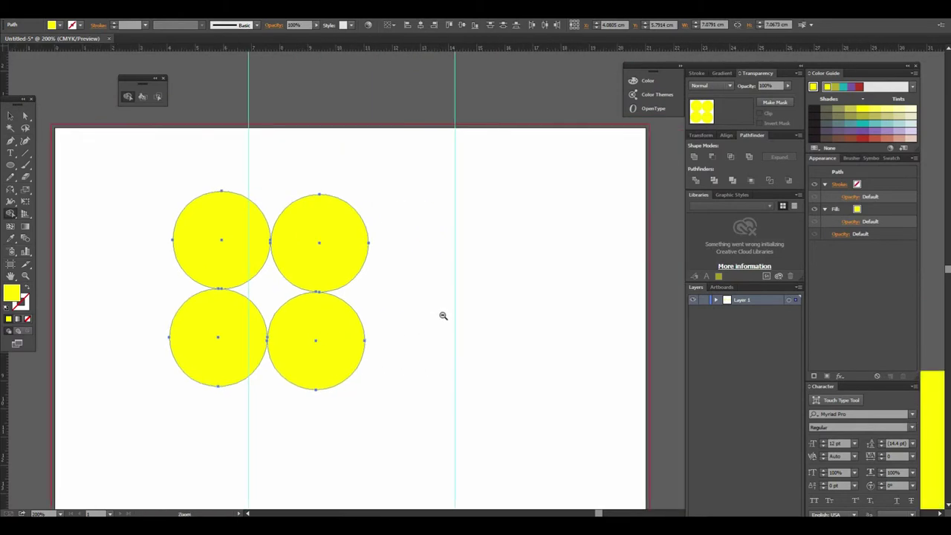
pyautogui.hotkey('ctrl', '-')
pyautogui.moveTo(503, 314)
pyautogui.mouseDown()
pyautogui.moveTo(308, 292)
pyautogui.moveTo(318, 288)
pyautogui.mouseUp()
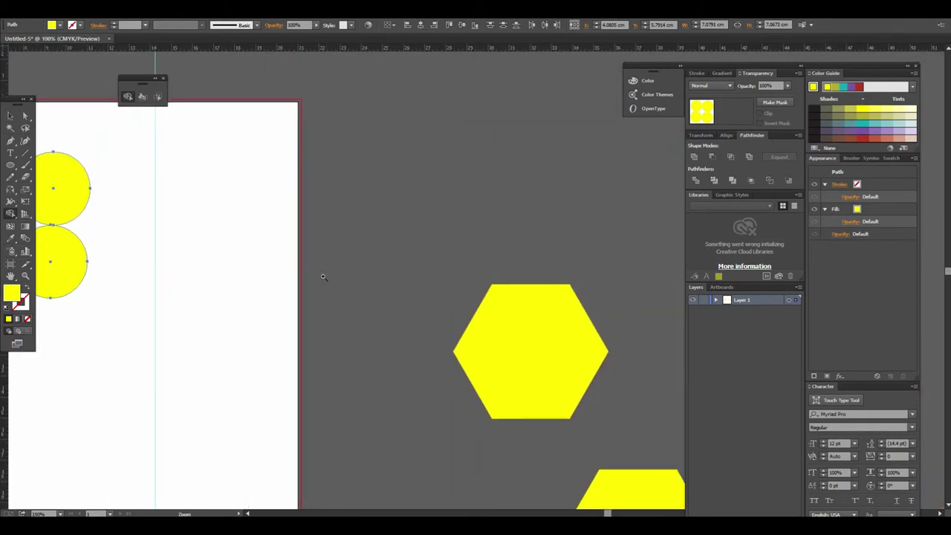
pyautogui.keyDown('alt'); pyautogui.click(325, 272); pyautogui.keyUp('alt')
pyautogui.click(379, 262)
pyautogui.click(446, 260)
pyautogui.click(484, 265)
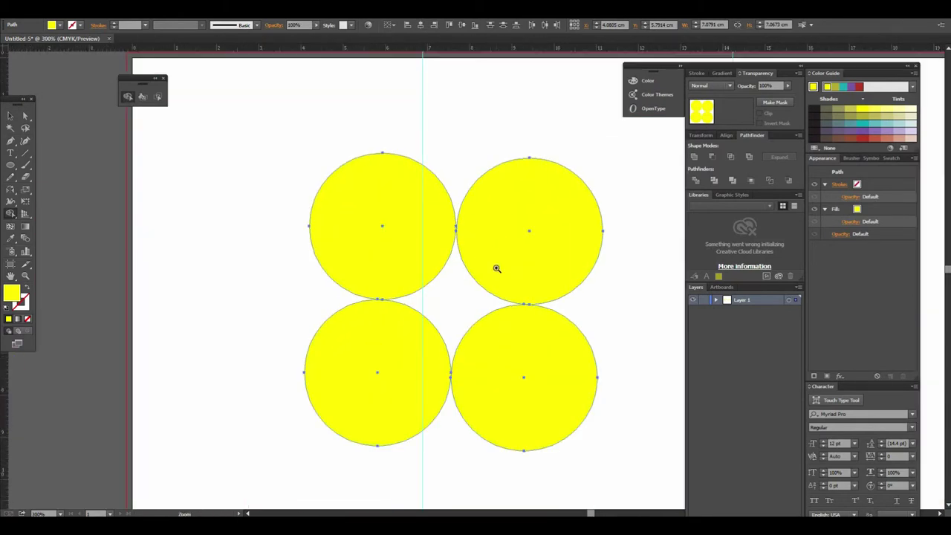
pyautogui.click(494, 268)
pyautogui.hotkey('shift', 'm')
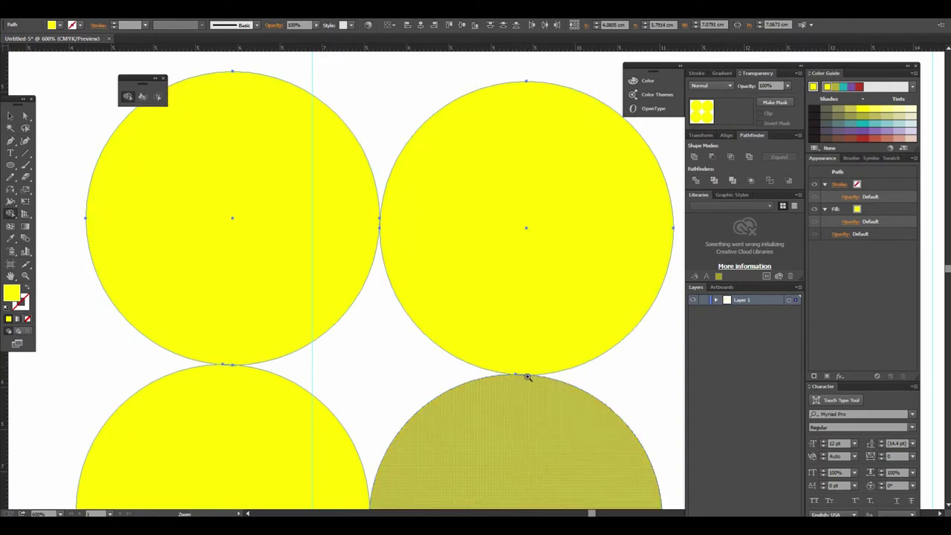
# - Select the four circles and delete them from the artboard
pyautogui.scroll(1, 527, 377)
pyautogui.scroll(-1, 468, 280)
pyautogui.scroll(-3, 468, 279)
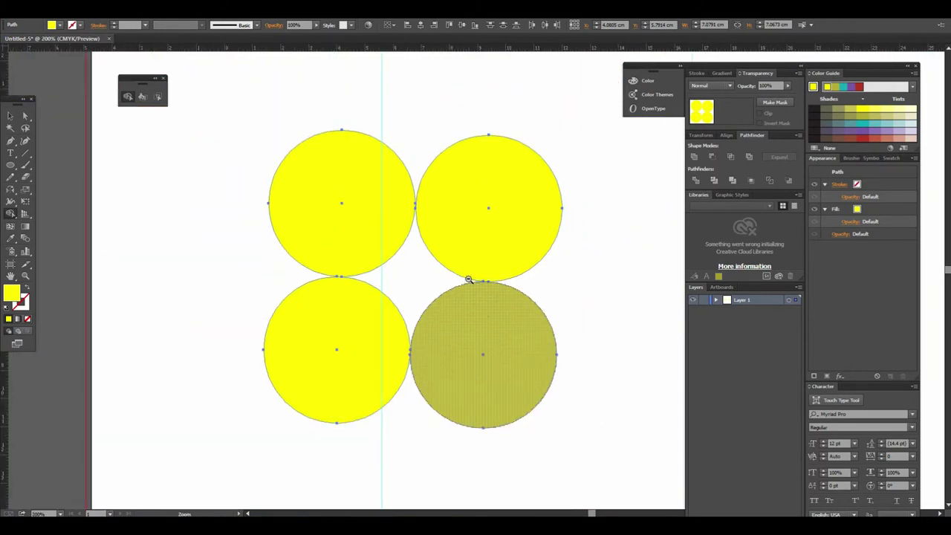
pyautogui.scroll(-3, 468, 279)
pyautogui.moveTo(569, 320); pyautogui.dragTo(283, 310)
pyautogui.scroll(-1, 504, 332)
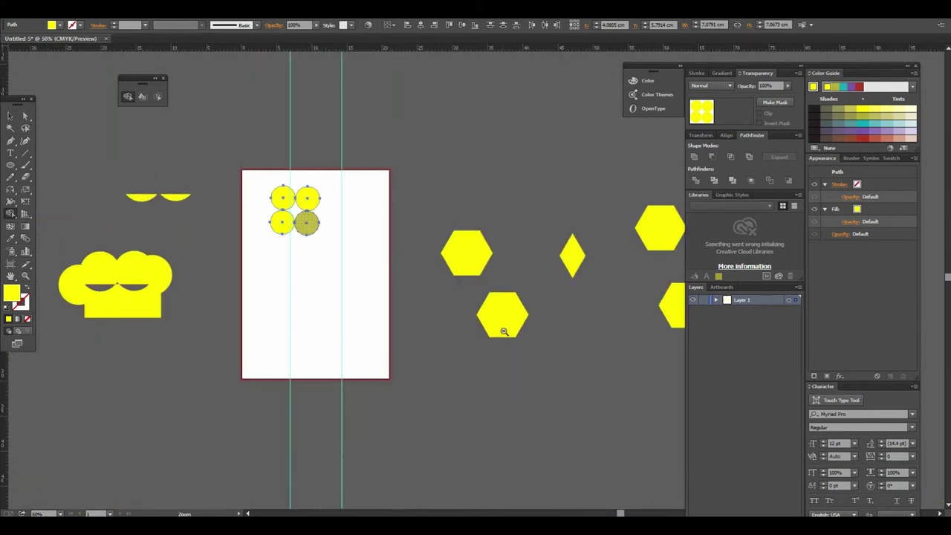
pyautogui.click(11, 115)
pyautogui.moveTo(249, 171); pyautogui.dragTo(384, 315)
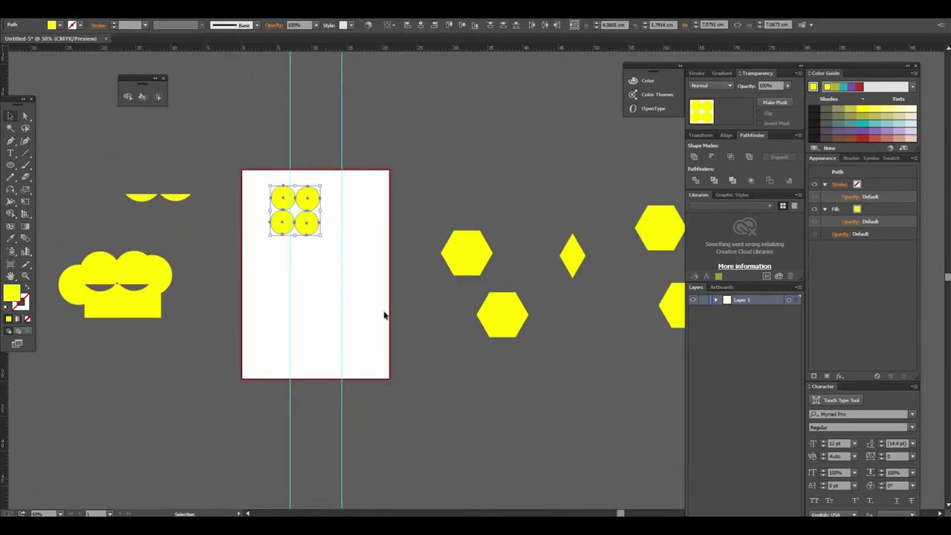
pyautogui.press('Delete')
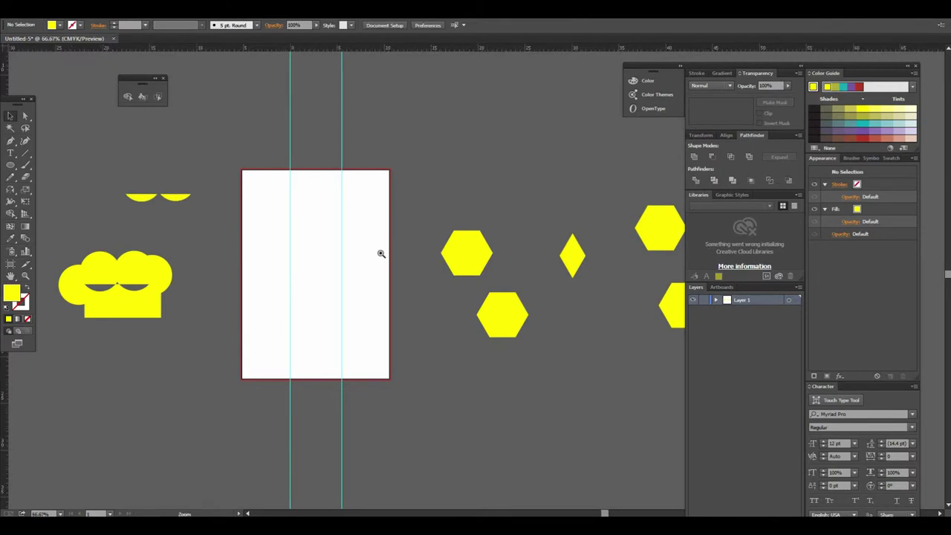
# - Draw a large hexagon on the empty artboard with the Polygon Tool
pyautogui.scroll(2, 384, 288)
pyautogui.scroll(1, 399, 269)
pyautogui.scroll(-1, 446, 285)
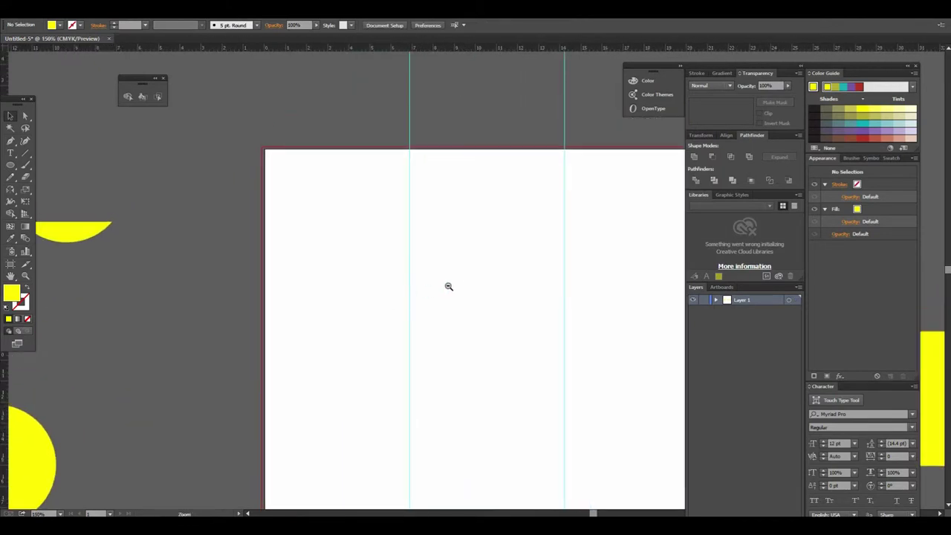
pyautogui.scroll(-2, 250, 250)
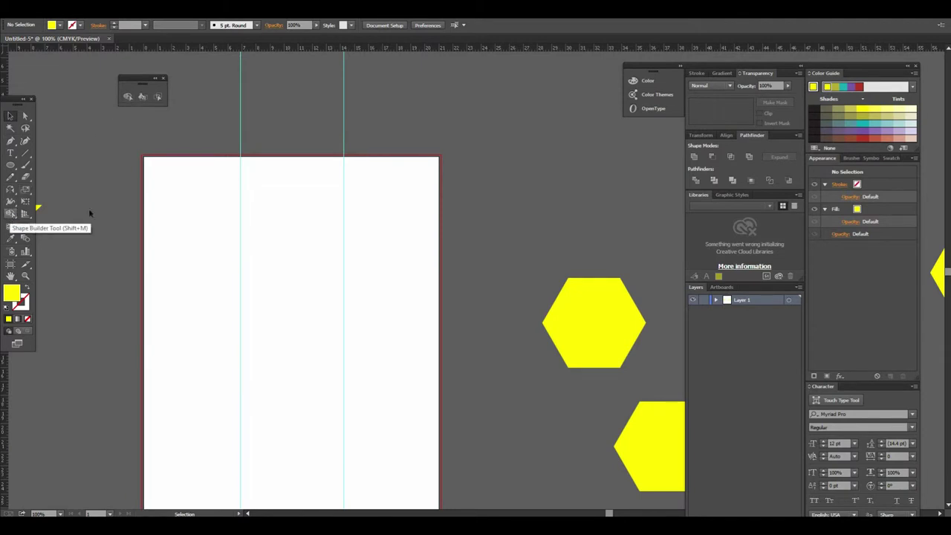
pyautogui.click(367, 263)
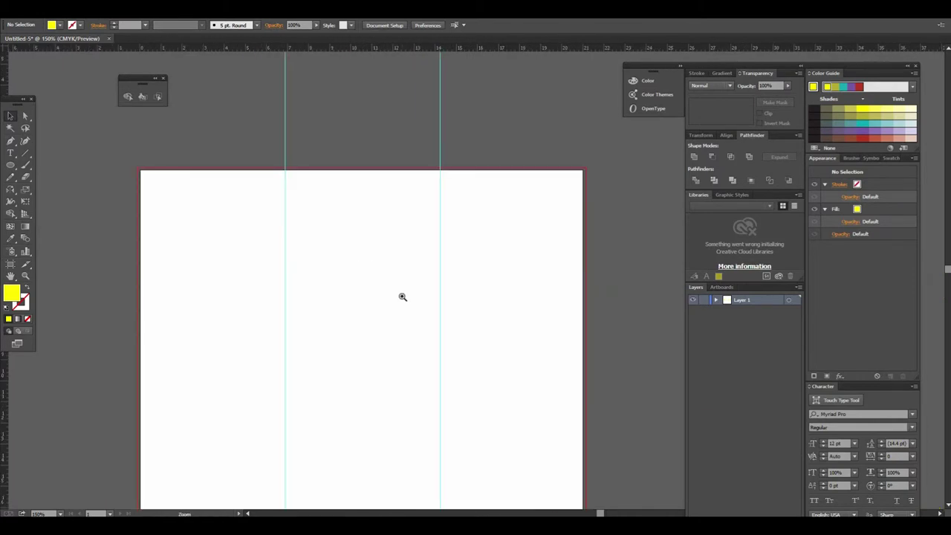
pyautogui.moveTo(423, 307); pyautogui.dragTo(357, 314)
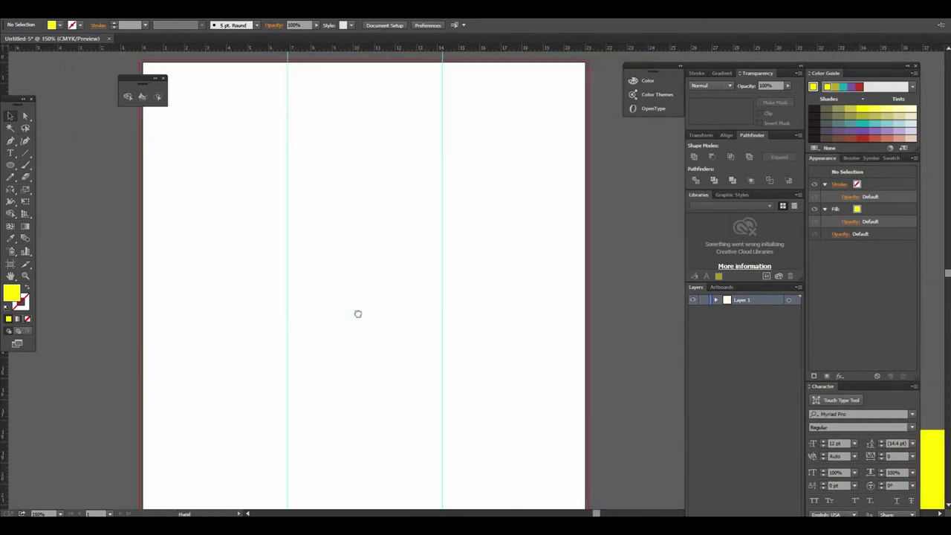
pyautogui.scroll(1, 381, 285)
pyautogui.scroll(1, 440, 324)
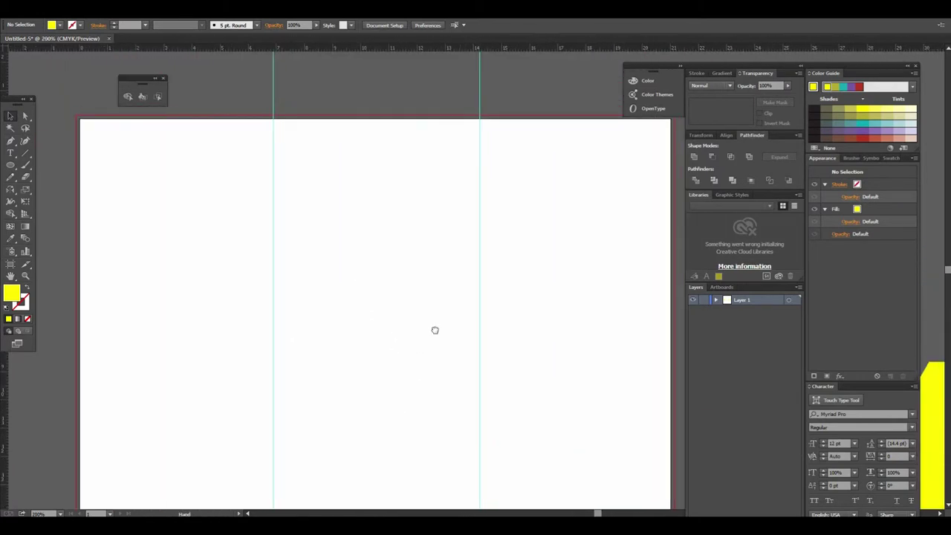
pyautogui.moveTo(449, 332); pyautogui.dragTo(416, 328)
pyautogui.click(11, 165)
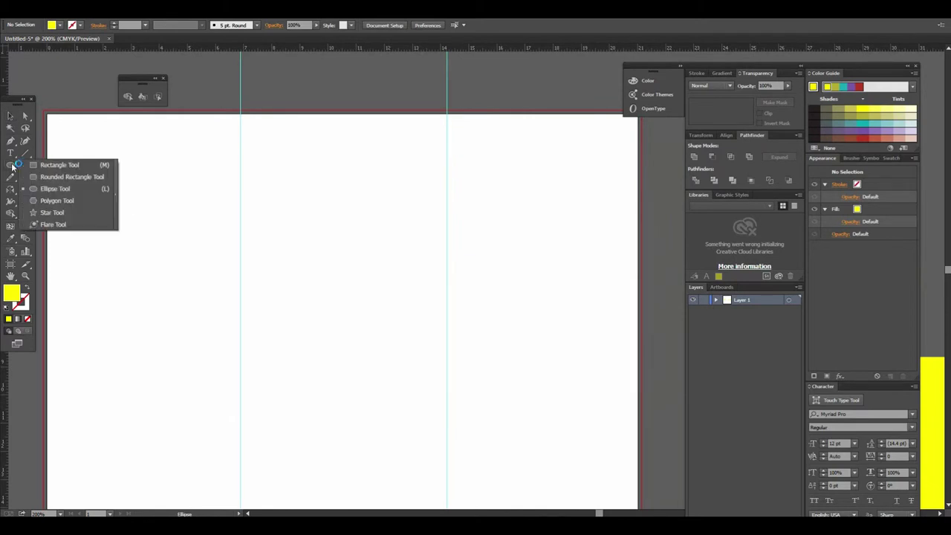
pyautogui.click(50, 201)
pyautogui.moveTo(180, 191); pyautogui.dragTo(273, 293)
pyautogui.click(15, 115)
# - Move the hexagon down and right and change its fill to dark blue
pyautogui.moveTo(195, 223)
pyautogui.mouseDown()
pyautogui.moveTo(275, 349)
pyautogui.moveTo(288, 388)
pyautogui.mouseUp()
pyautogui.click(60, 27)
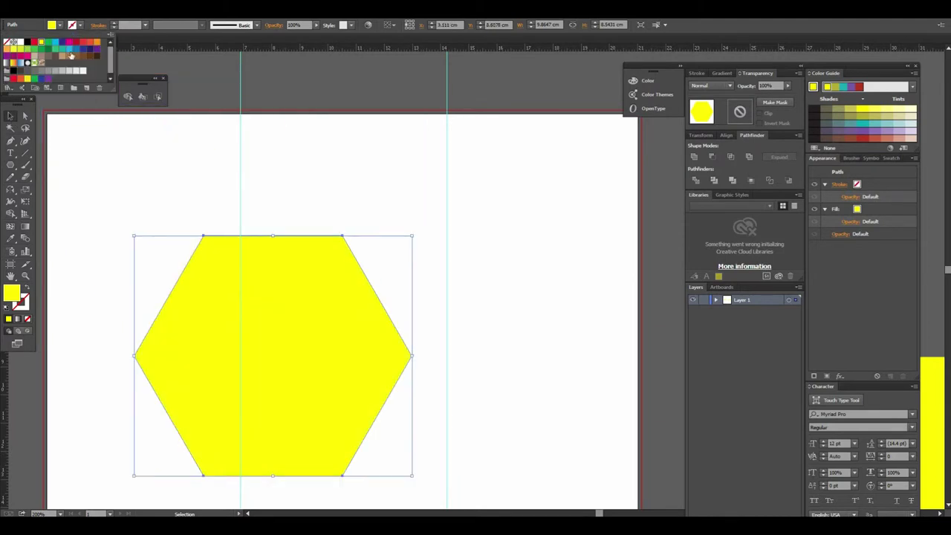
pyautogui.click(77, 48)
pyautogui.click(278, 210)
pyautogui.scroll(-2, 406, 272)
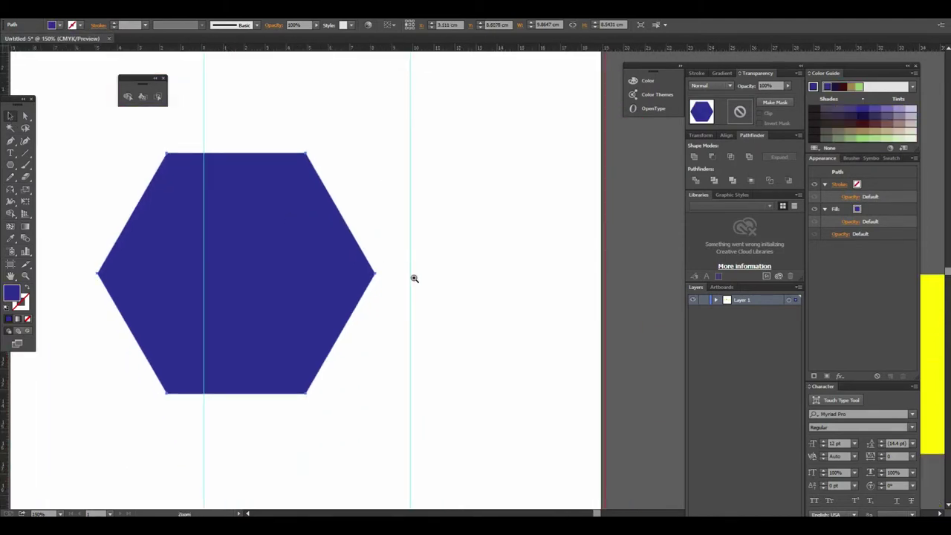
# - Alt-drag a copy of the hexagon down-right and select both overlapping hexagons
pyautogui.hotkey('ctrl', '-')
pyautogui.moveTo(304, 253); pyautogui.dragTo(295, 250)
pyautogui.moveTo(303, 282); pyautogui.dragTo(353, 289)
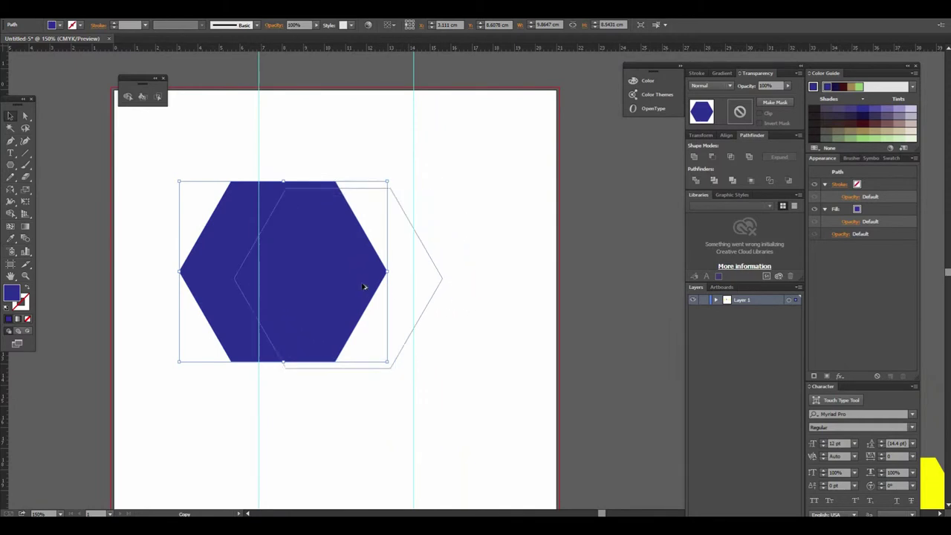
pyautogui.moveTo(353, 288); pyautogui.dragTo(405, 347)
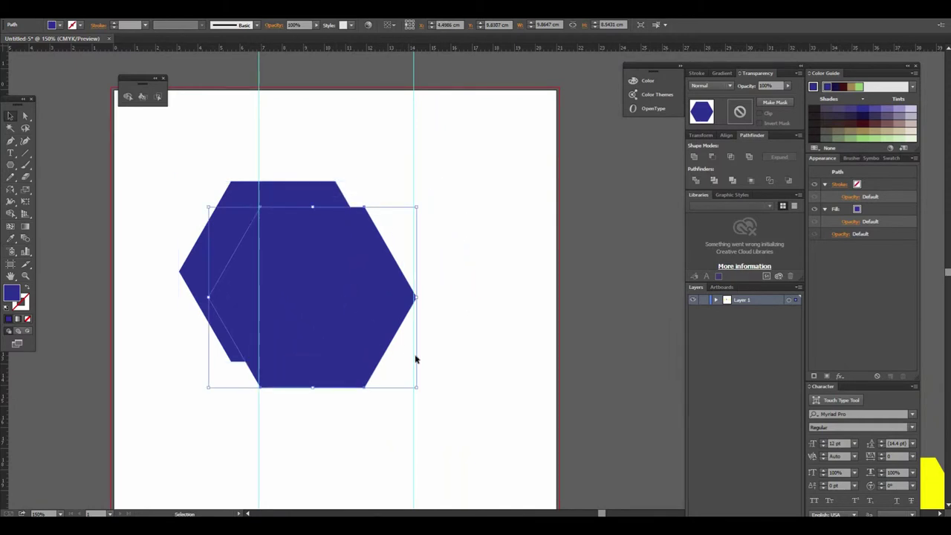
pyautogui.moveTo(485, 409); pyautogui.dragTo(141, 133)
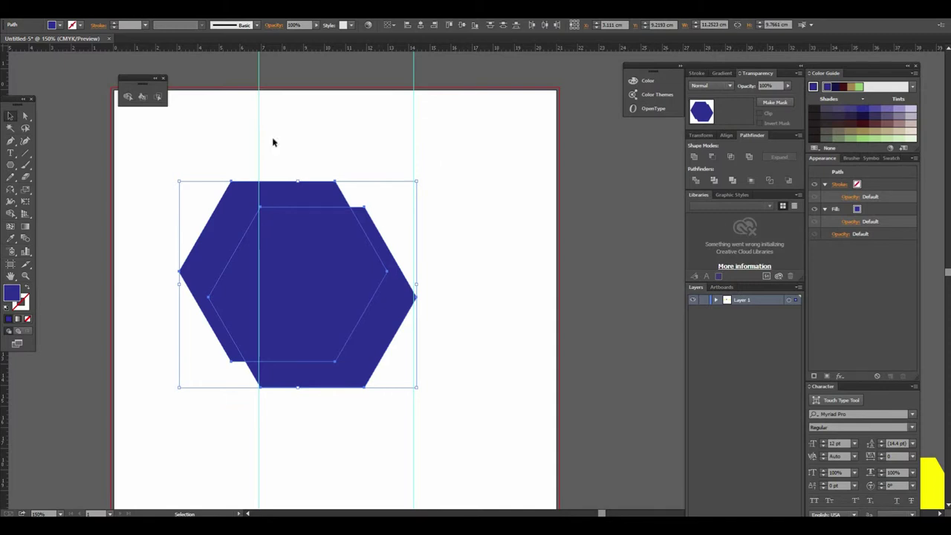
# - Alt-drag with Shape Builder across the copy's regions to delete them, leaving a bracket
pyautogui.click(127, 97)
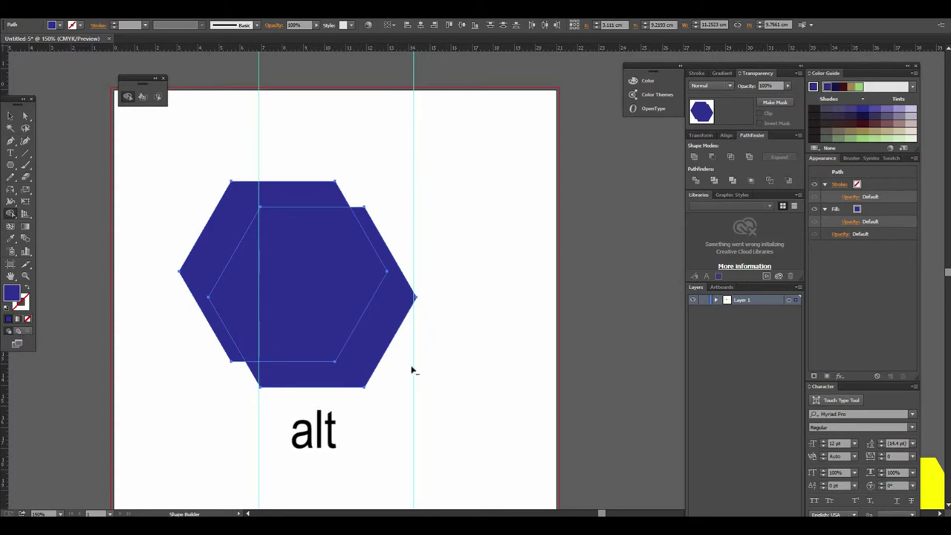
pyautogui.moveTo(411, 367); pyautogui.dragTo(302, 272)
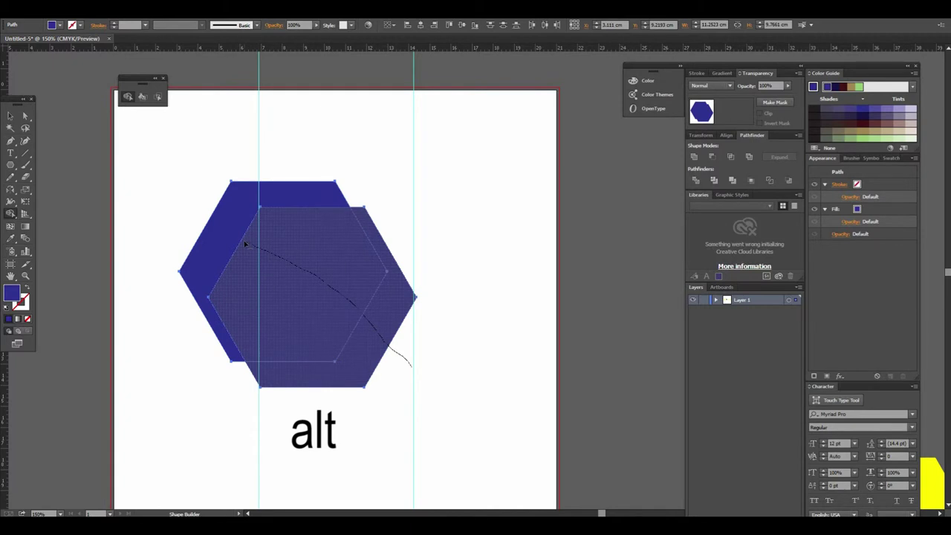
pyautogui.moveTo(245, 244); pyautogui.dragTo(245, 239)
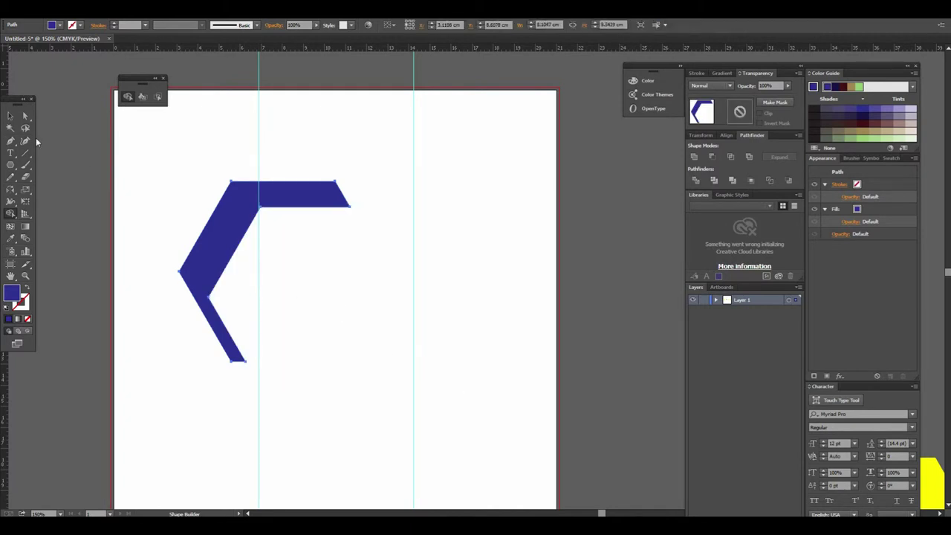
pyautogui.click(10, 116)
pyautogui.click(476, 282)
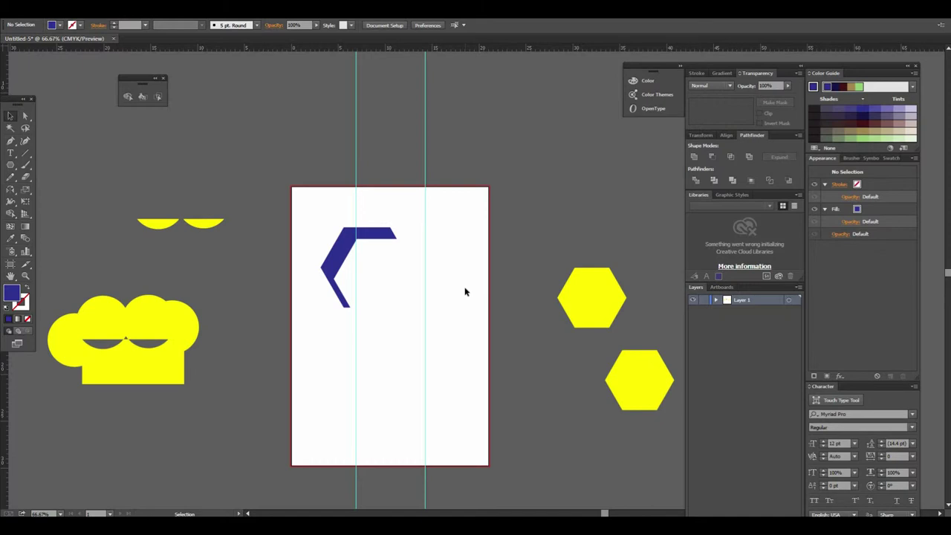
pyautogui.moveTo(341, 251); pyautogui.dragTo(358, 112)
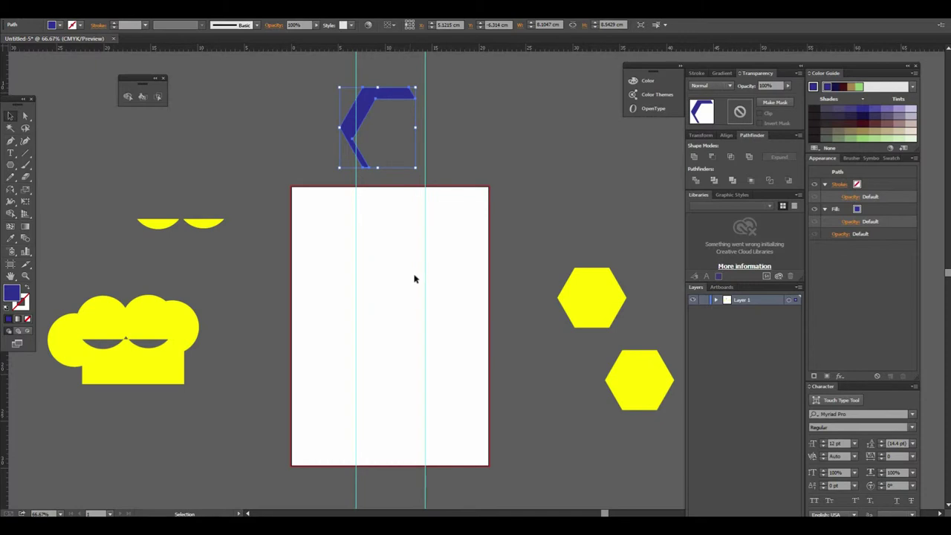
pyautogui.press('z')
pyautogui.click(431, 218)
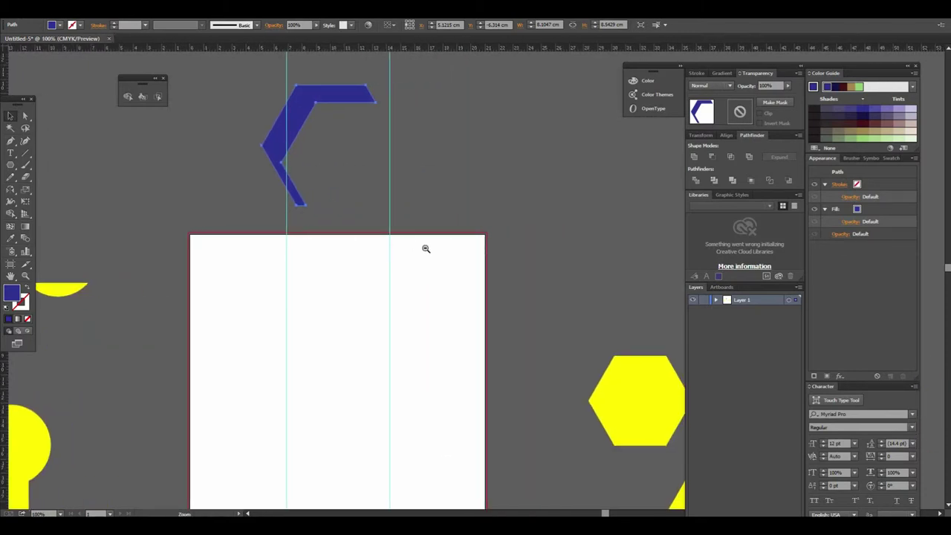
pyautogui.keyDown('alt'); pyautogui.click(425, 248); pyautogui.keyUp('alt')
pyautogui.moveTo(425, 248); pyautogui.dragTo(447, 318)
pyautogui.hotkey('ctrl', '=')
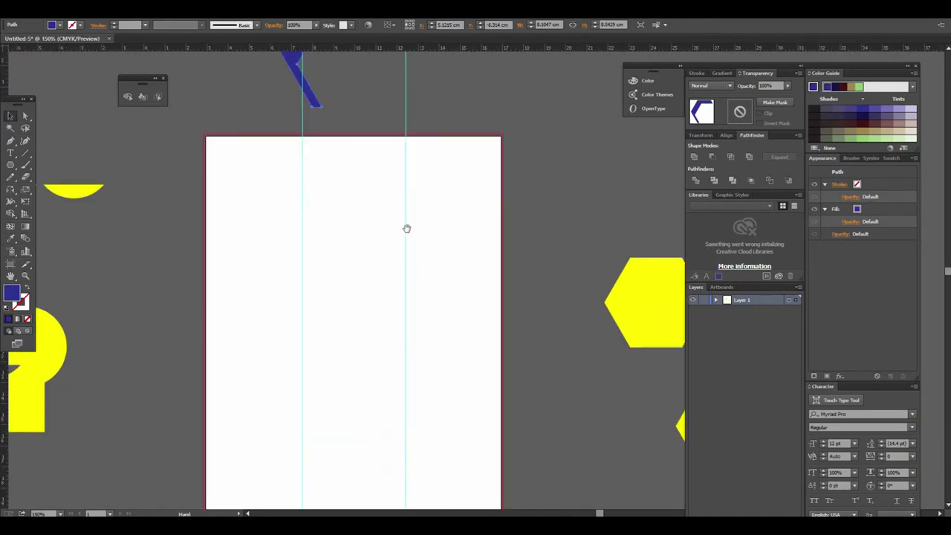
pyautogui.hotkey('ctrl', '=')
pyautogui.hotkey('ctrl', '-')
pyautogui.hotkey('ctrl', '-')
pyautogui.hotkey('ctrl', '-')
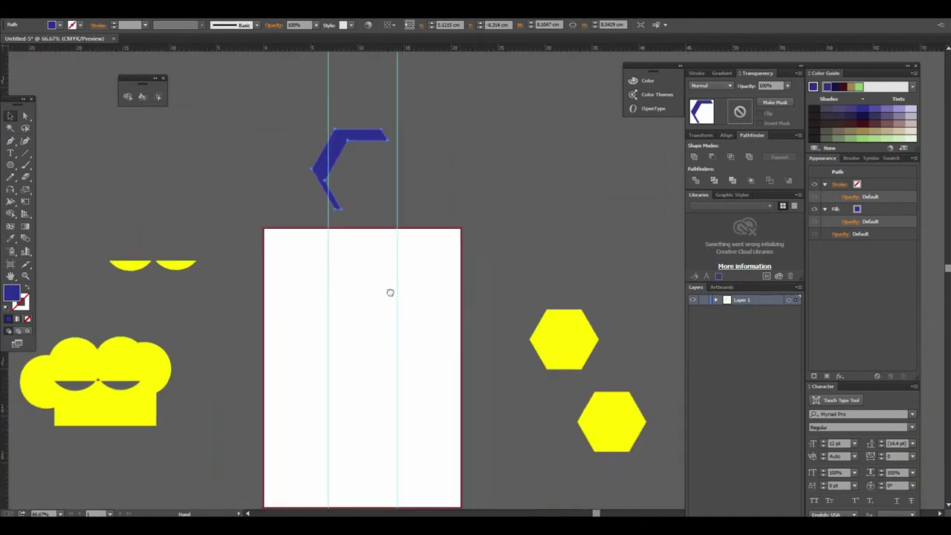
pyautogui.hotkey('ctrl', '-')
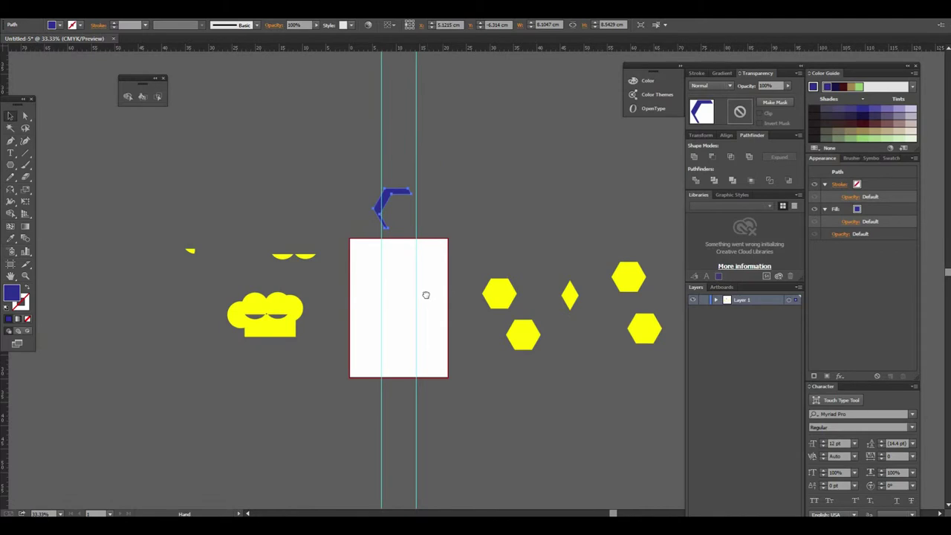
pyautogui.moveTo(426, 293); pyautogui.dragTo(380, 288)
pyautogui.hotkey('ctrl', '=')
pyautogui.hotkey('ctrl', '=')
pyautogui.moveTo(439, 302)
pyautogui.mouseDown()
pyautogui.moveTo(351, 308)
pyautogui.moveTo(340, 332)
pyautogui.mouseUp()
pyautogui.click(397, 310)
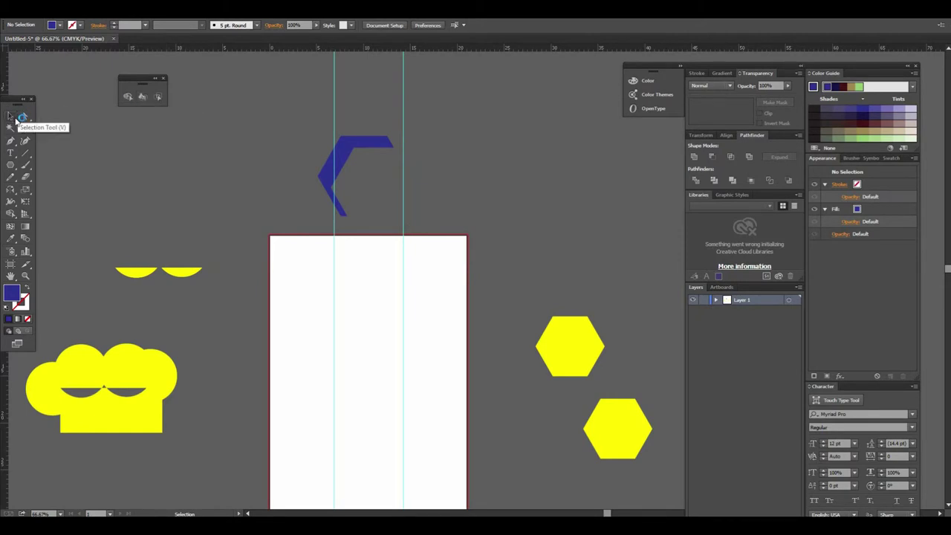
pyautogui.press('z')
# - Draw a circle in the artboard's upper half with the Ellipse Tool
pyautogui.click(425, 302)
pyautogui.hotkey('ctrl', '+')
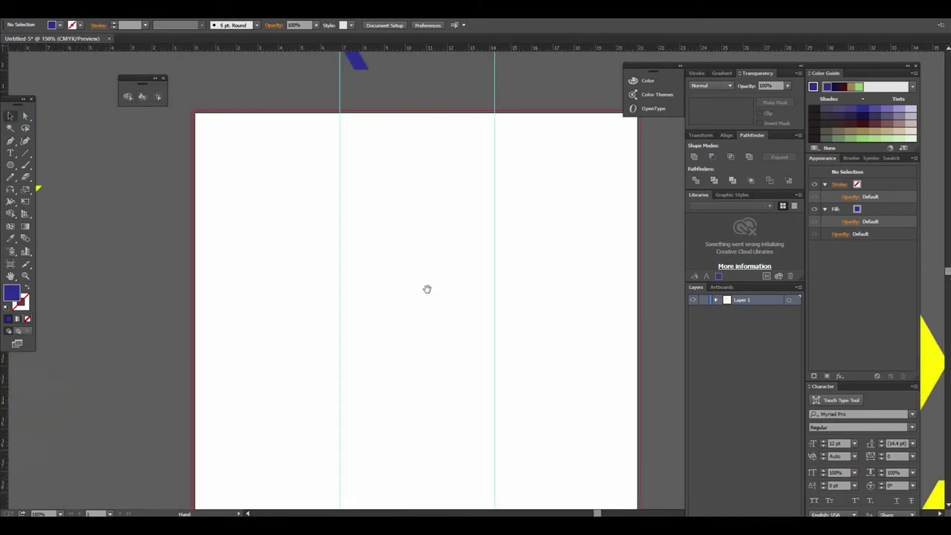
pyautogui.moveTo(427, 289); pyautogui.dragTo(346, 257)
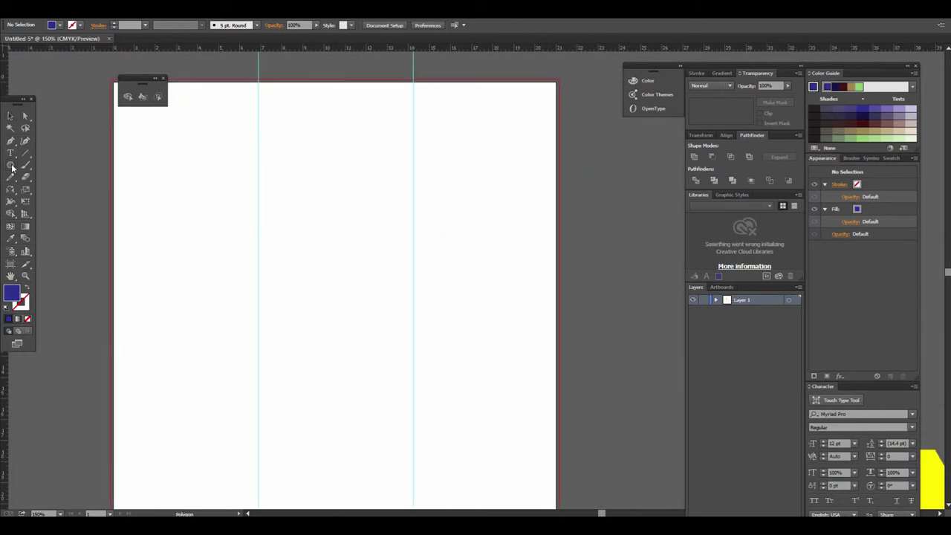
pyautogui.click(11, 167)
pyautogui.click(55, 189)
pyautogui.moveTo(225, 191); pyautogui.dragTo(418, 362)
pyautogui.click(11, 116)
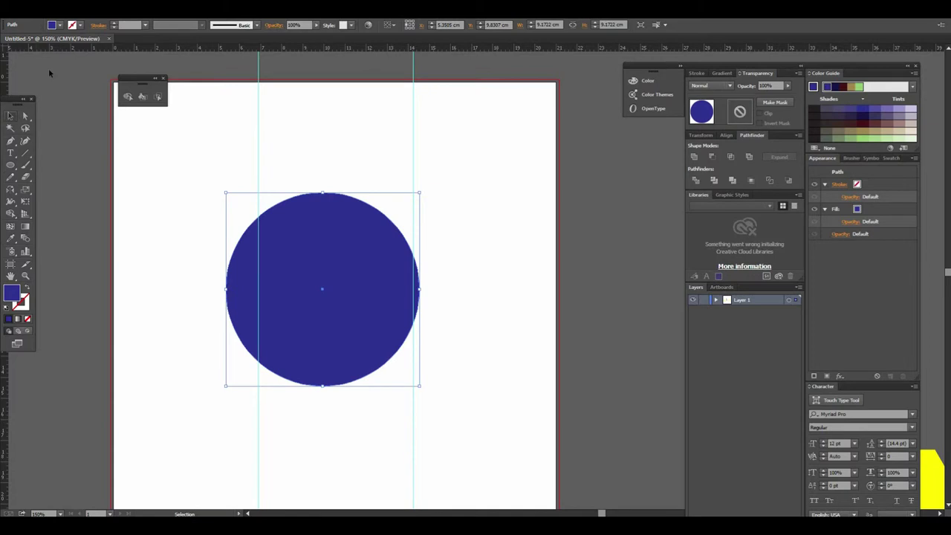
# - Give the circle a black 3 pt stroke and set its fill to None
pyautogui.click(61, 25)
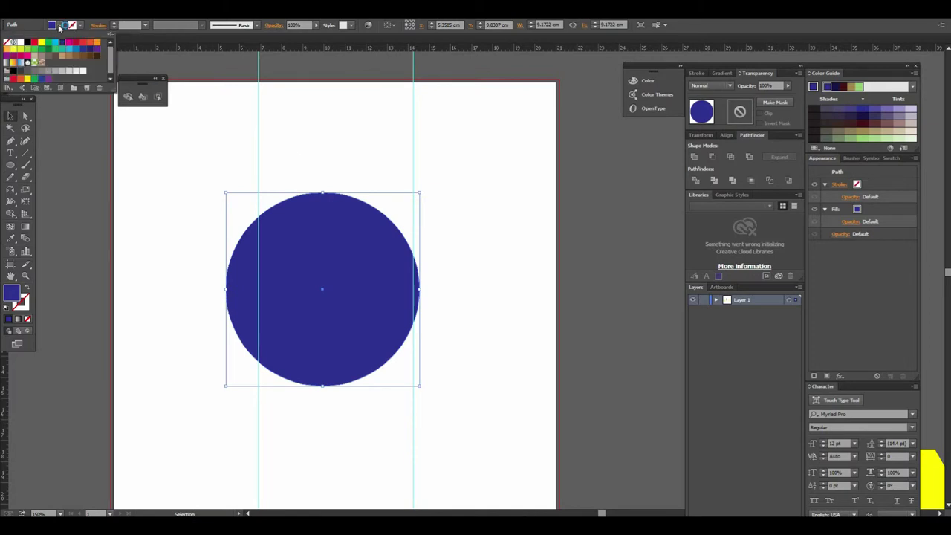
pyautogui.click(83, 26)
pyautogui.click(28, 43)
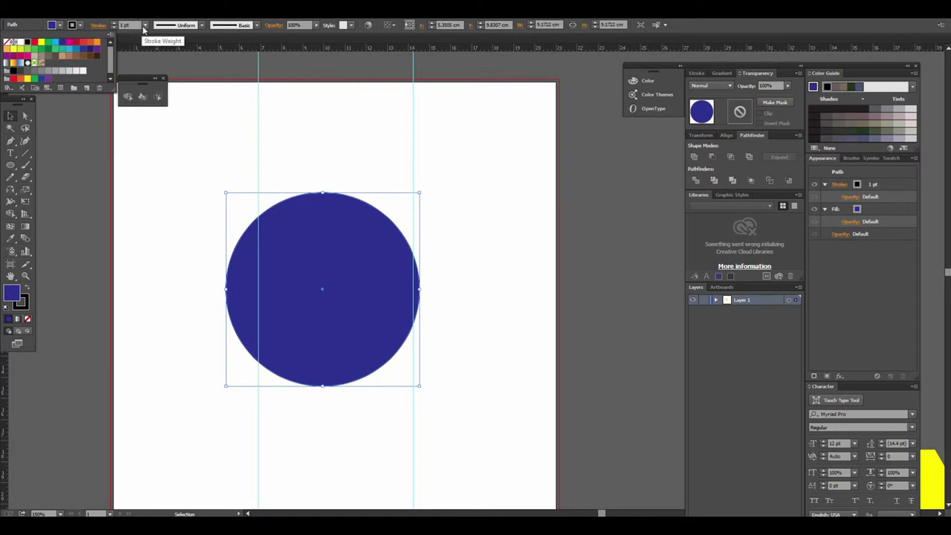
pyautogui.click(145, 26)
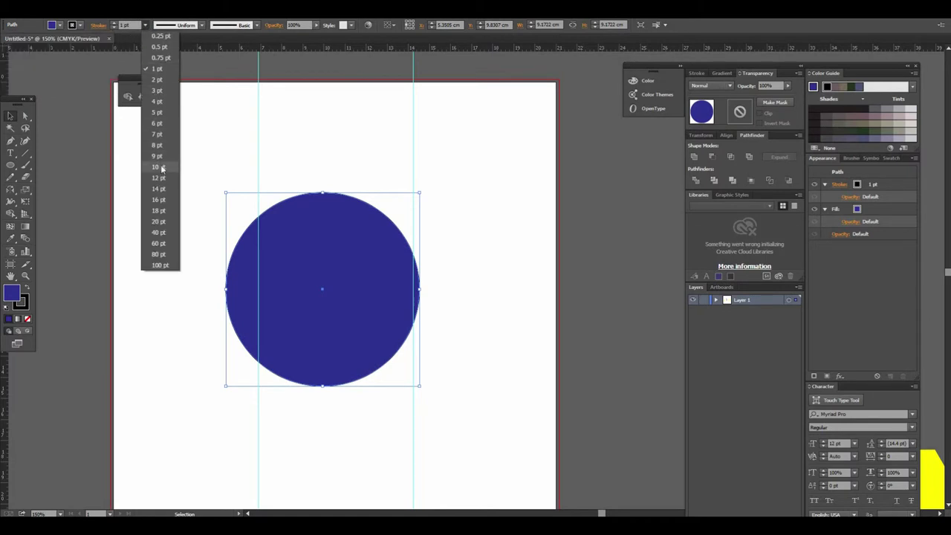
pyautogui.click(159, 169)
pyautogui.click(145, 25)
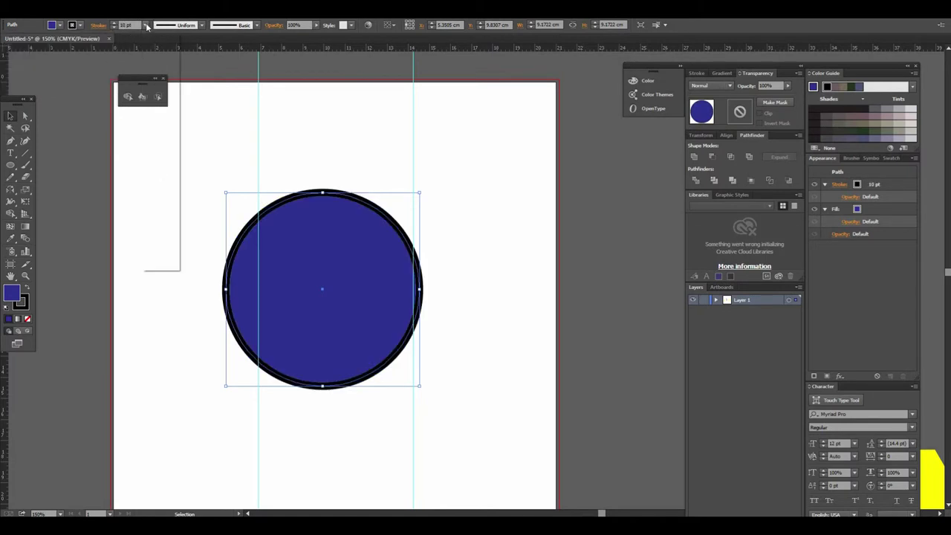
pyautogui.click(156, 86)
pyautogui.click(61, 25)
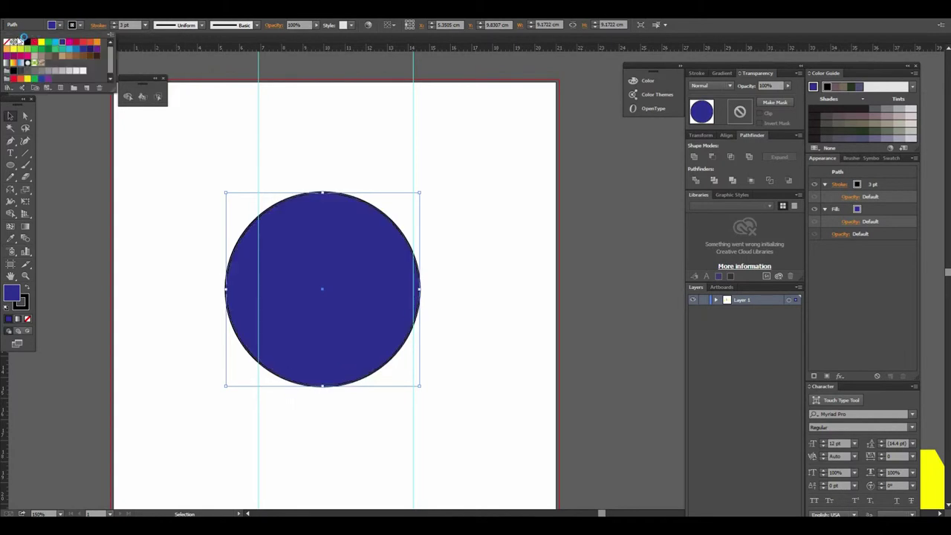
pyautogui.click(6, 38)
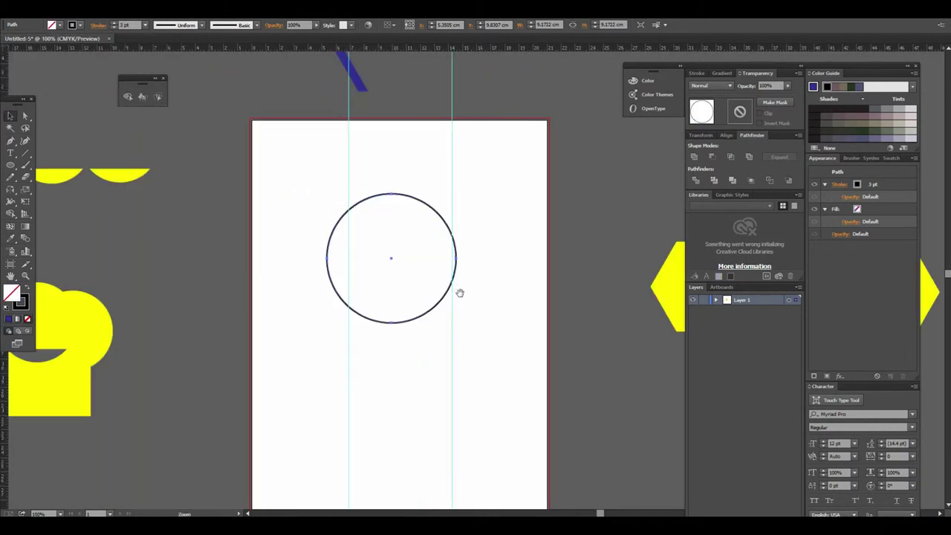
# - Alt-drag two copies of the circle, one to the right and one below, overlapping the original
pyautogui.click(317, 255)
pyautogui.click(294, 262)
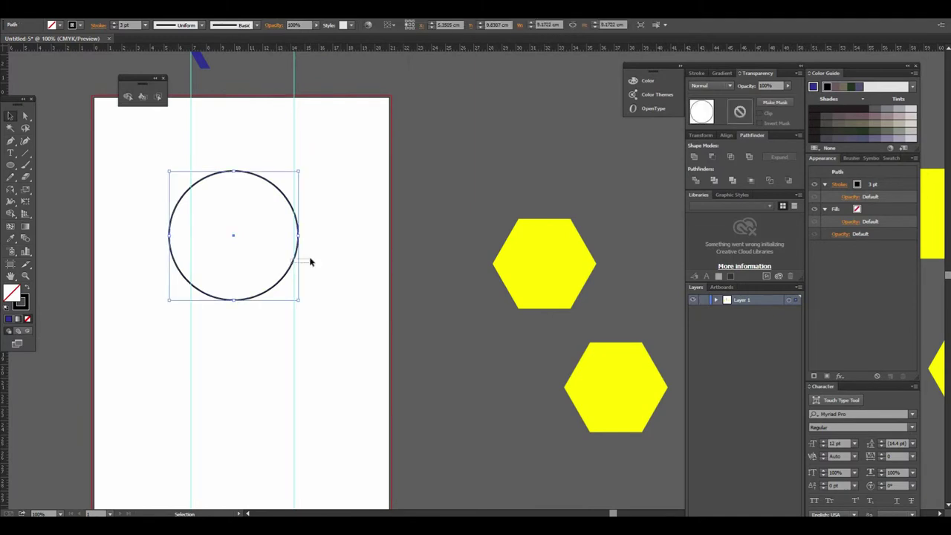
pyautogui.moveTo(299, 250); pyautogui.dragTo(350, 255)
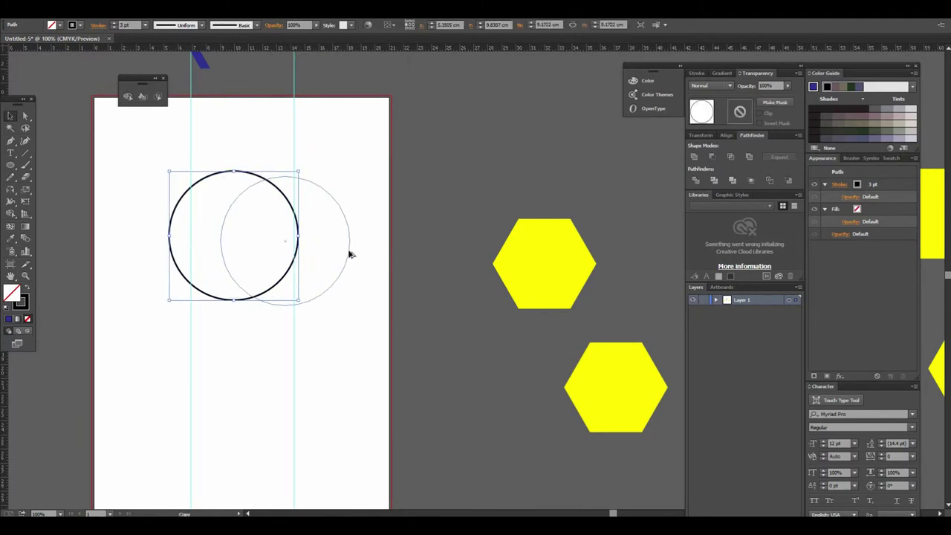
pyautogui.click(334, 286)
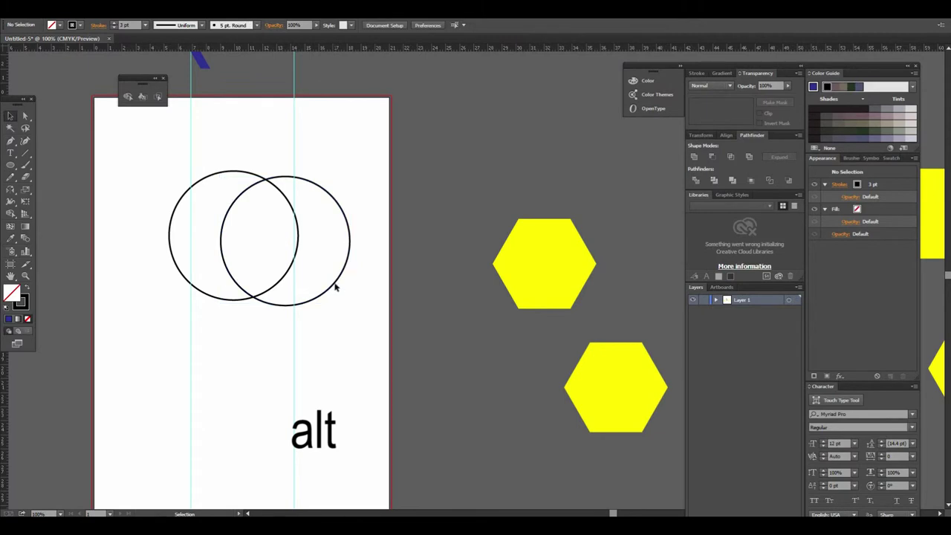
pyautogui.click(334, 286)
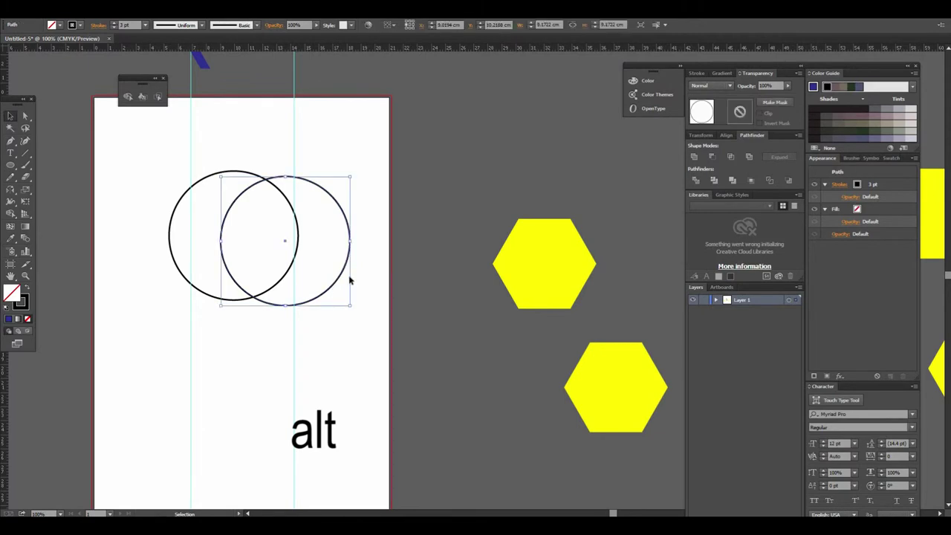
pyautogui.moveTo(334, 285); pyautogui.dragTo(293, 348)
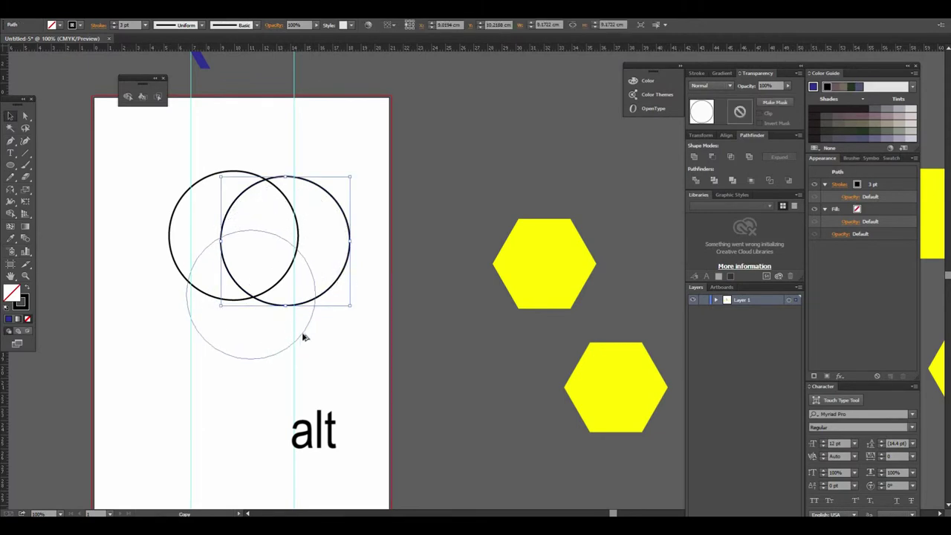
pyautogui.click(405, 356)
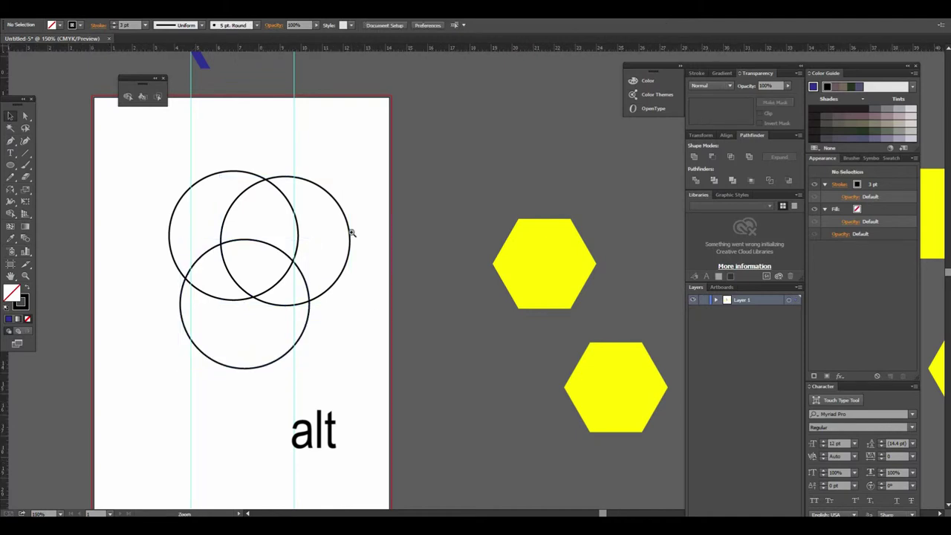
pyautogui.hotkey('ctrl', '+')
pyautogui.moveTo(193, 164); pyautogui.dragTo(512, 462)
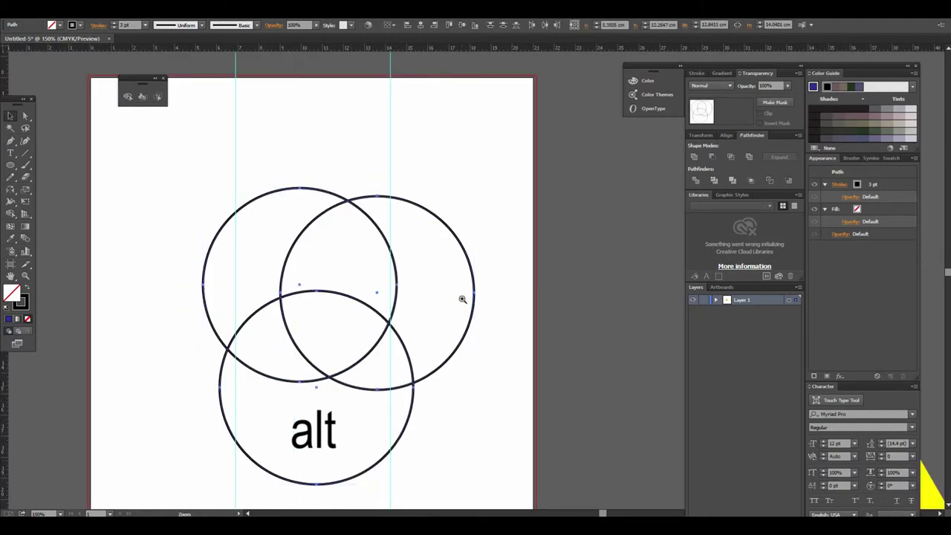
pyautogui.hotkey('ctrl', '+')
pyautogui.click(520, 301)
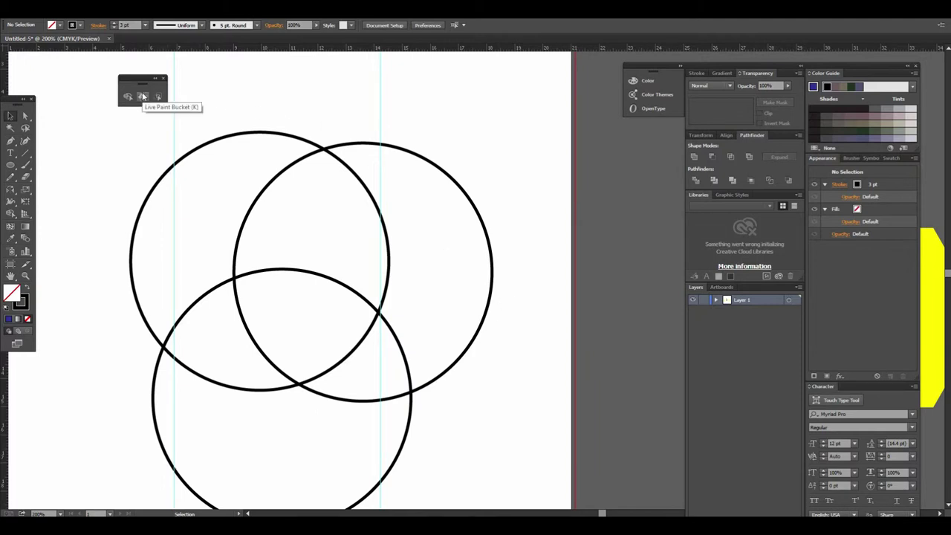
# - Select the right-hand circle and open its Fill colour choices
pyautogui.click(27, 228)
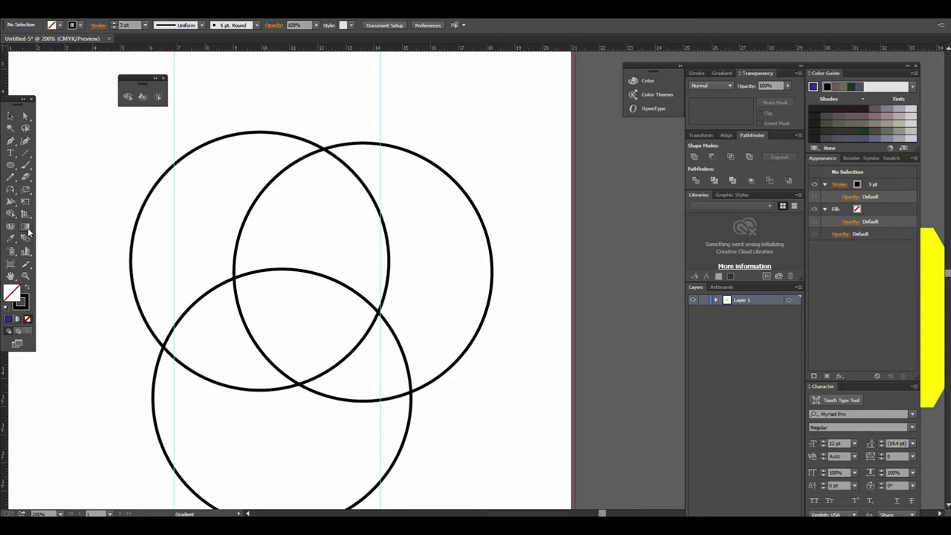
pyautogui.click(10, 116)
pyautogui.moveTo(267, 97)
pyautogui.mouseDown()
pyautogui.moveTo(493, 424)
pyautogui.moveTo(516, 431)
pyautogui.moveTo(516, 446)
pyautogui.mouseUp()
pyautogui.click(510, 327)
pyautogui.click(491, 295)
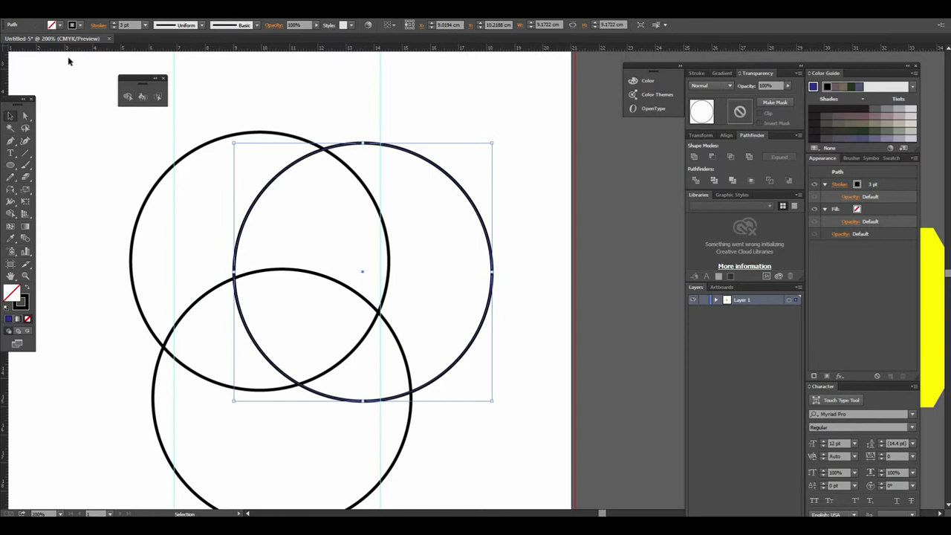
pyautogui.click(59, 26)
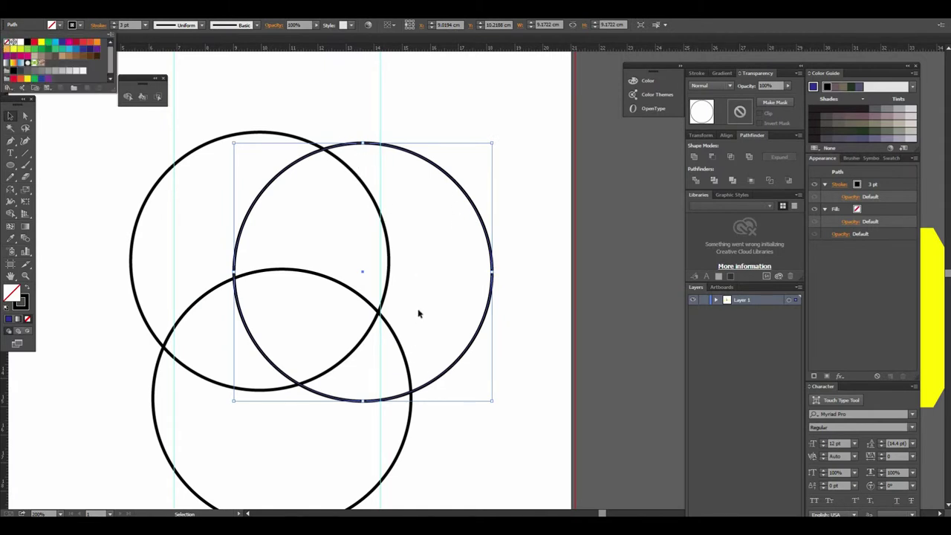
# - Zoom and pan over the circles' overlap, then marquee-select all three circles
pyautogui.moveTo(456, 272); pyautogui.dragTo(507, 294)
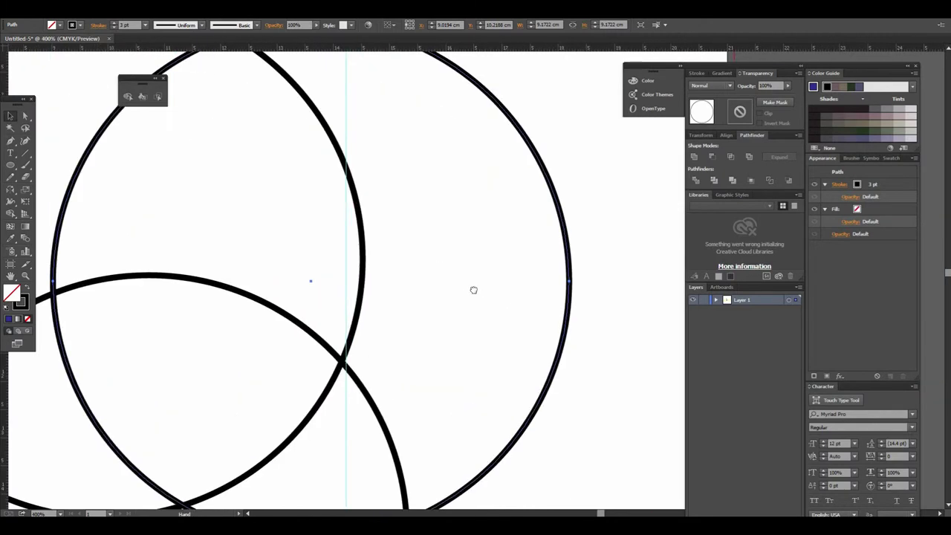
pyautogui.keyDown('alt'); pyautogui.click(507, 293); pyautogui.keyUp('alt')
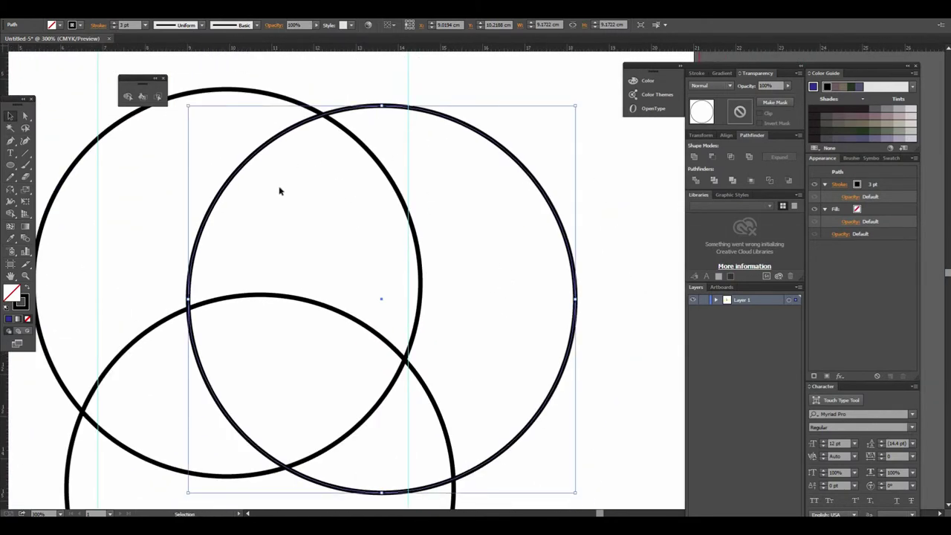
pyautogui.moveTo(221, 367); pyautogui.dragTo(270, 270)
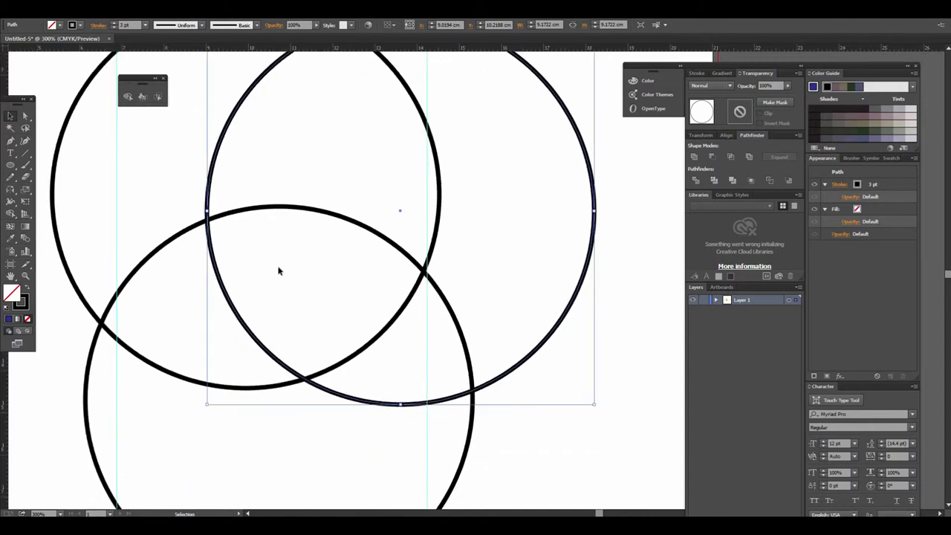
pyautogui.scroll(-2, 267, 320)
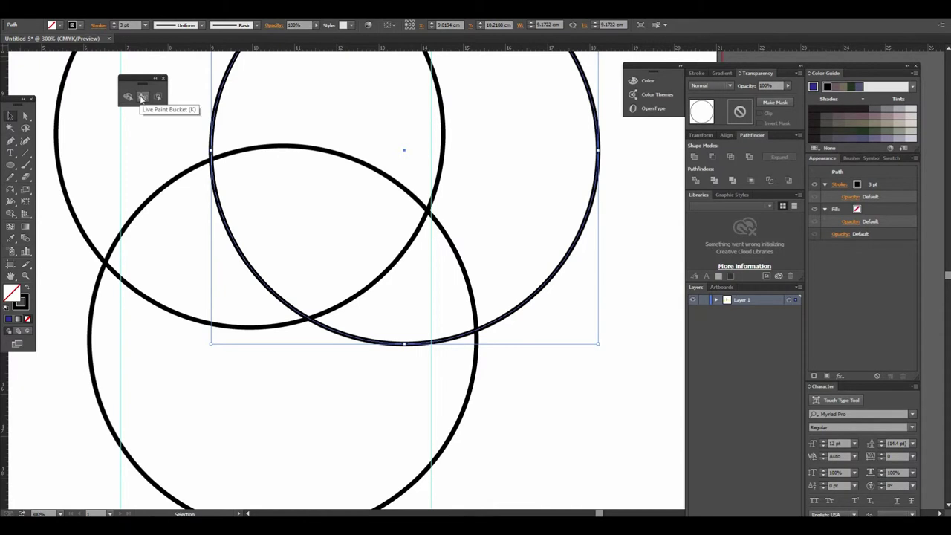
pyautogui.scroll(-2, 550, 379)
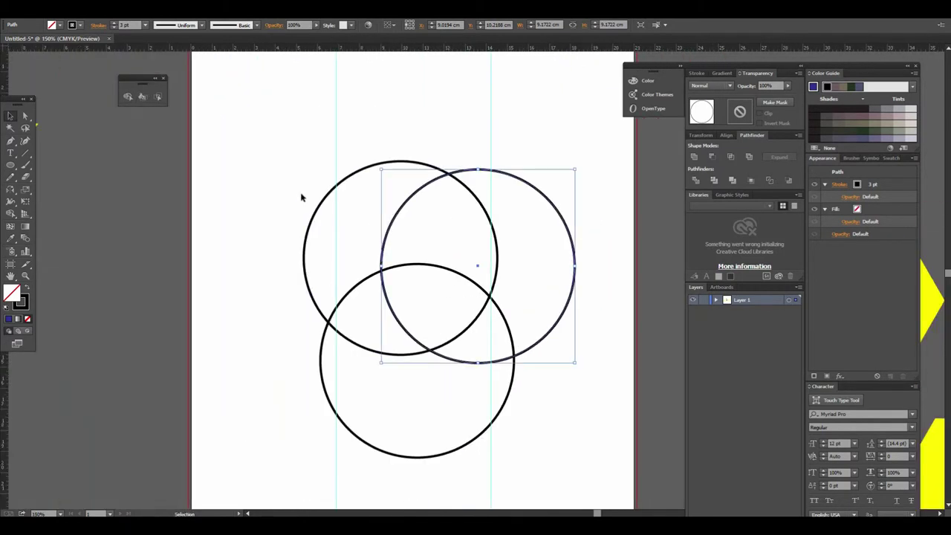
pyautogui.moveTo(253, 132); pyautogui.dragTo(626, 494)
# - Choose the Live Paint Bucket with magenta as the fill colour
pyautogui.scroll(1, 438, 234)
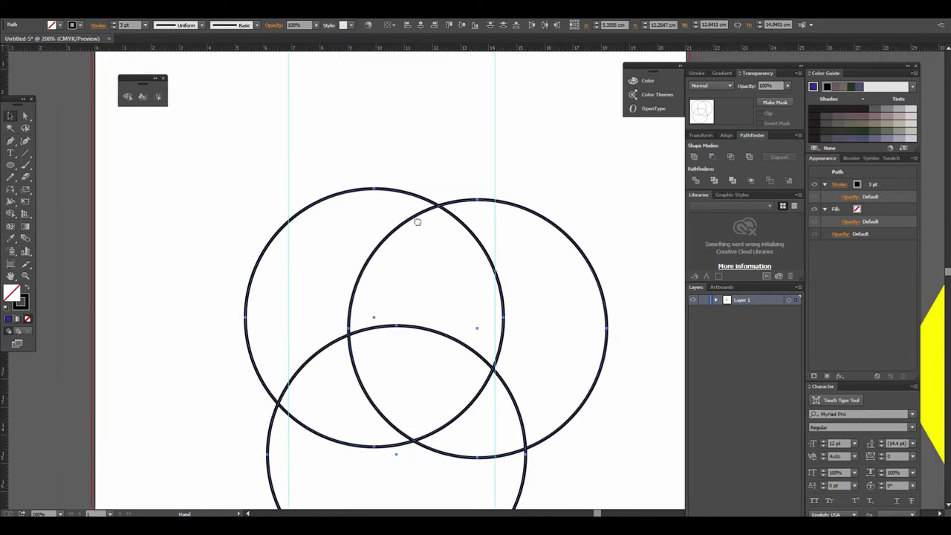
pyautogui.moveTo(439, 234); pyautogui.dragTo(305, 145)
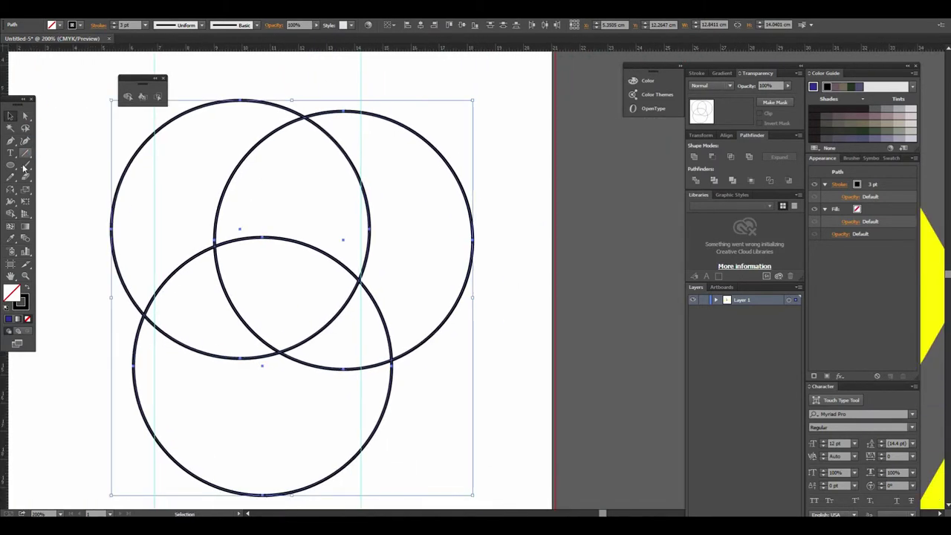
pyautogui.click(142, 97)
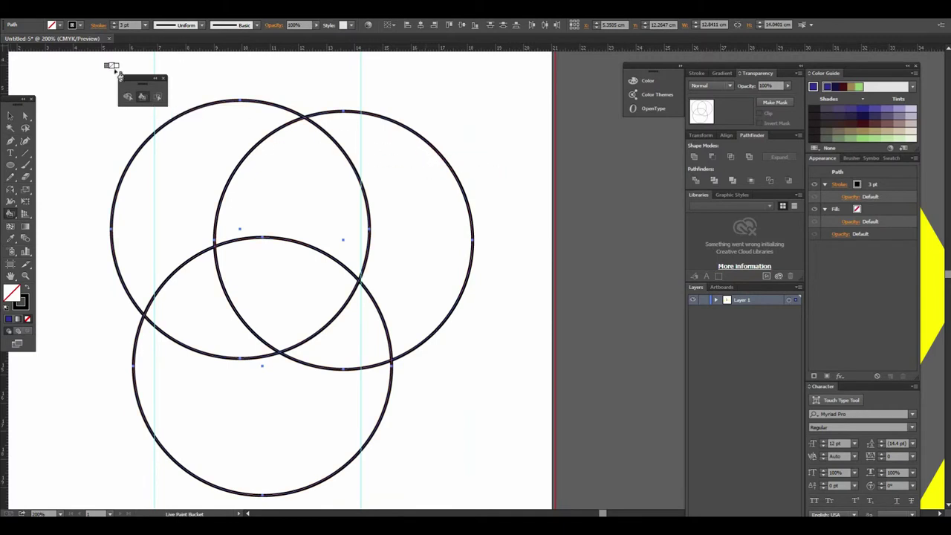
pyautogui.click(60, 26)
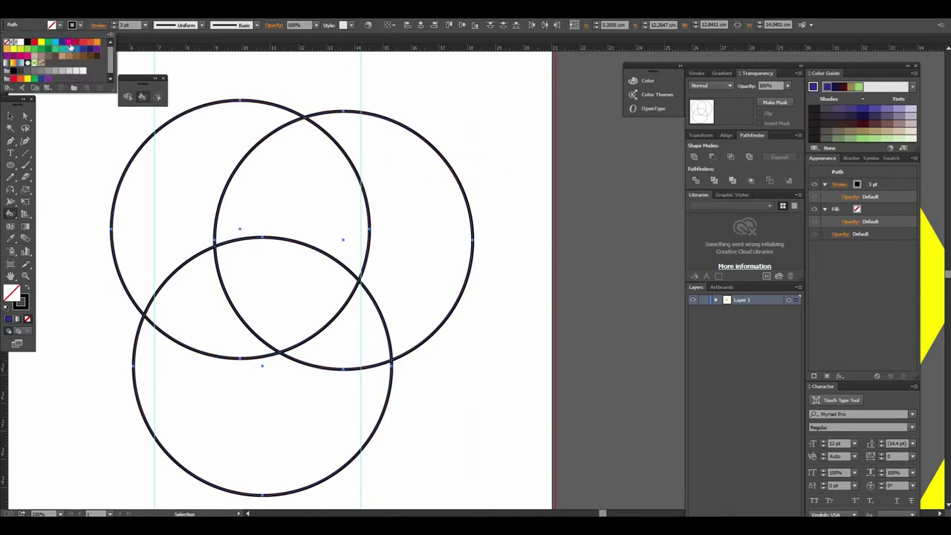
pyautogui.click(69, 43)
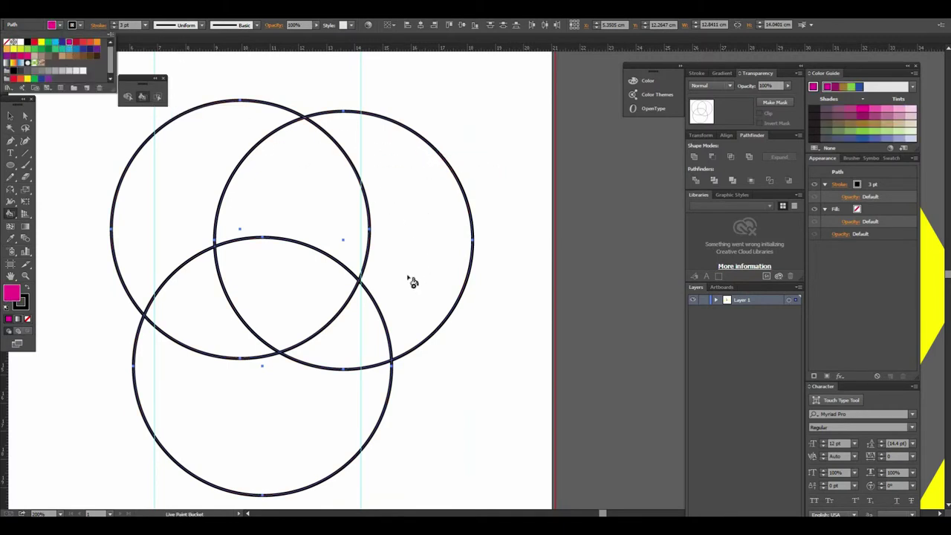
# - Paint the right circle's outer crescent magenta
pyautogui.press('Escape')
pyautogui.hotkey('ctrl', '+')
pyautogui.moveTo(386, 208); pyautogui.dragTo(402, 252)
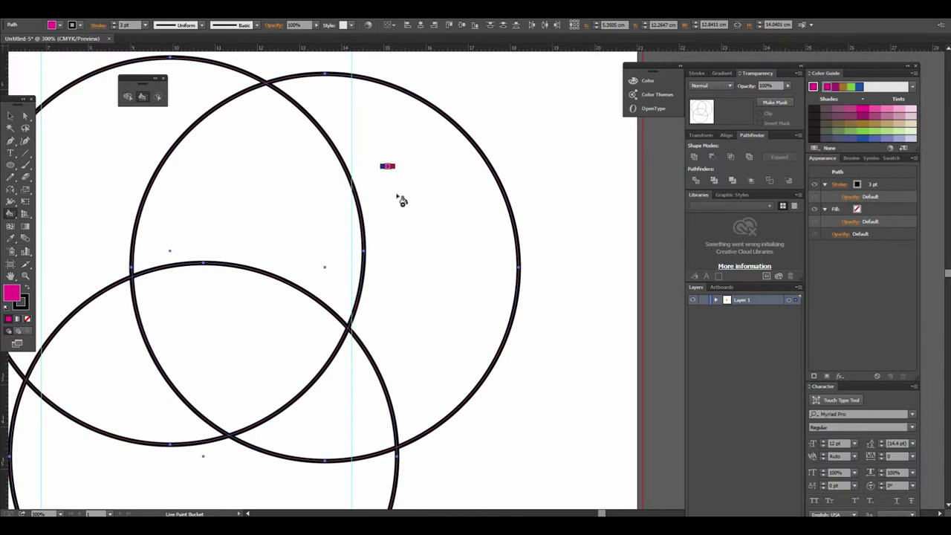
pyautogui.click(411, 254)
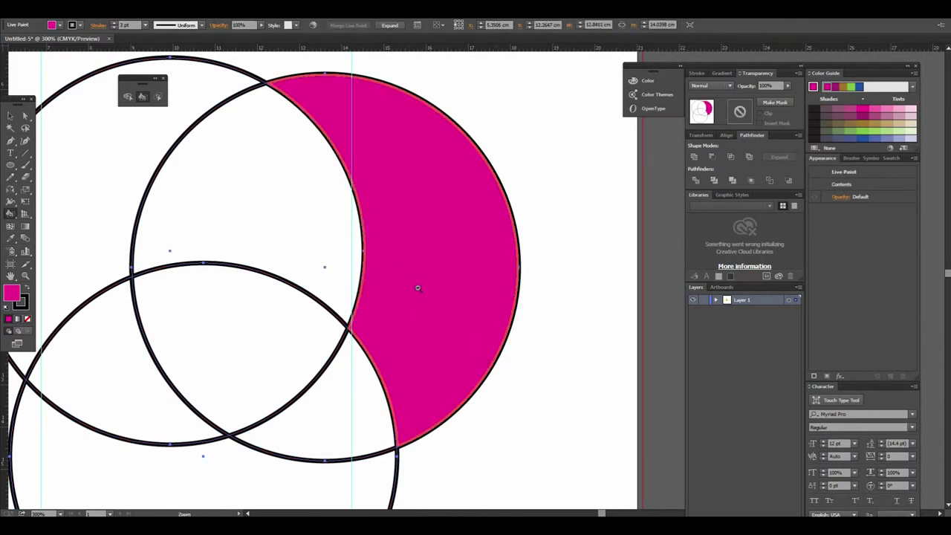
pyautogui.hotkey('ctrl', '-')
pyautogui.hotkey('ctrl', '-')
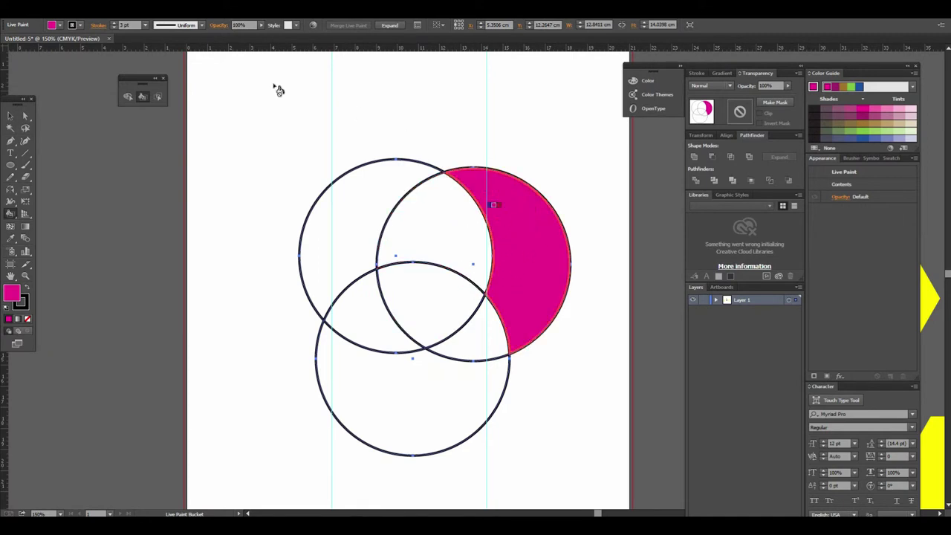
# - Paint the top overlap dark blue and the centre triple-overlap cyan
pyautogui.press('v')
pyautogui.click(60, 26)
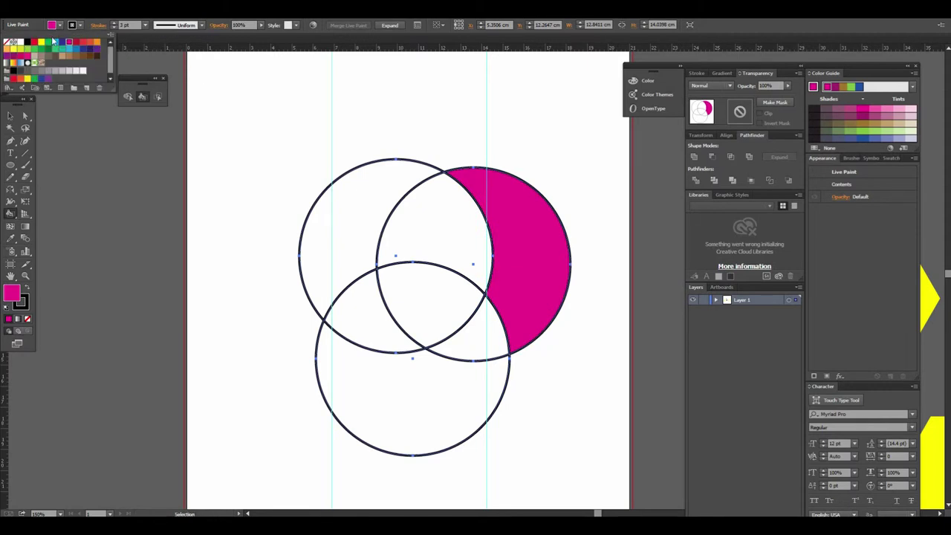
pyautogui.click(63, 44)
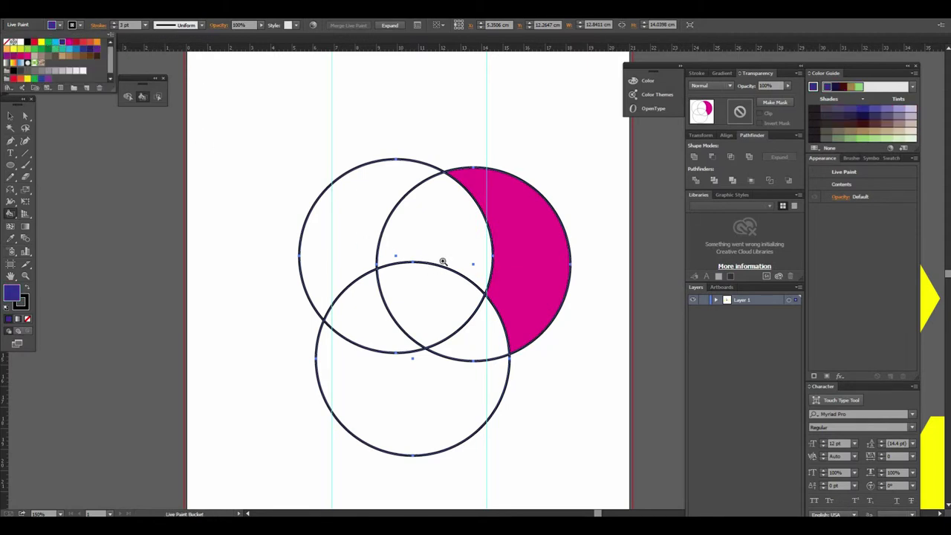
pyautogui.press('k')
pyautogui.hotkey('ctrl', '=')
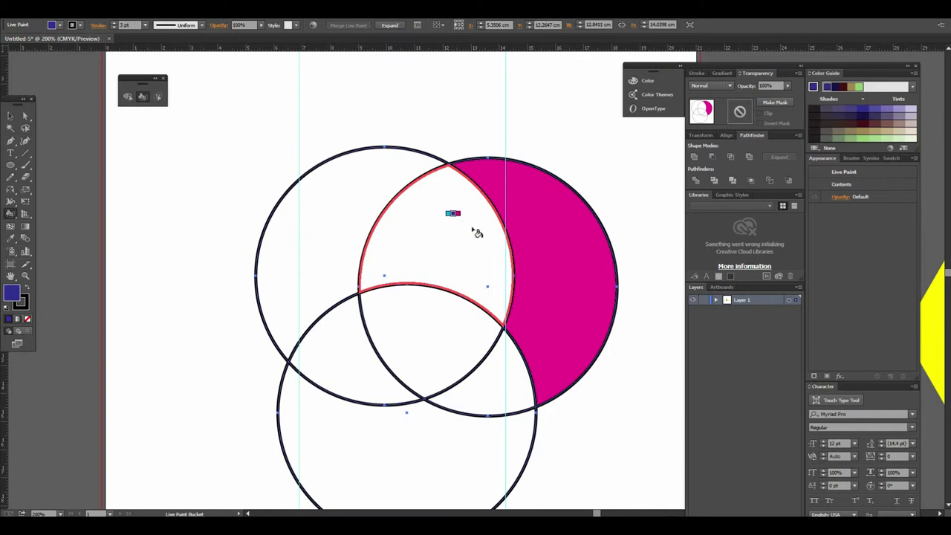
pyautogui.click(462, 248)
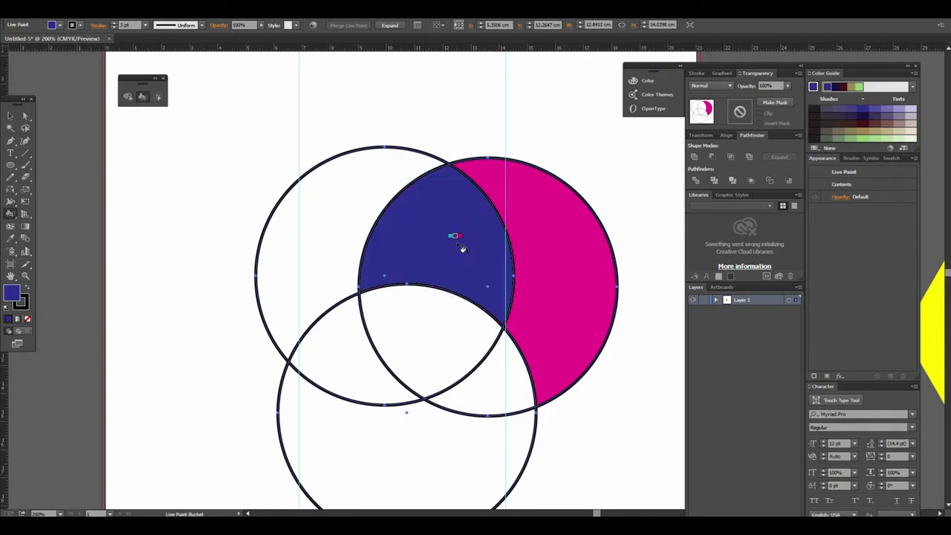
pyautogui.click(60, 27)
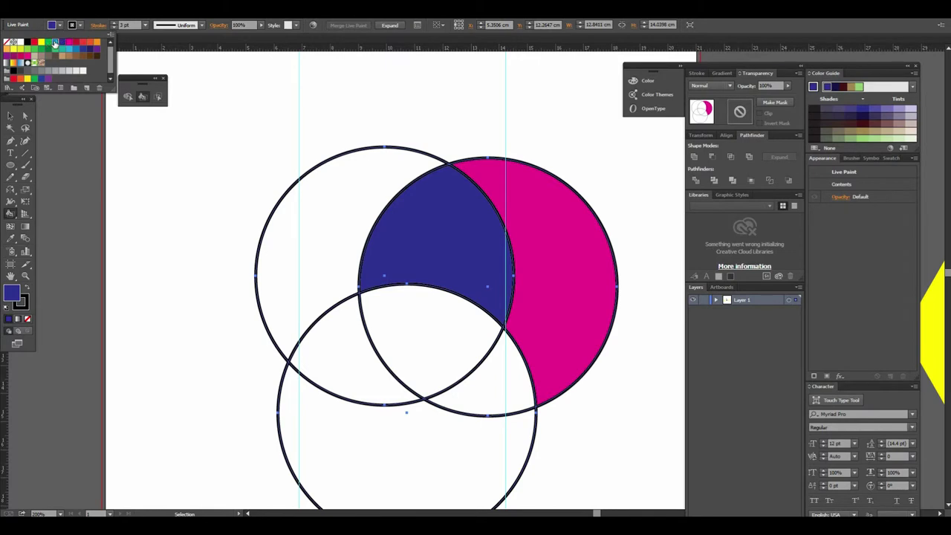
pyautogui.click(55, 43)
pyautogui.press('Escape')
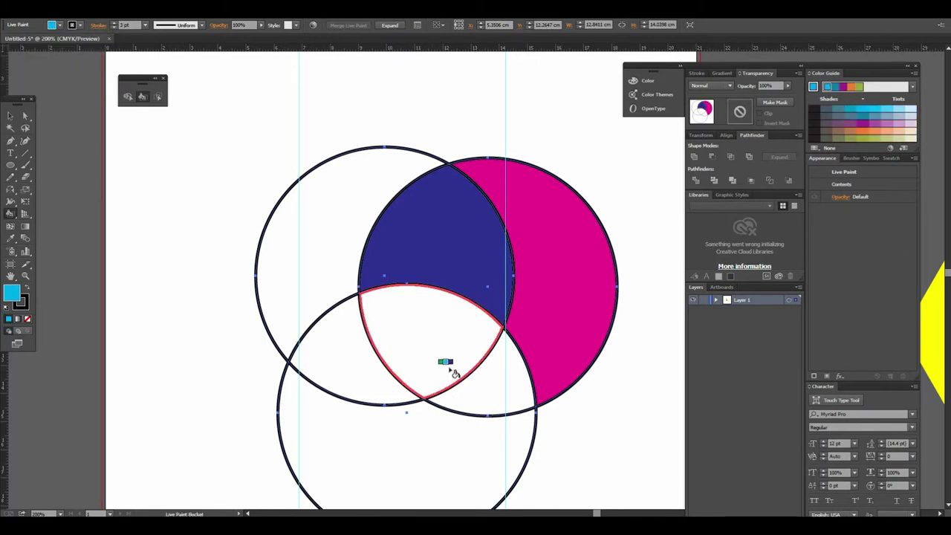
pyautogui.click(449, 372)
# - Paint the right-and-bottom overlap green and the left circle's outer region yellow
pyautogui.click(61, 26)
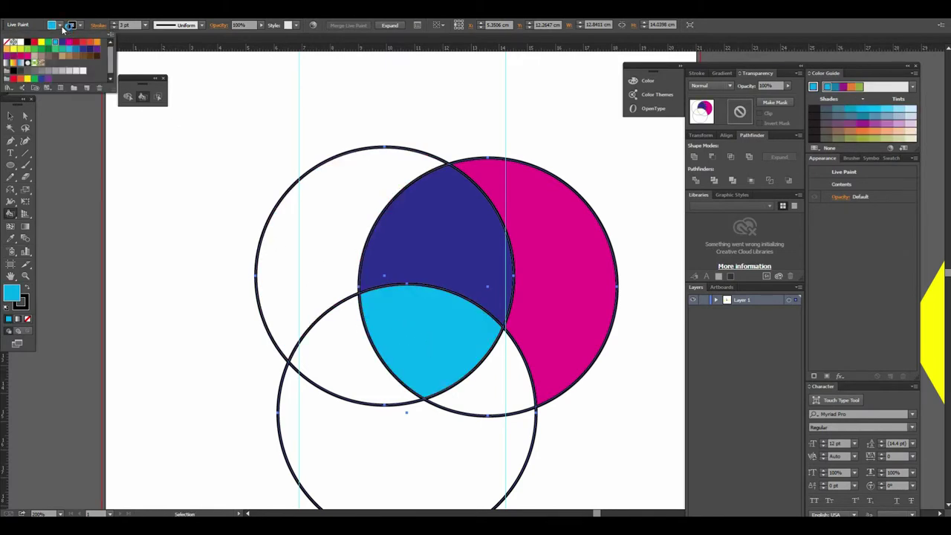
pyautogui.click(49, 46)
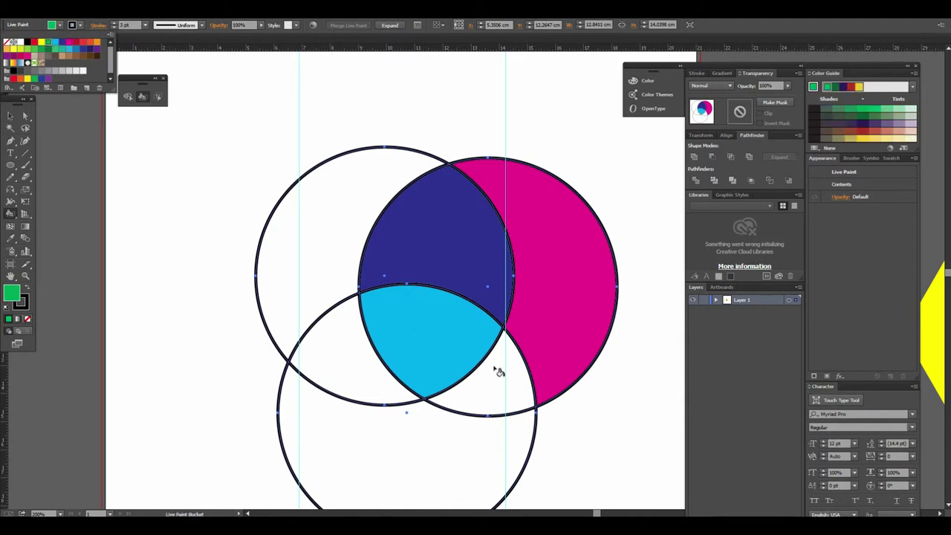
pyautogui.press('Escape')
pyautogui.click(511, 394)
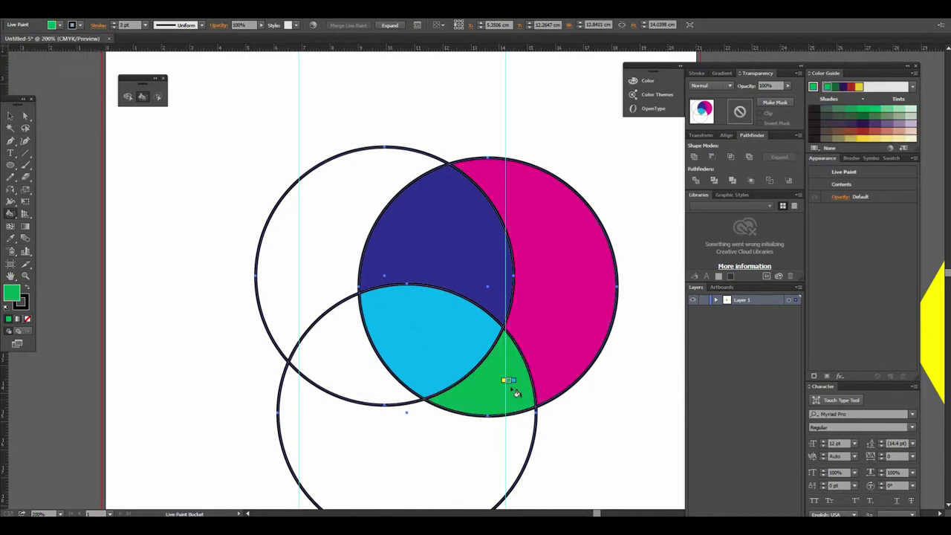
pyautogui.moveTo(467, 362); pyautogui.dragTo(454, 295)
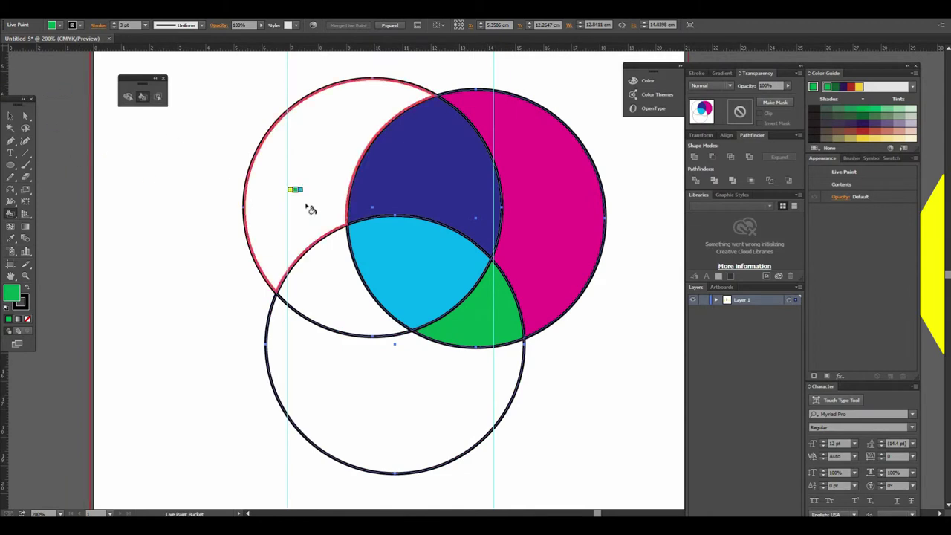
pyautogui.press('v')
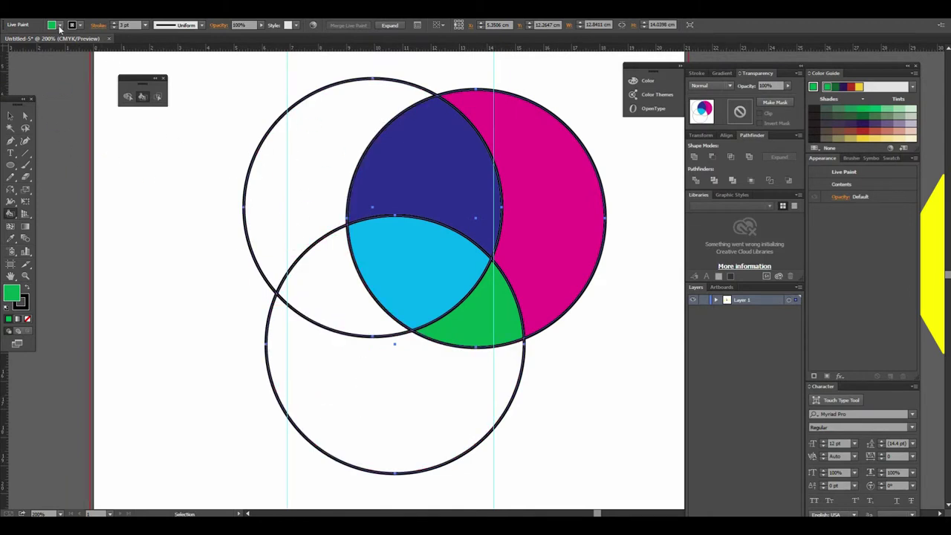
pyautogui.click(59, 27)
pyautogui.click(41, 42)
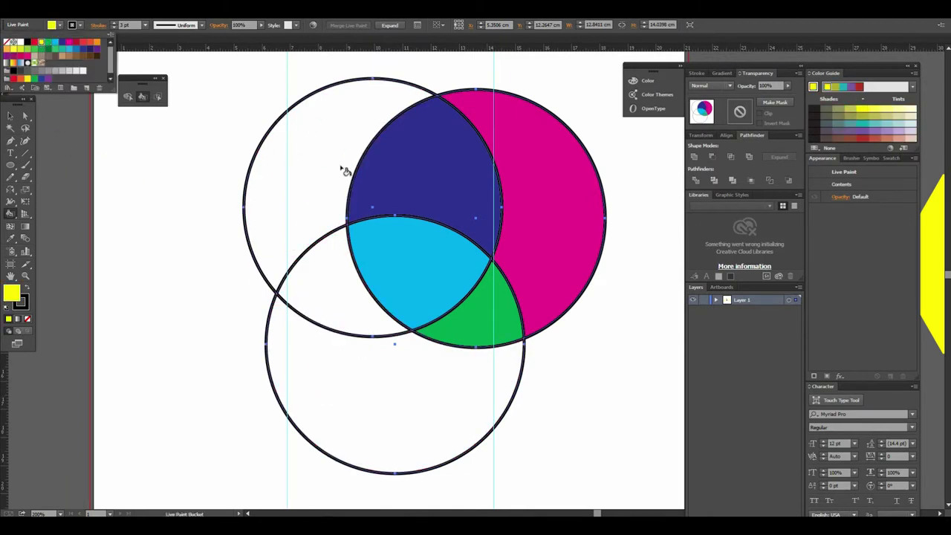
pyautogui.press('k')
pyautogui.click(331, 177)
# - Paint the left-and-bottom overlap red and the bottom circle's outer region navy
pyautogui.press('v')
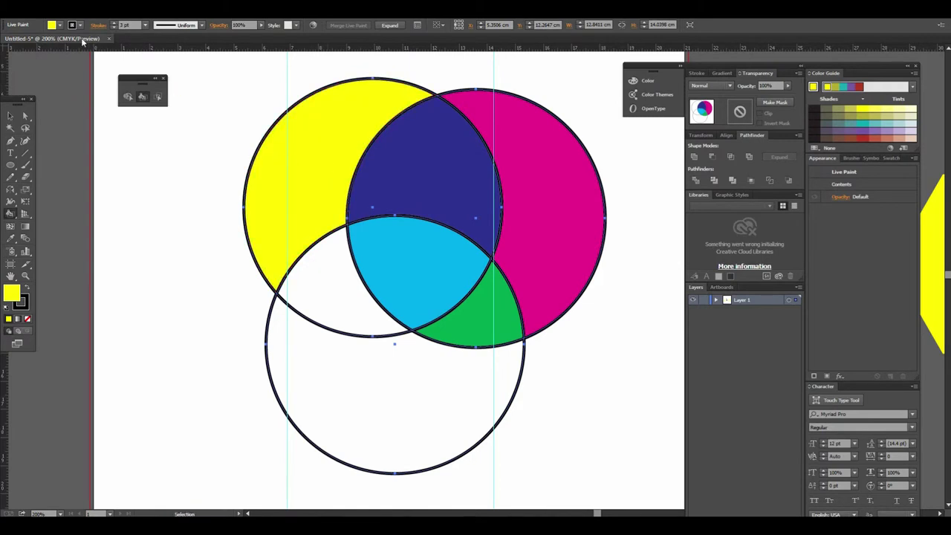
pyautogui.click(60, 26)
pyautogui.click(41, 43)
pyautogui.press('k')
pyautogui.click(348, 269)
pyautogui.press('v')
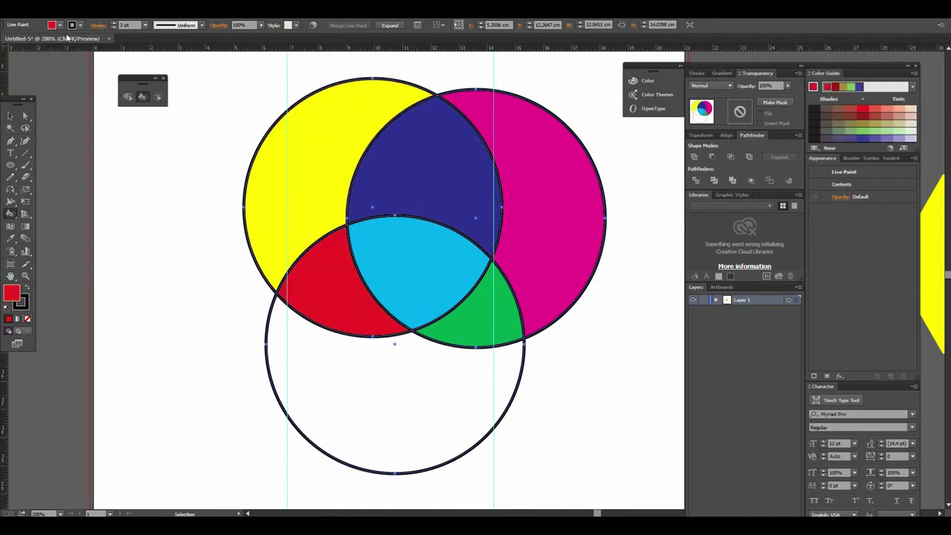
pyautogui.click(61, 27)
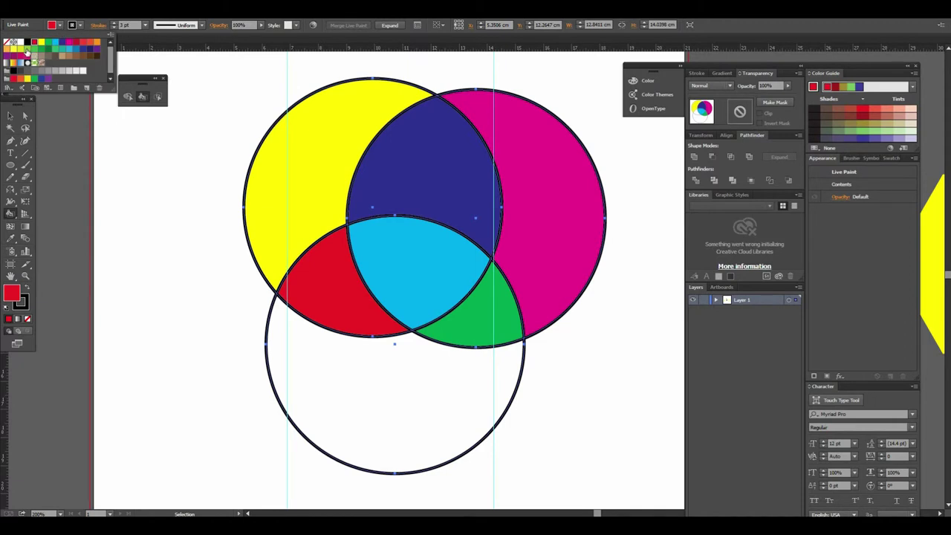
pyautogui.click(81, 49)
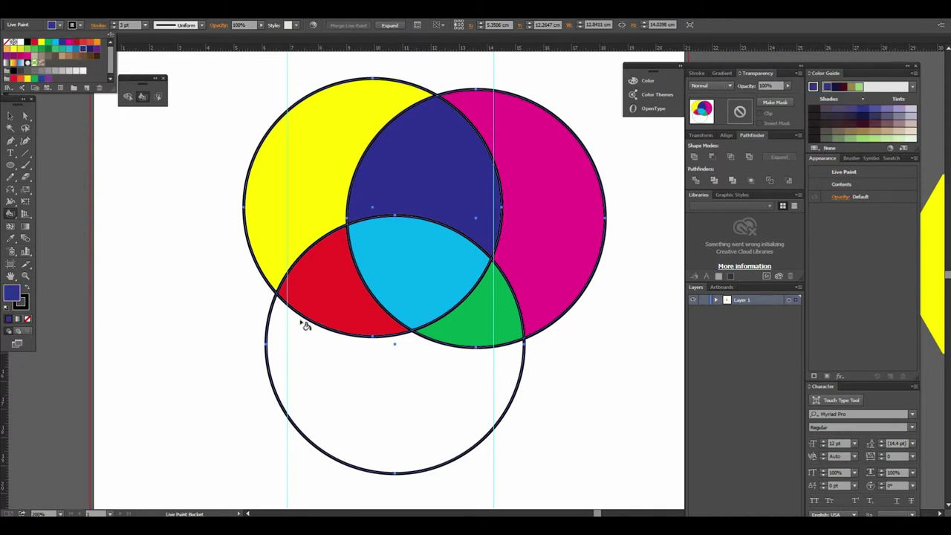
pyautogui.press('k')
pyautogui.click(414, 394)
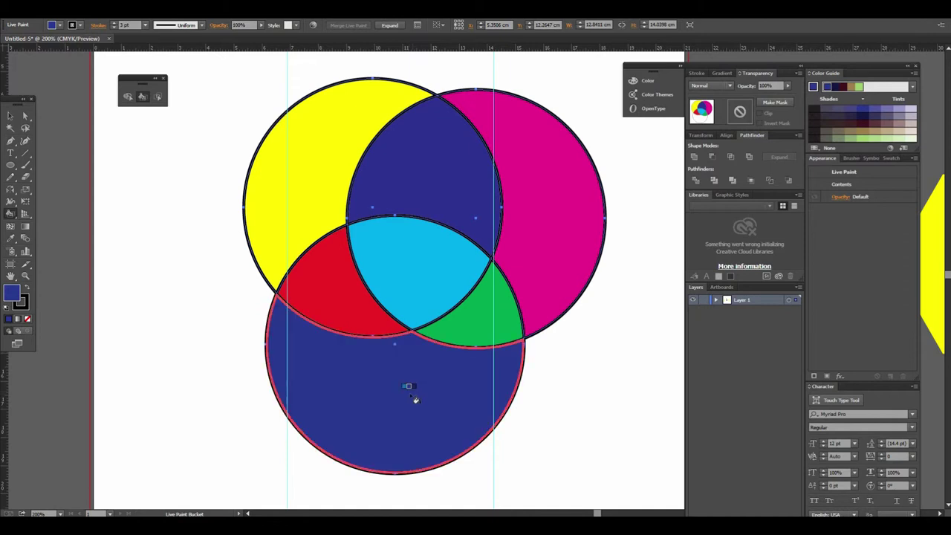
# - Return to the Selection tool, deselect, and fit the whole page in view
pyautogui.click(14, 117)
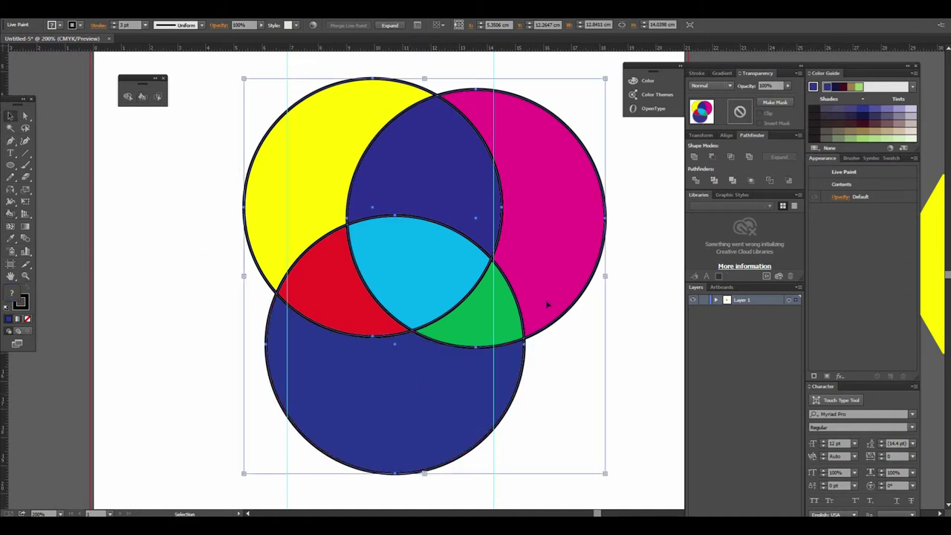
pyautogui.click(630, 349)
pyautogui.hotkey('ctrl', '1')
pyautogui.scroll(-2, 501, 274)
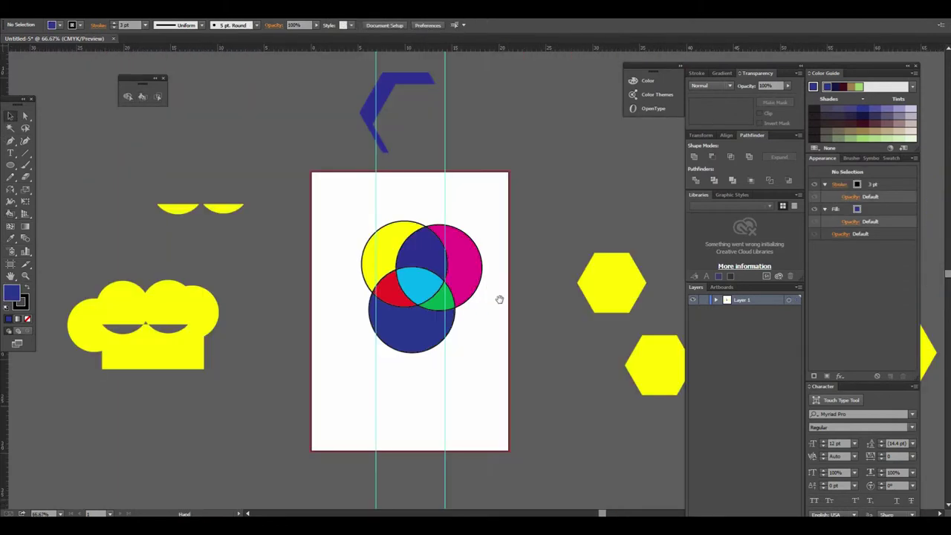
# - Move the painted Venn circle group off the artboard to the upper right
pyautogui.moveTo(499, 298); pyautogui.dragTo(373, 287)
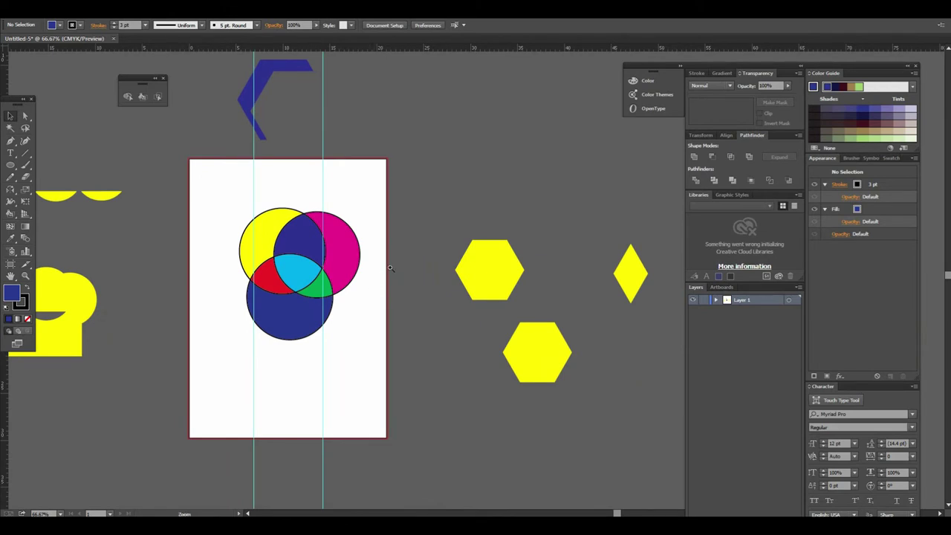
pyautogui.hotkey('ctrl', '+')
pyautogui.hotkey('ctrl', '+')
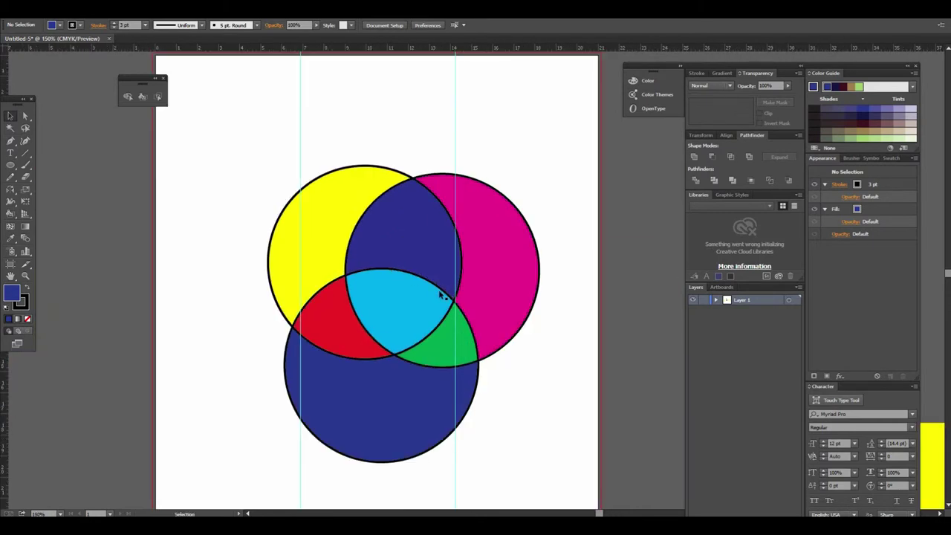
pyautogui.hotkey('ctrl', '-')
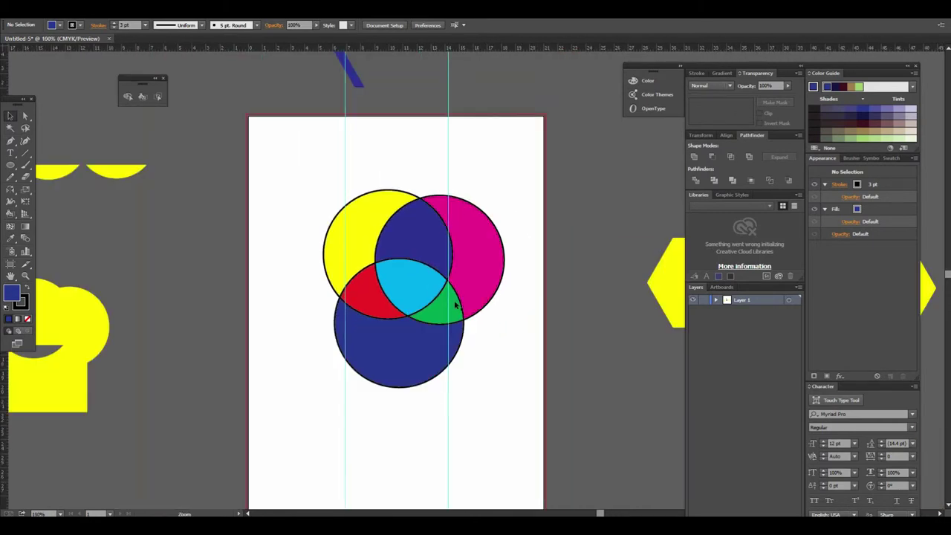
pyautogui.moveTo(332, 180); pyautogui.dragTo(532, 378)
pyautogui.hotkey('ctrl', '-')
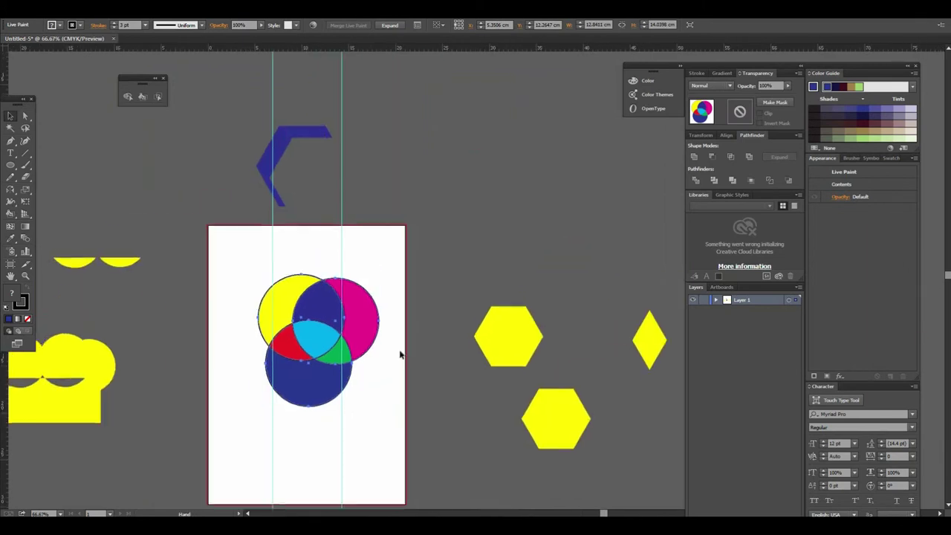
pyautogui.moveTo(254, 414); pyautogui.dragTo(443, 284)
# - Draw a new circle with the Ellipse tool and nudge it up and left
pyautogui.click(11, 167)
pyautogui.moveTo(237, 253); pyautogui.dragTo(402, 419)
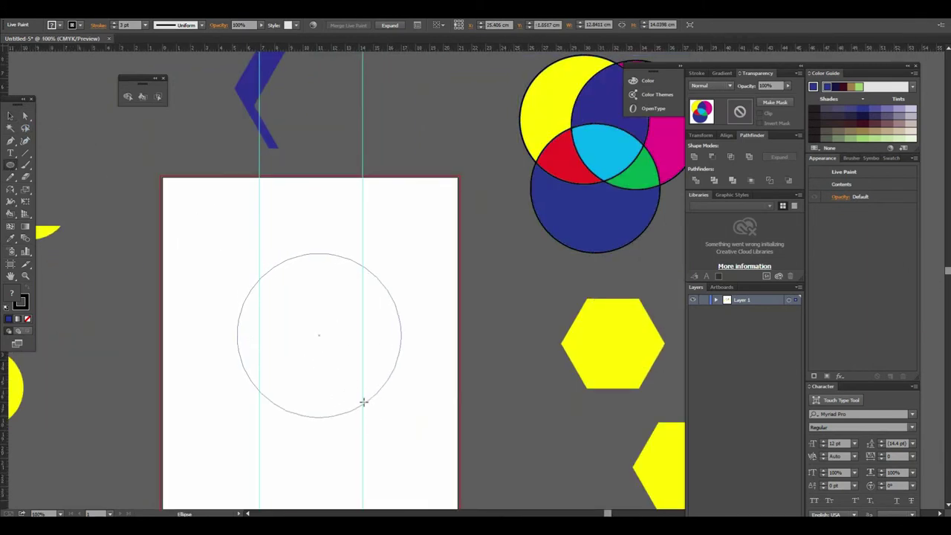
pyautogui.click(11, 116)
pyautogui.moveTo(327, 342); pyautogui.dragTo(274, 330)
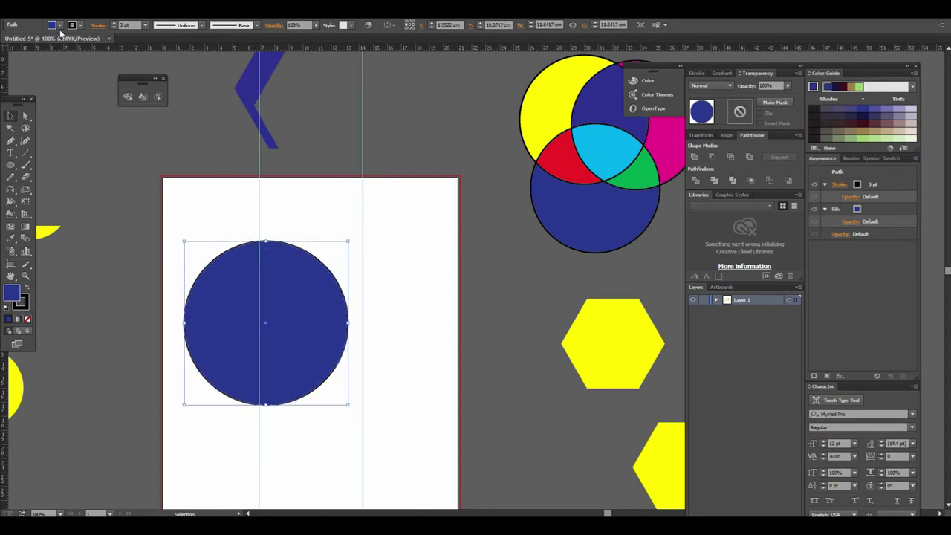
# - Set the circle's fill to None and Alt-drag an overlapping copy
pyautogui.click(59, 26)
pyautogui.press('Escape')
pyautogui.hotkey('ctrl', '=')
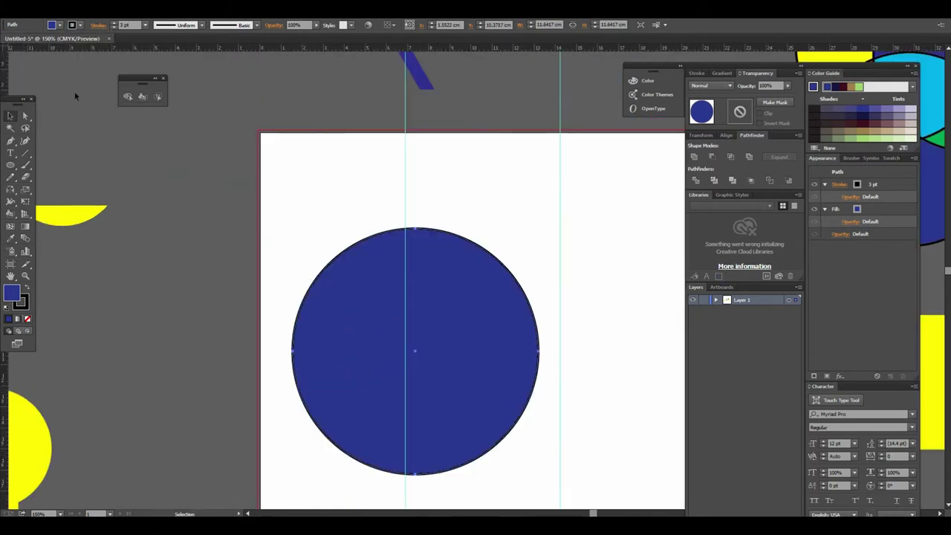
pyautogui.click(59, 26)
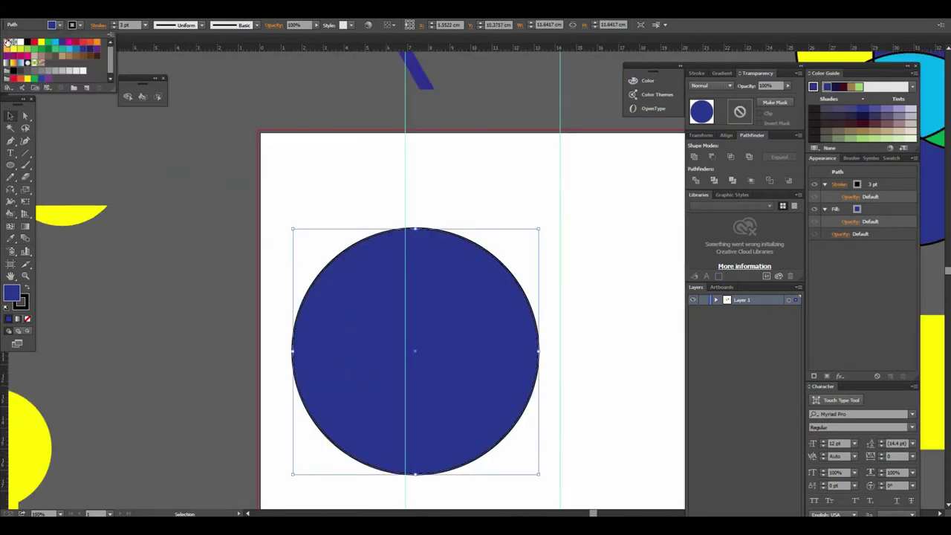
pyautogui.click(7, 43)
pyautogui.hotkey('ctrl', '=')
pyautogui.moveTo(385, 305)
pyautogui.mouseDown()
pyautogui.moveTo(526, 338)
pyautogui.moveTo(408, 442)
pyautogui.mouseUp()
pyautogui.scroll(-2, 443, 333)
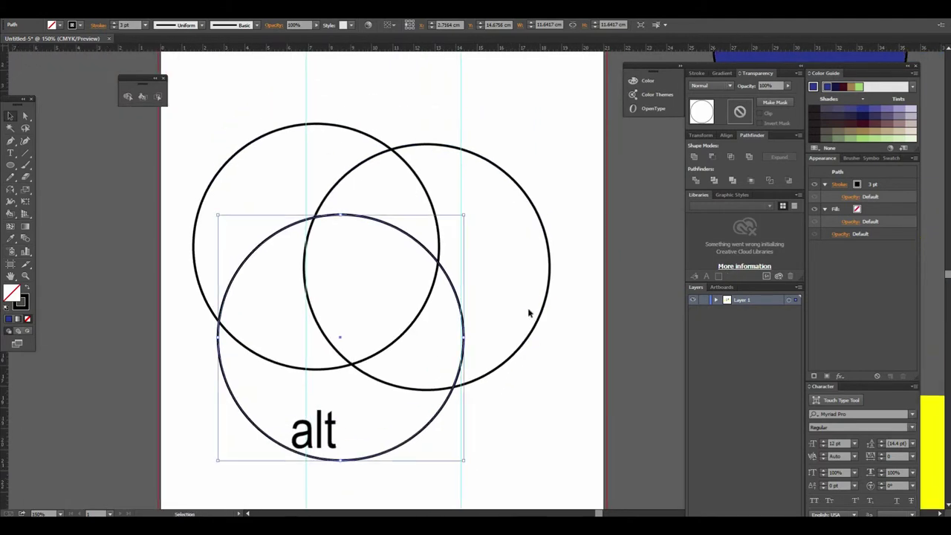
# - Try a magenta fill on the right-hand circle, then undo it
pyautogui.click(549, 250)
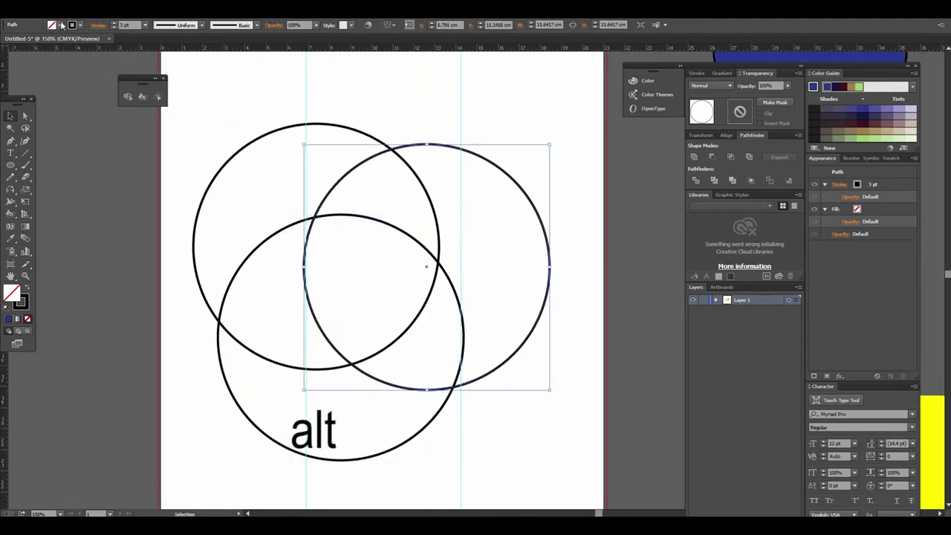
pyautogui.click(61, 25)
pyautogui.click(68, 43)
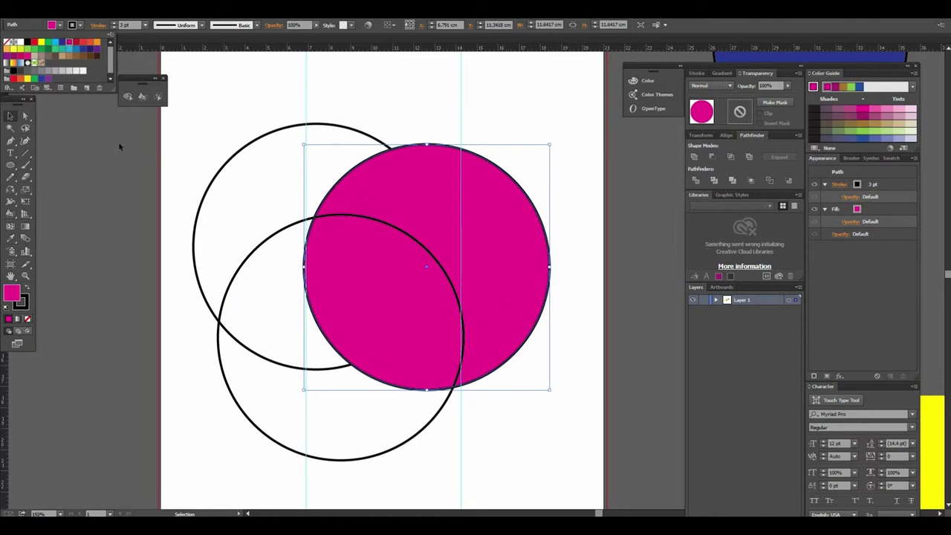
pyautogui.click(6, 116)
pyautogui.scroll(2, 554, 238)
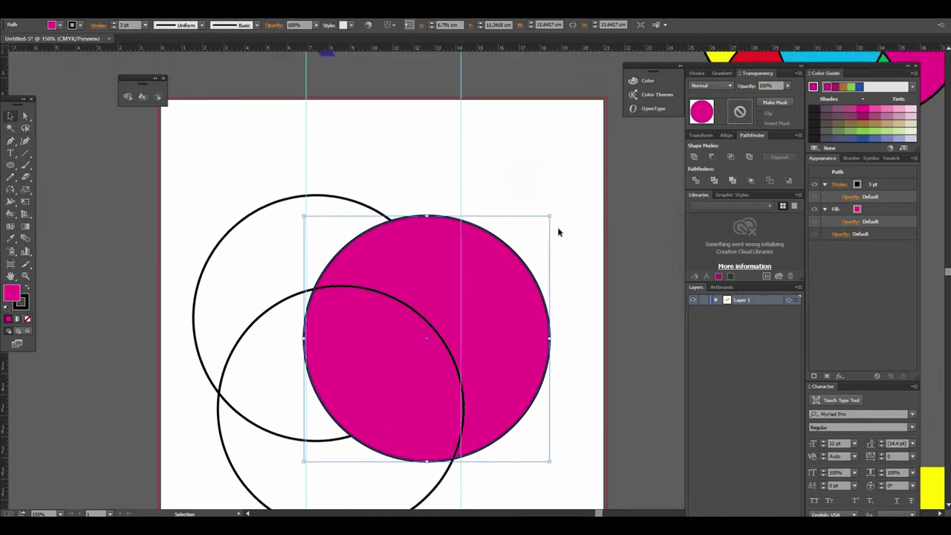
pyautogui.scroll(4, 558, 232)
pyautogui.scroll(-2, 454, 334)
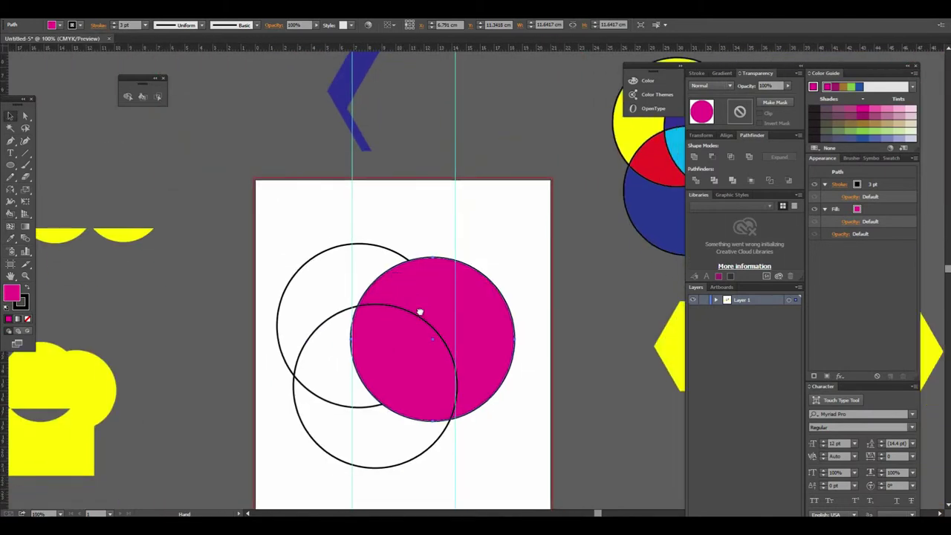
pyautogui.press('a')
# - Marquee-select the three outlined circles and delete them
pyautogui.press('/')
pyautogui.press('v')
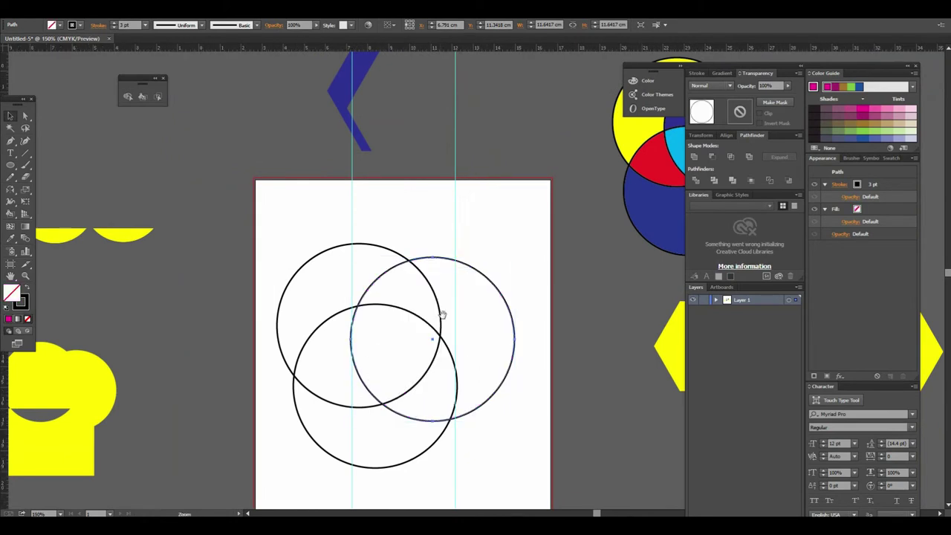
pyautogui.hotkey('ctrl', '=')
pyautogui.moveTo(243, 114); pyautogui.dragTo(517, 409)
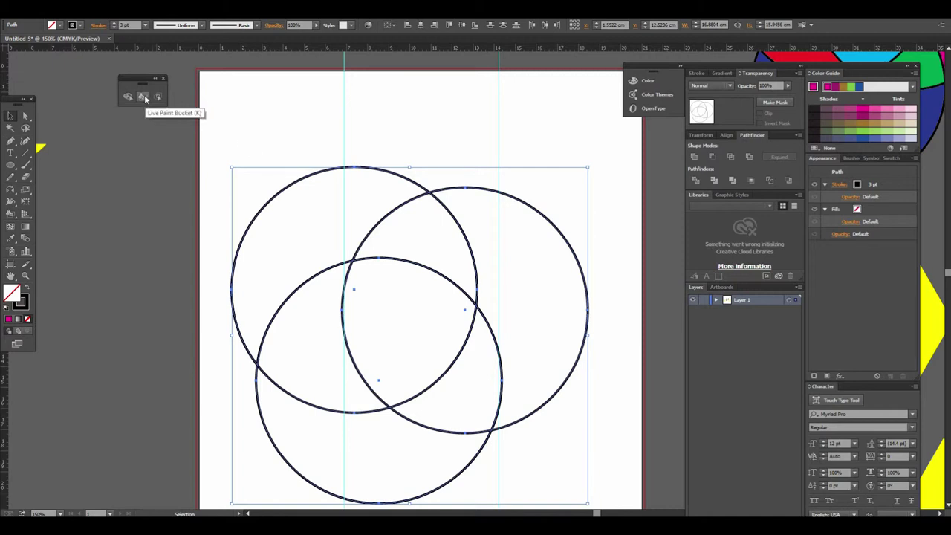
pyautogui.click(478, 299)
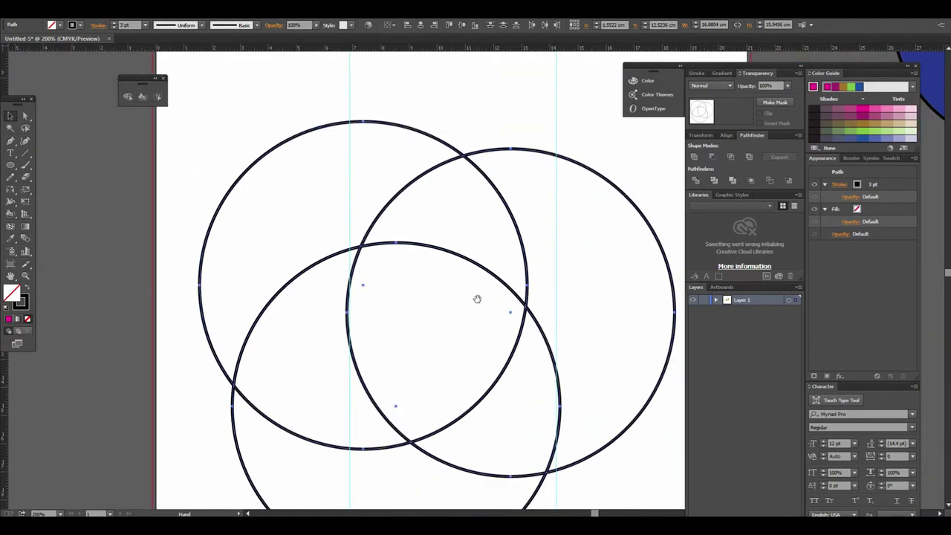
pyautogui.hotkey('ctrl', '-')
pyautogui.hotkey('ctrl', '-')
pyautogui.hotkey('ctrl', '-')
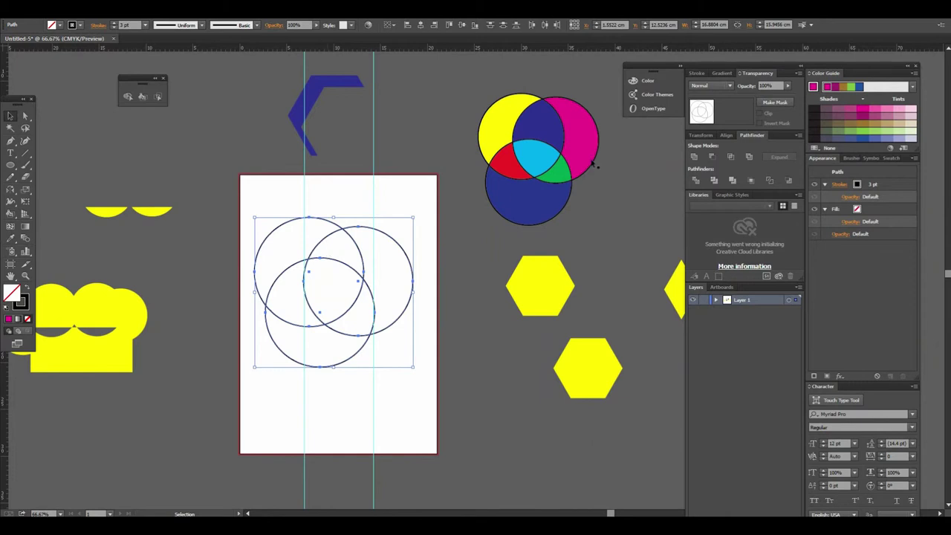
pyautogui.press('Delete')
pyautogui.click(10, 167)
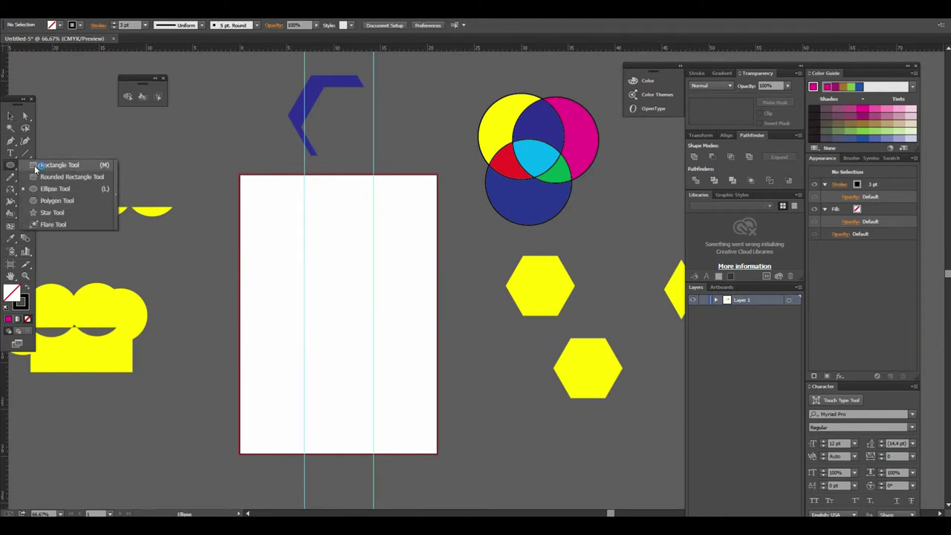
# - Draw a square on the artboard with the Rectangle tool
pyautogui.click(36, 168)
pyautogui.moveTo(292, 236); pyautogui.dragTo(362, 305)
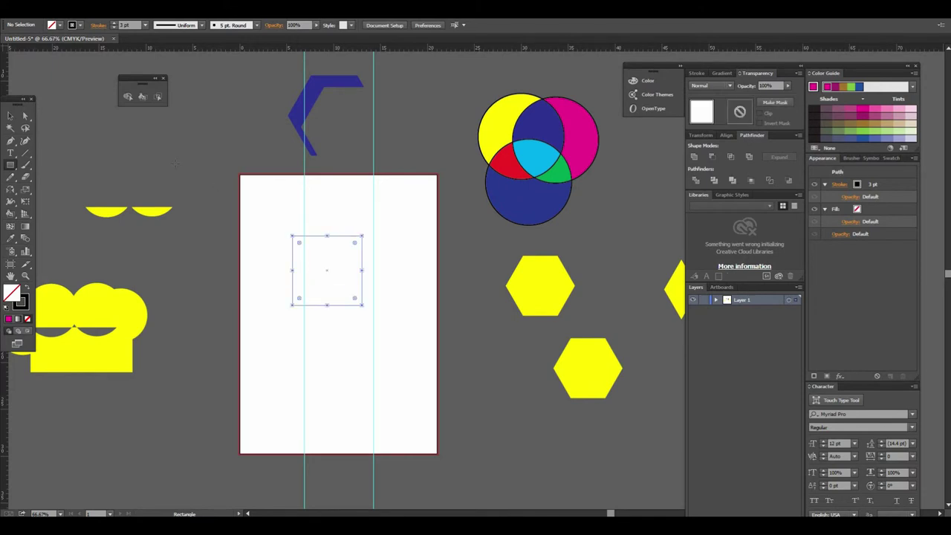
pyautogui.click(420, 274)
pyautogui.click(399, 261)
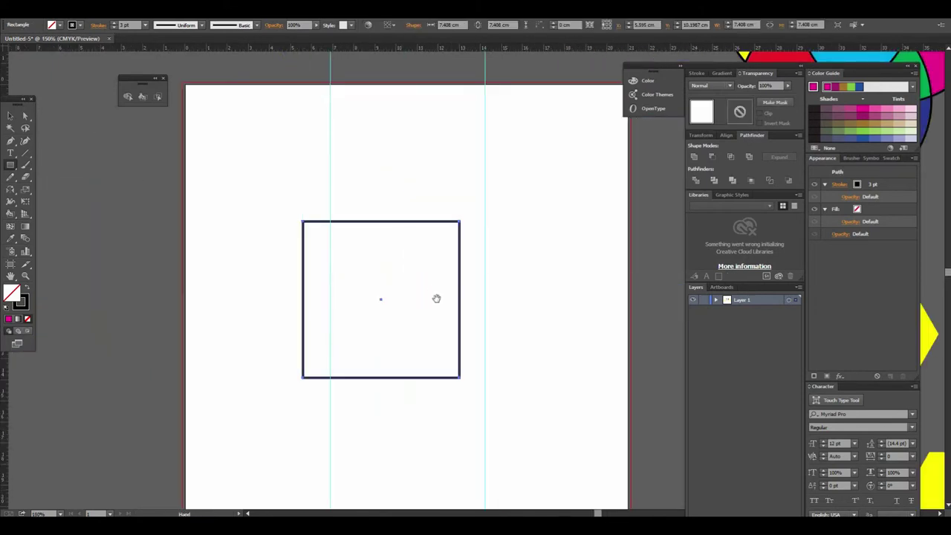
pyautogui.click(384, 263)
# - Alt-drag two copies offset down and right, then select all three squares
pyautogui.press('v')
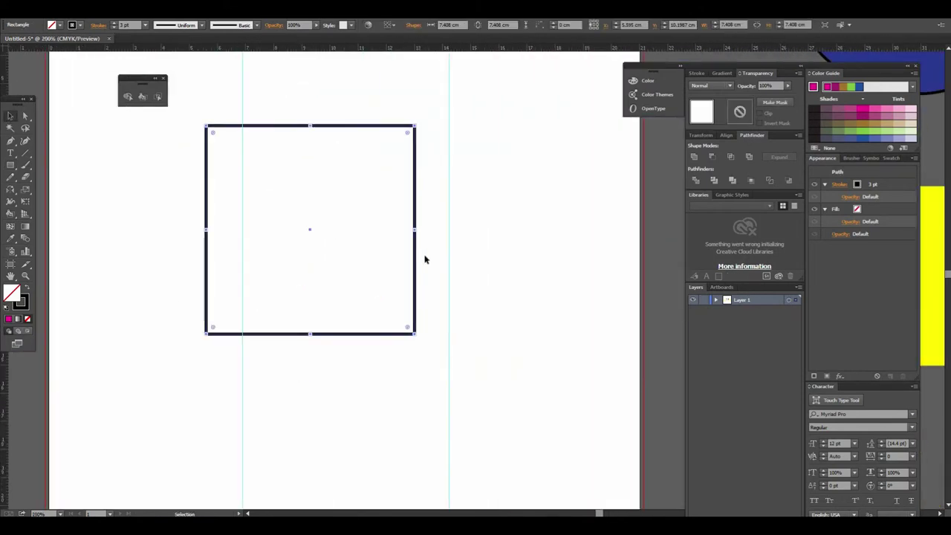
pyautogui.moveTo(415, 273)
pyautogui.mouseDown()
pyautogui.moveTo(446, 365)
pyautogui.moveTo(455, 365)
pyautogui.mouseUp()
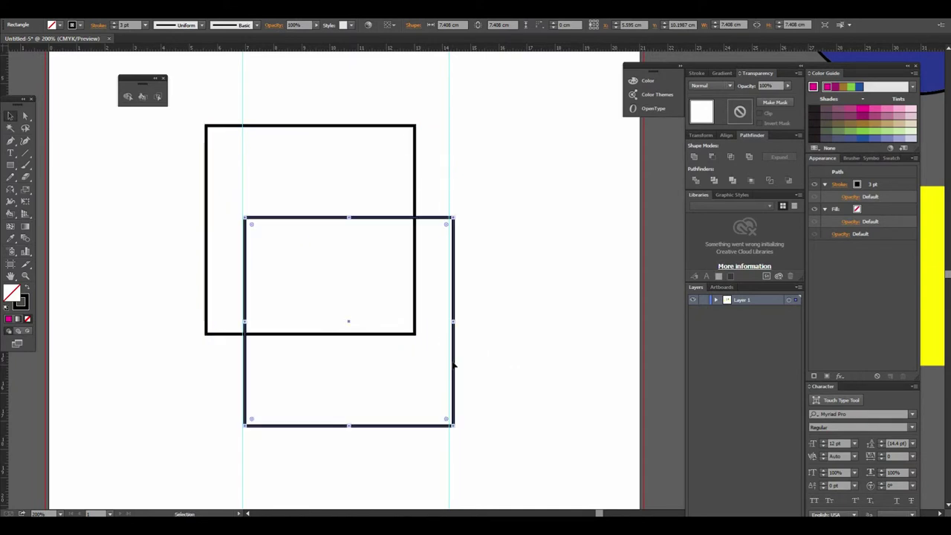
pyautogui.hotkey('ctrl', '-')
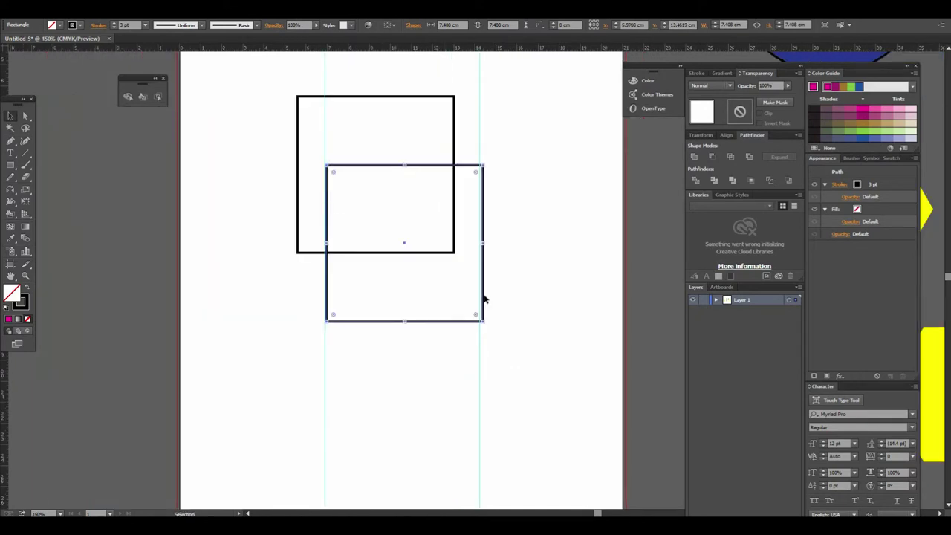
pyautogui.moveTo(485, 299); pyautogui.dragTo(504, 412)
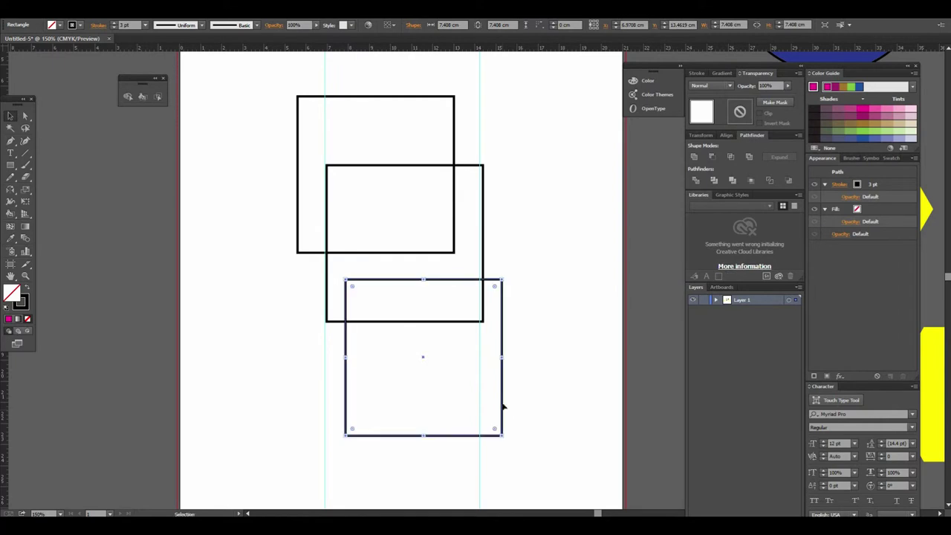
pyautogui.moveTo(436, 320); pyautogui.dragTo(417, 292)
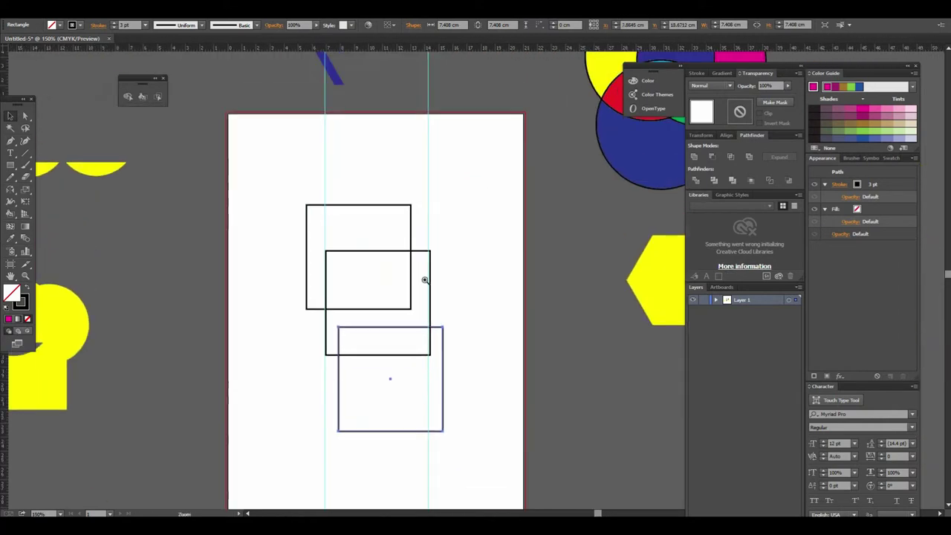
pyautogui.hotkey('ctrl', 'a')
pyautogui.hotkey('ctrl', '+')
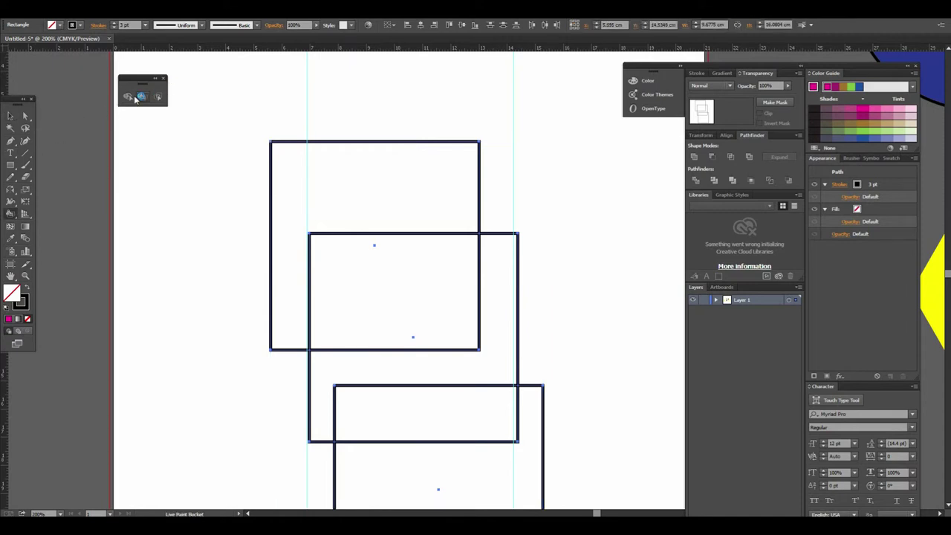
# - Live-paint the top square's outer area beige and the overlapping region teal
pyautogui.hotkey('ctrl', '+')
pyautogui.click(52, 25)
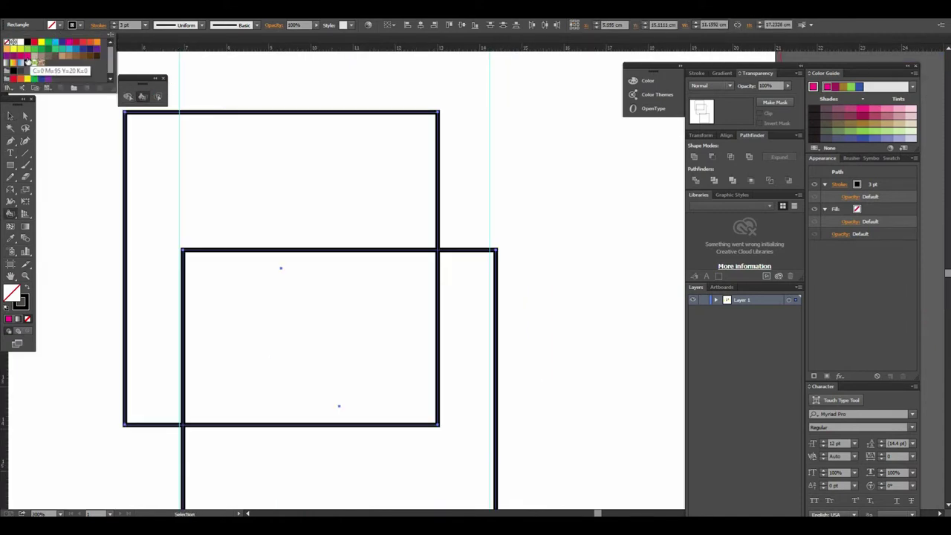
pyautogui.click(33, 58)
pyautogui.press('k')
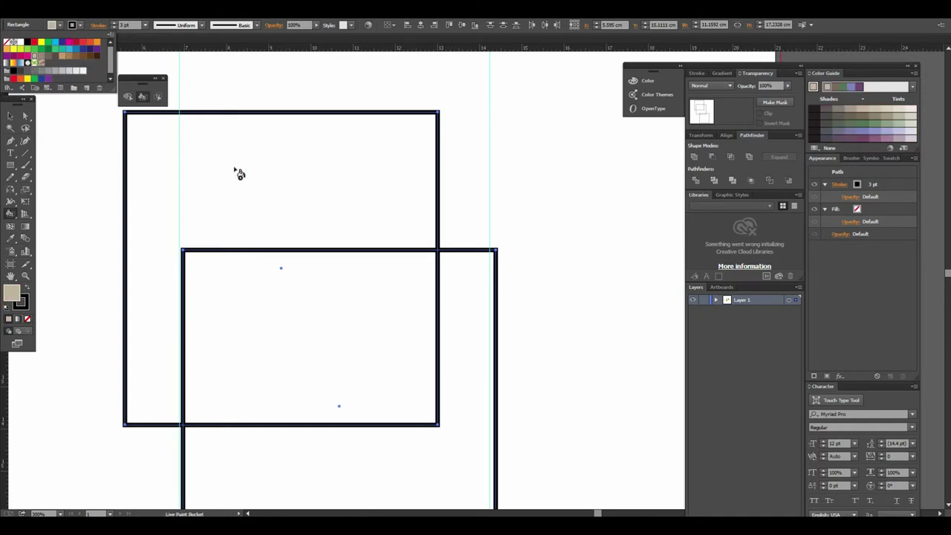
pyautogui.click(253, 182)
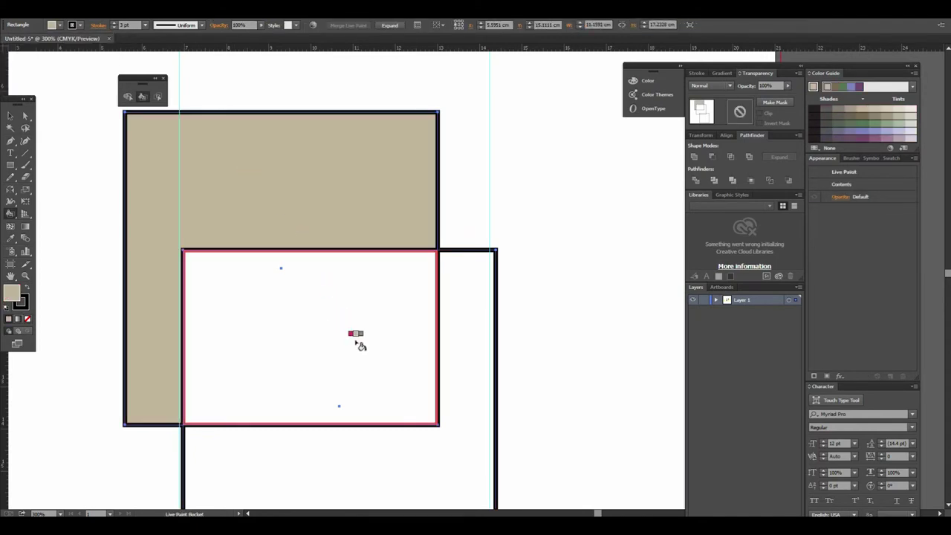
pyautogui.scroll(-3, 289, 255)
pyautogui.click(59, 25)
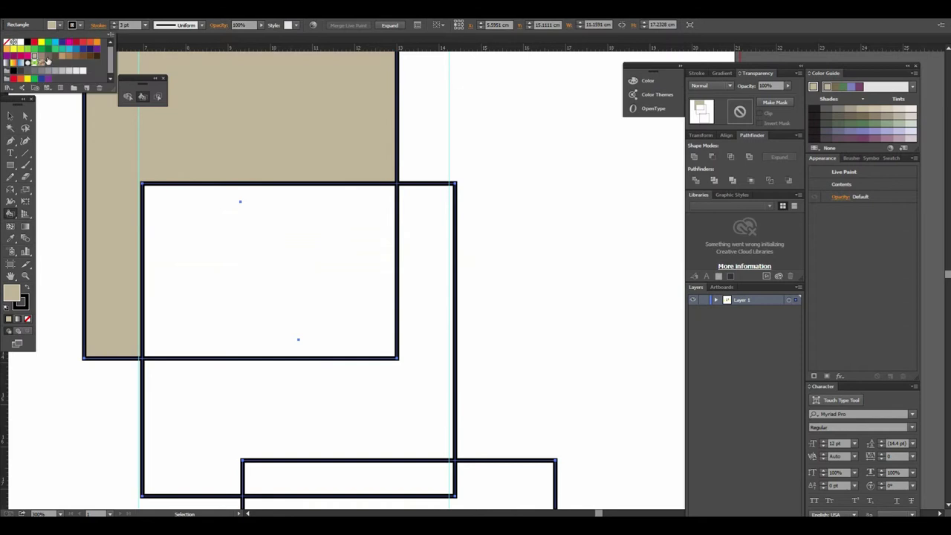
pyautogui.click(63, 52)
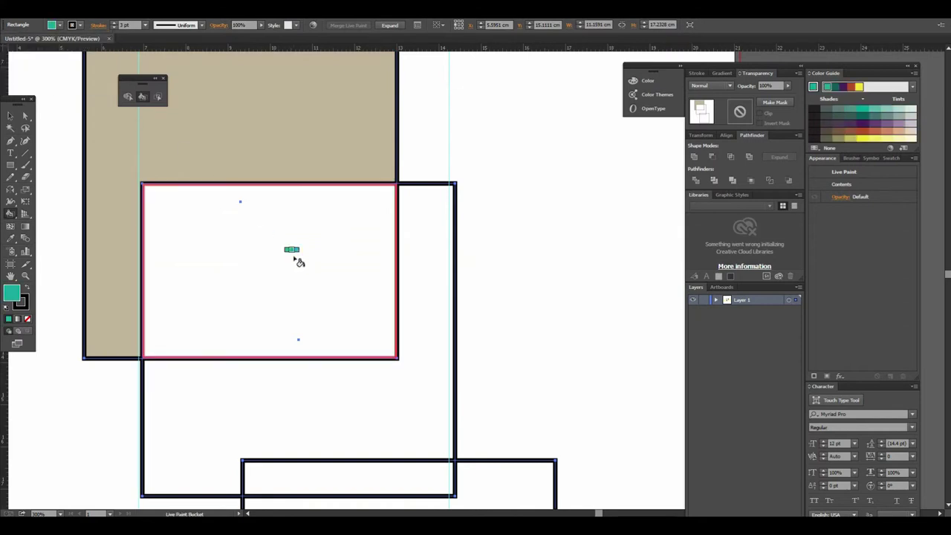
pyautogui.click(295, 258)
pyautogui.moveTo(308, 293); pyautogui.dragTo(295, 189)
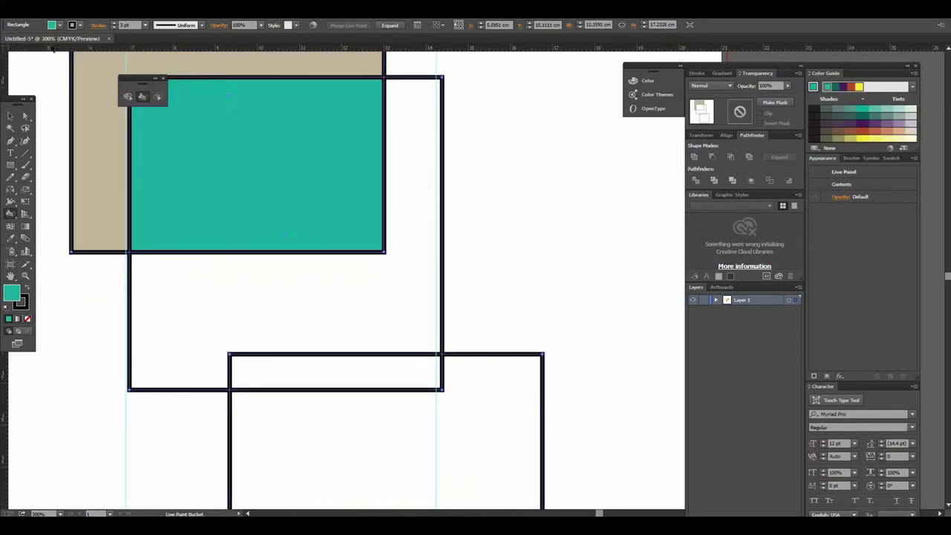
# - Paint the L-shaped overlap green and the narrow strip blue
pyautogui.click(59, 25)
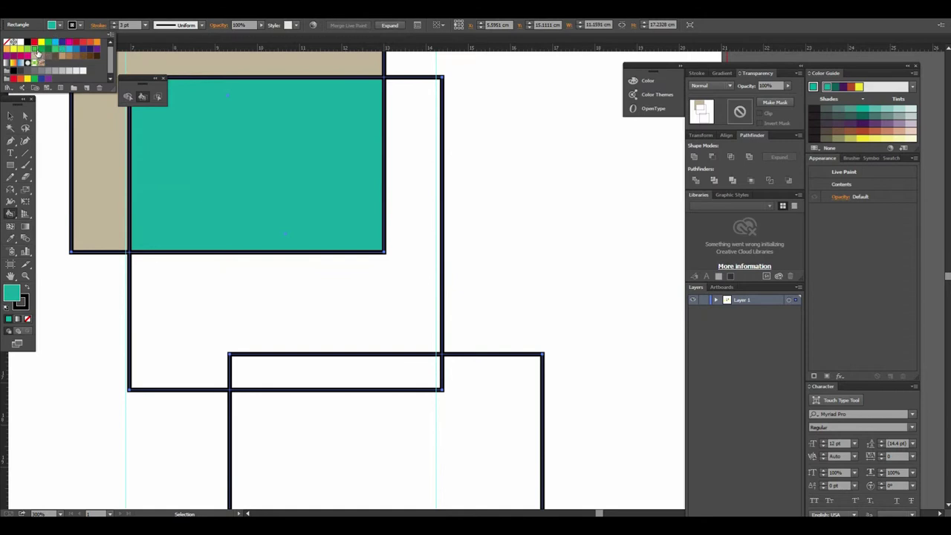
pyautogui.click(37, 52)
pyautogui.click(352, 315)
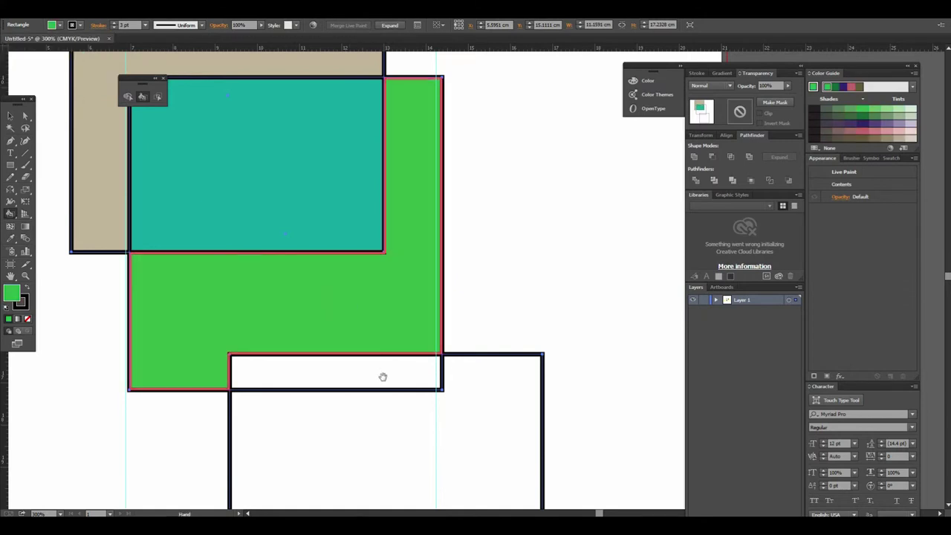
pyautogui.moveTo(384, 377); pyautogui.dragTo(370, 268)
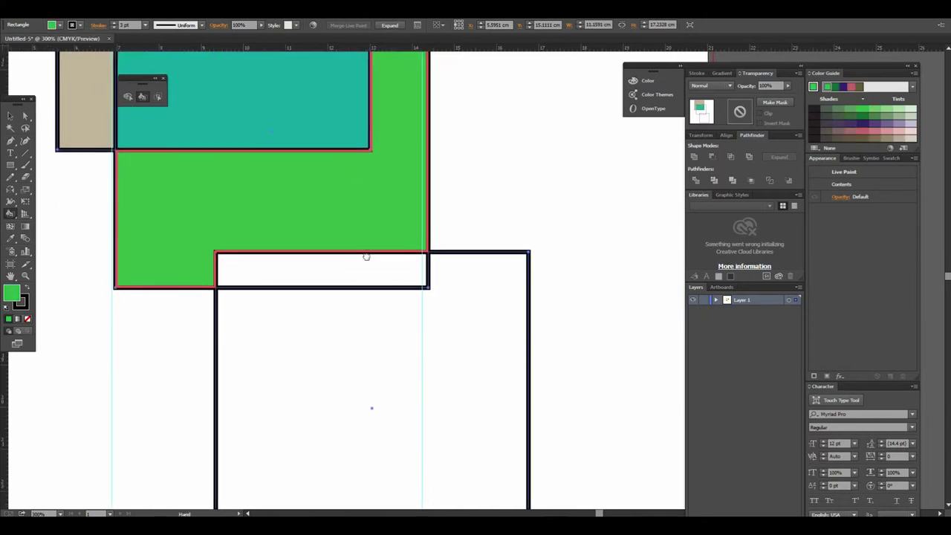
pyautogui.click(60, 25)
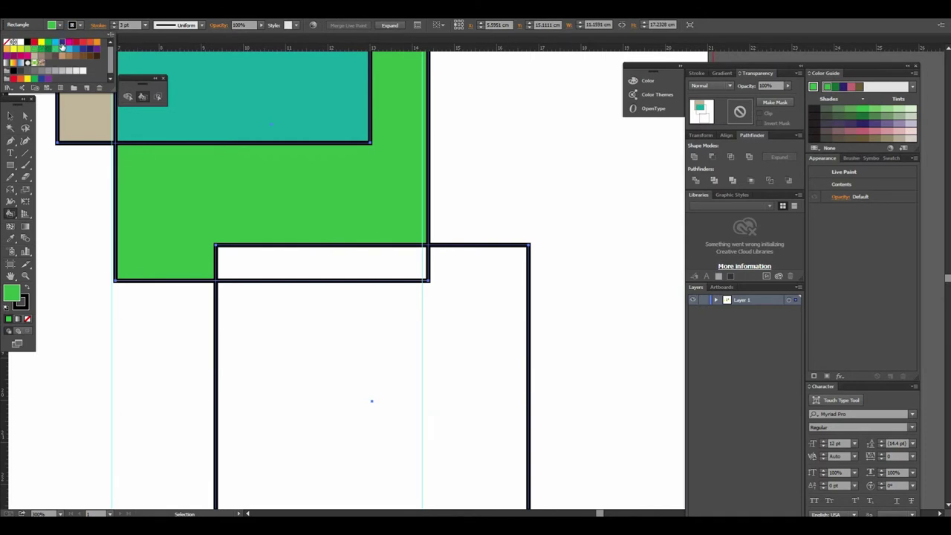
pyautogui.click(63, 46)
pyautogui.click(382, 275)
pyautogui.click(384, 274)
pyautogui.moveTo(382, 303); pyautogui.dragTo(344, 146)
# - Fill the large bottom square orange, deselect, and zoom out to the whole artboard
pyautogui.click(60, 26)
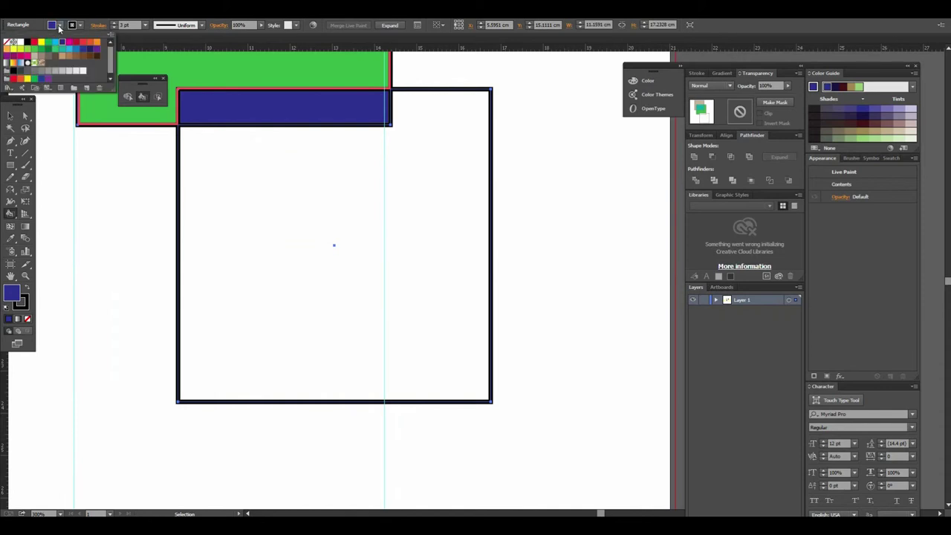
pyautogui.click(9, 49)
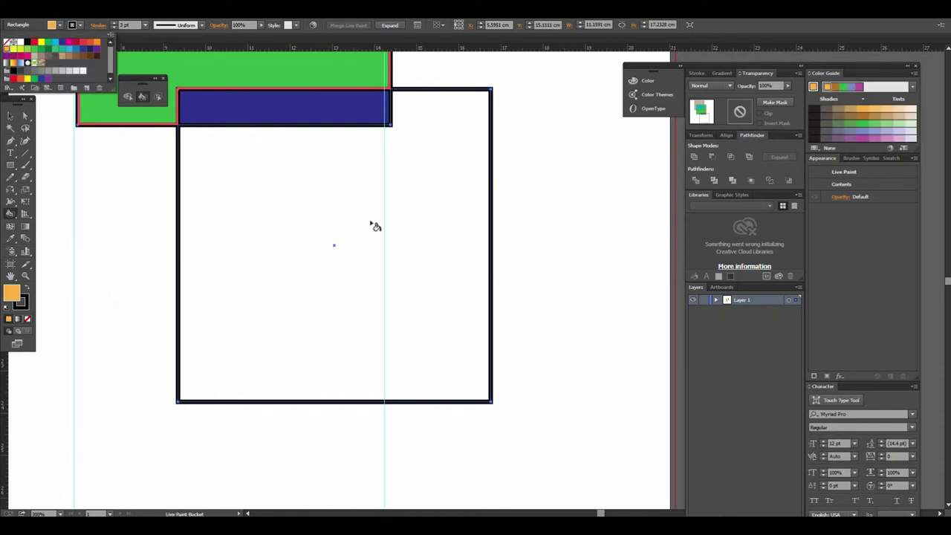
pyautogui.click(423, 259)
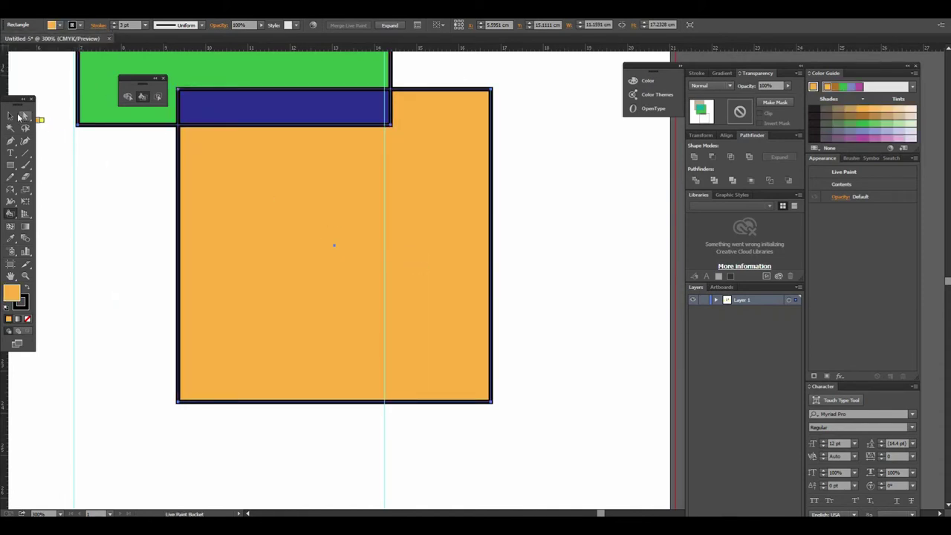
pyautogui.click(10, 115)
pyautogui.click(582, 301)
pyautogui.keyDown('alt'); pyautogui.click(498, 273); pyautogui.keyUp('alt')
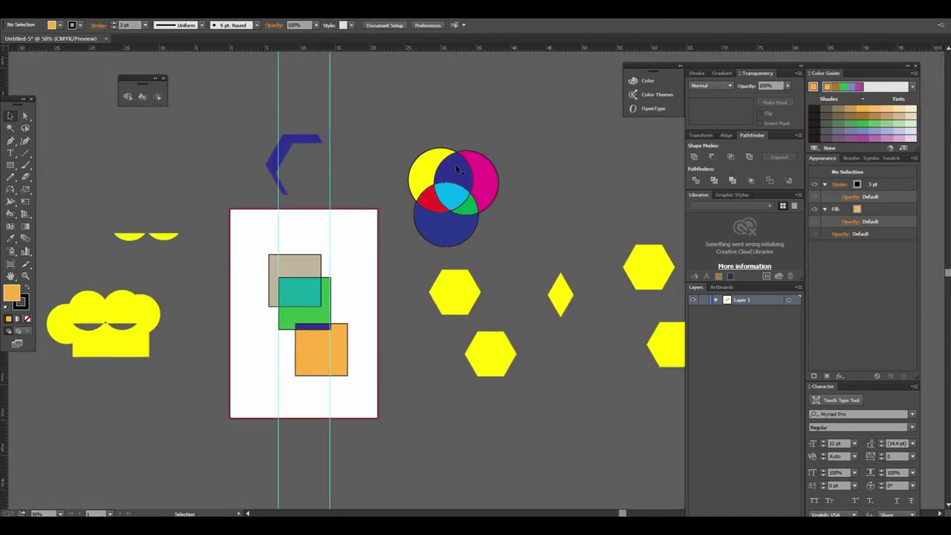
# - Move the overlapping painted squares beside the Venn circles and zoom into the empty artboard
pyautogui.moveTo(249, 244); pyautogui.dragTo(350, 394)
pyautogui.moveTo(332, 362); pyautogui.dragTo(566, 233)
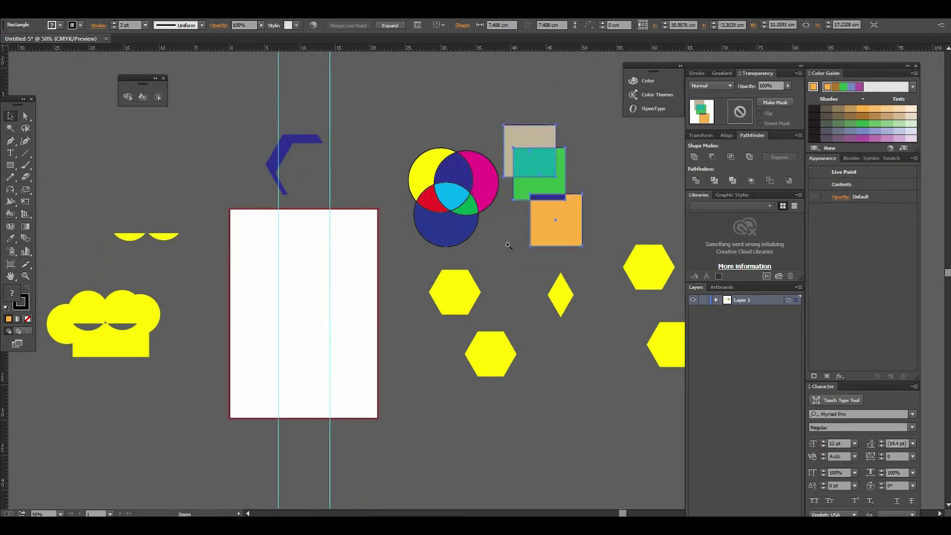
pyautogui.click(508, 245)
pyautogui.click(350, 282)
pyautogui.click(303, 246)
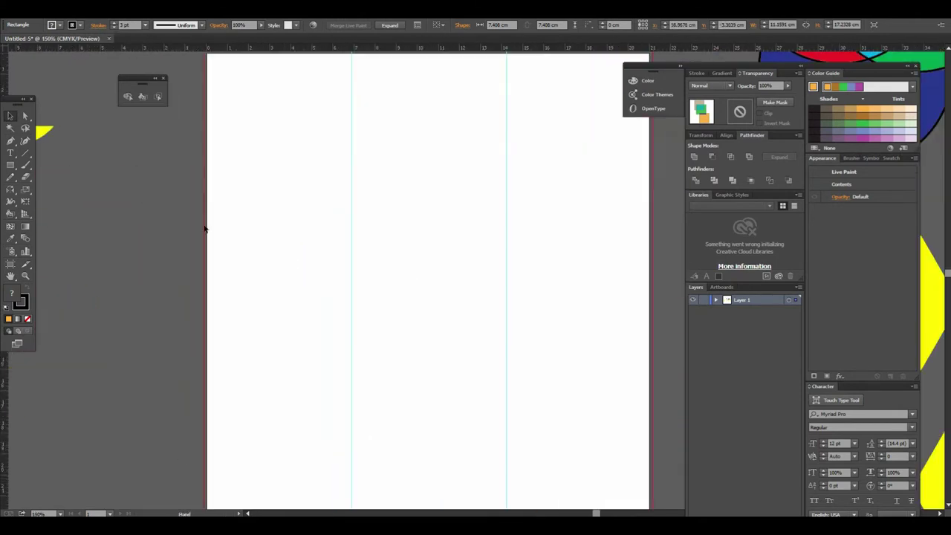
# - Type a capital letter A on the artboard and scale it up large
pyautogui.click(11, 153)
pyautogui.click(390, 252)
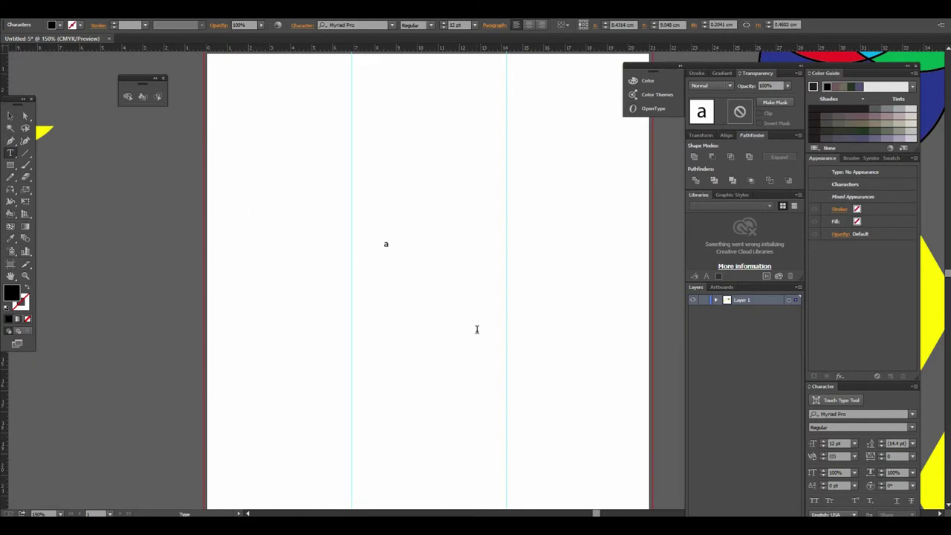
pyautogui.click(10, 116)
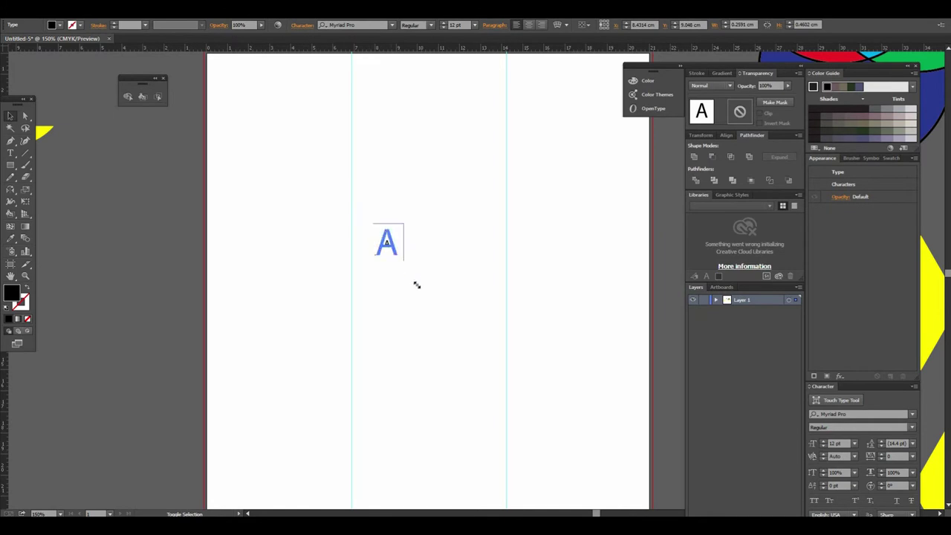
pyautogui.moveTo(393, 253); pyautogui.dragTo(475, 354)
# - Convert the letter A to outlines with Create Outlines
pyautogui.hotkey('ctrl', '+')
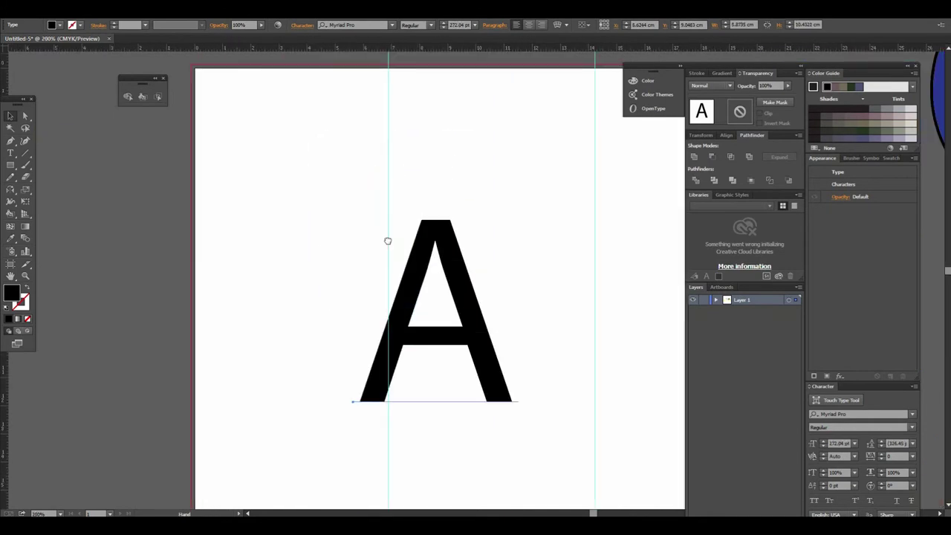
pyautogui.hotkey('ctrl', '+')
pyautogui.hotkey('ctrl', 'shift', 'a')
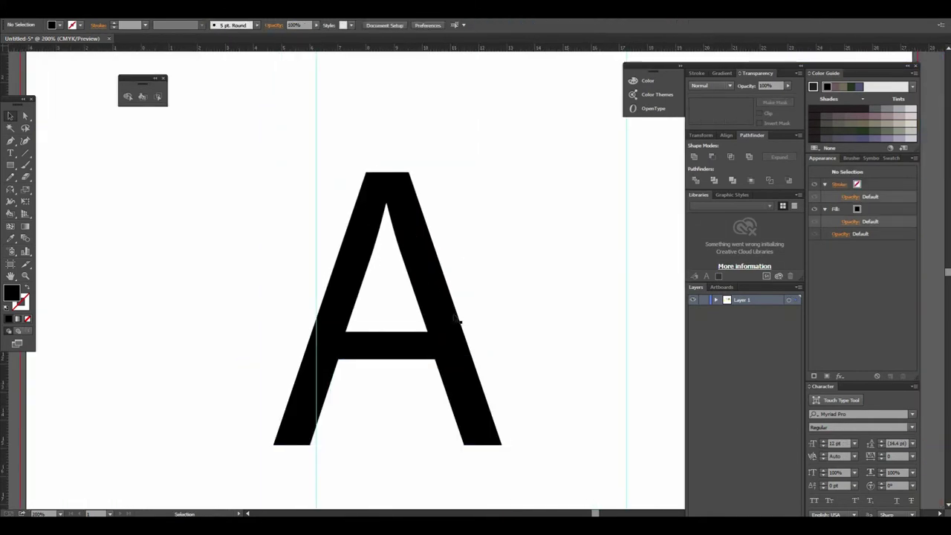
pyautogui.hotkey('ctrl', '-')
pyautogui.rightClick(421, 303)
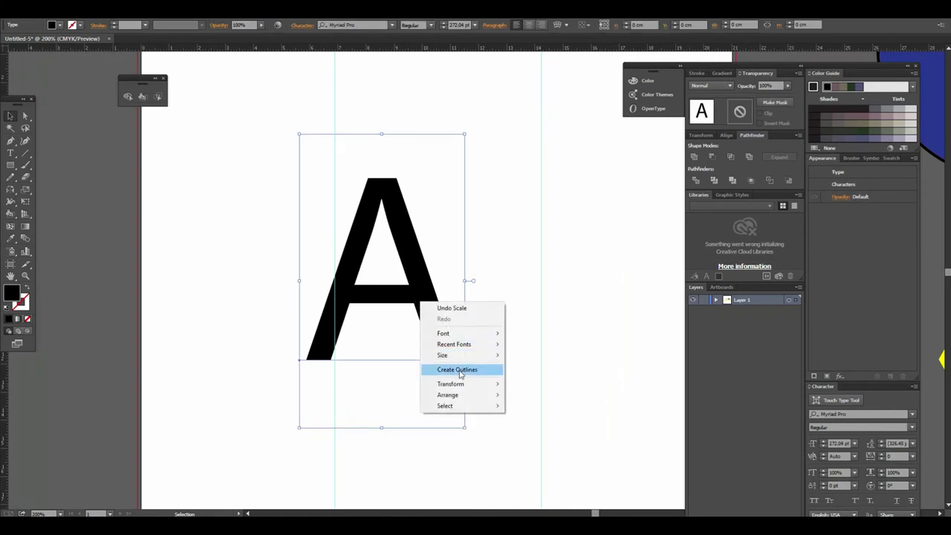
pyautogui.click(460, 369)
pyautogui.moveTo(448, 326); pyautogui.dragTo(413, 372)
pyautogui.click(26, 158)
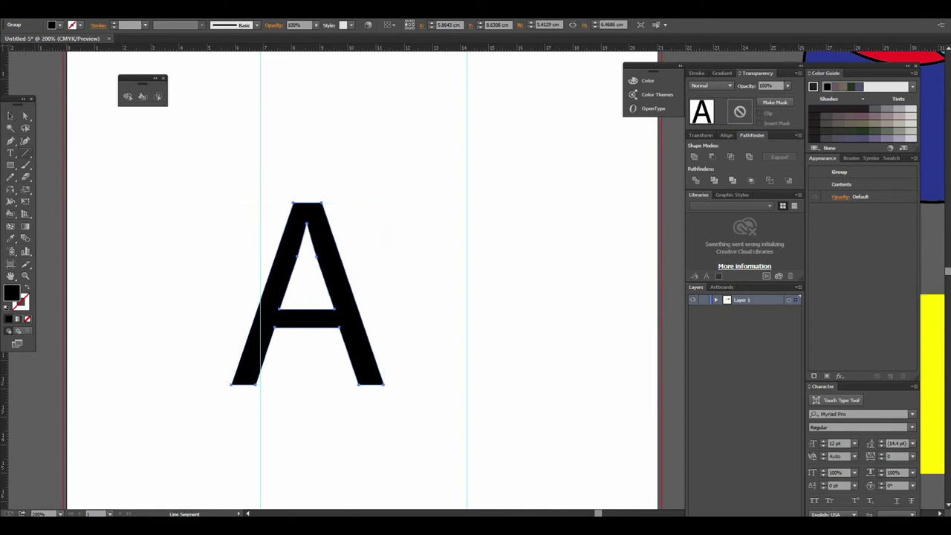
# - Draw a diagonal line segment crossing the letter A
pyautogui.moveTo(204, 324)
pyautogui.mouseDown()
pyautogui.moveTo(265, 308)
pyautogui.moveTo(399, 324)
pyautogui.mouseUp()
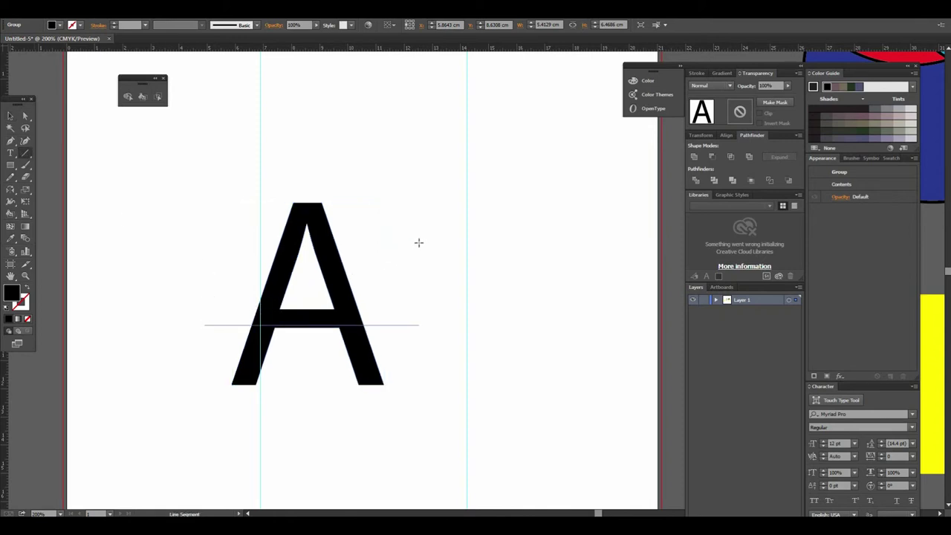
pyautogui.moveTo(418, 244); pyautogui.dragTo(420, 233)
pyautogui.click(10, 116)
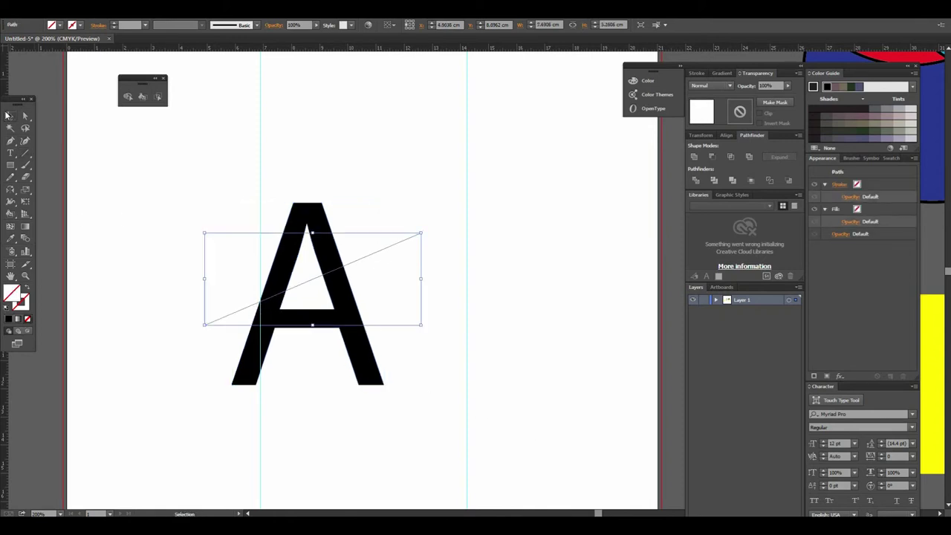
pyautogui.moveTo(352, 261); pyautogui.dragTo(345, 257)
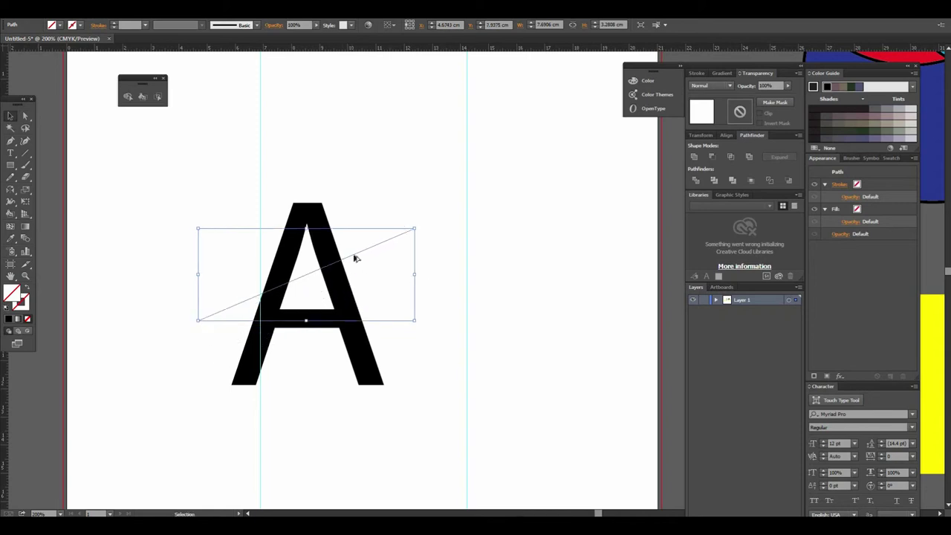
pyautogui.moveTo(354, 262); pyautogui.dragTo(414, 322)
pyautogui.hotkey('ctrl', 'z')
# - Give the line a black stroke and Alt-drag a parallel copy across the A
pyautogui.click(80, 26)
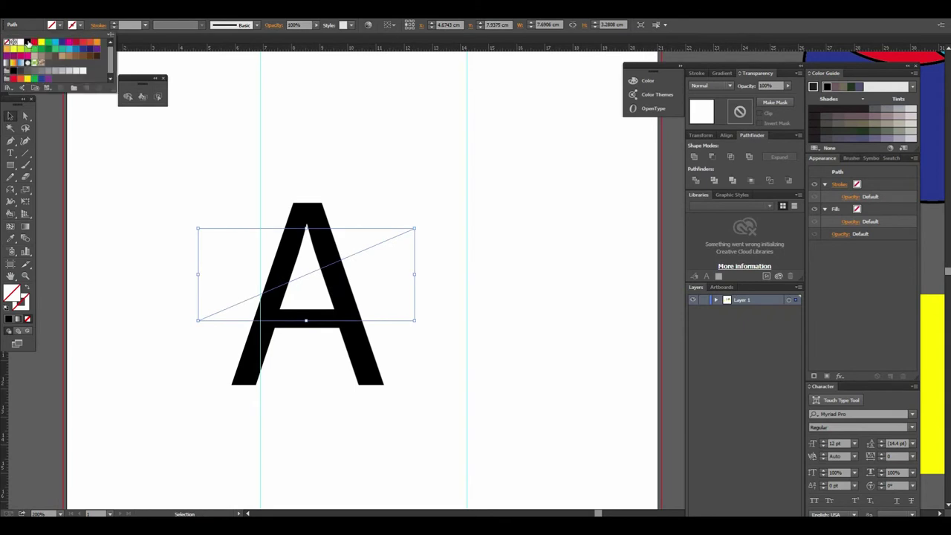
pyautogui.click(28, 42)
pyautogui.click(357, 277)
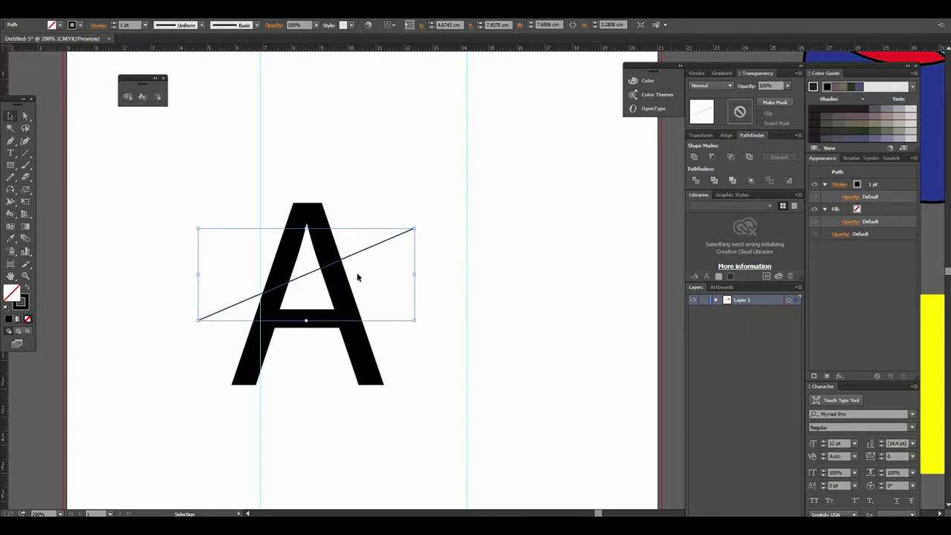
pyautogui.moveTo(354, 258); pyautogui.dragTo(367, 294)
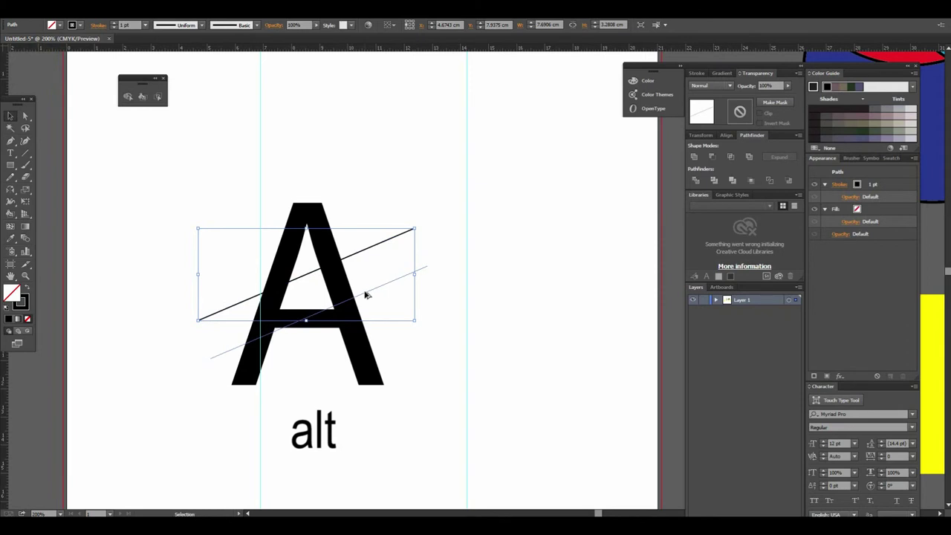
pyautogui.click(419, 341)
pyautogui.moveTo(419, 341); pyautogui.dragTo(433, 326)
pyautogui.moveTo(197, 132); pyautogui.dragTo(499, 438)
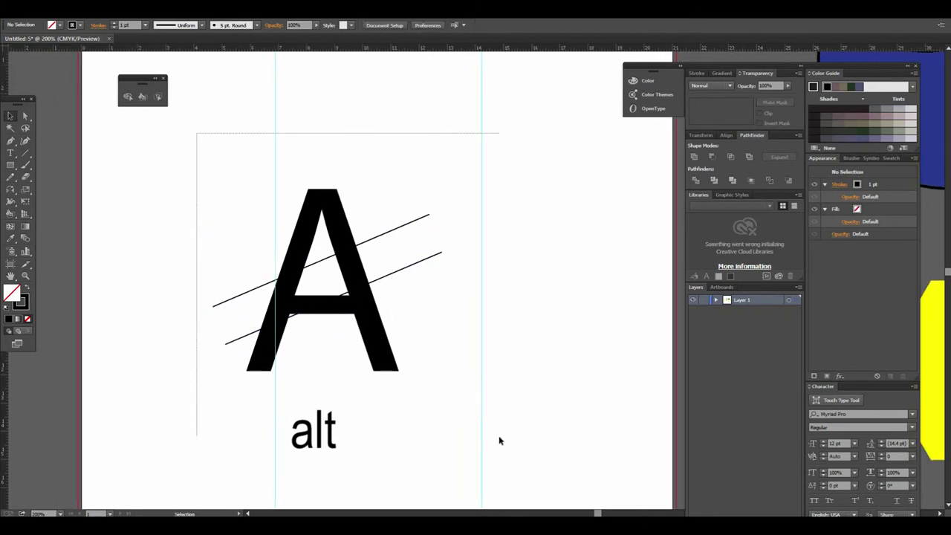
pyautogui.click(452, 242)
# - Expand the two diagonal lines via Object > Expand with Fill and Stroke checked
pyautogui.moveTo(446, 187); pyautogui.dragTo(419, 275)
pyautogui.rightClick(413, 235)
pyautogui.click(451, 317)
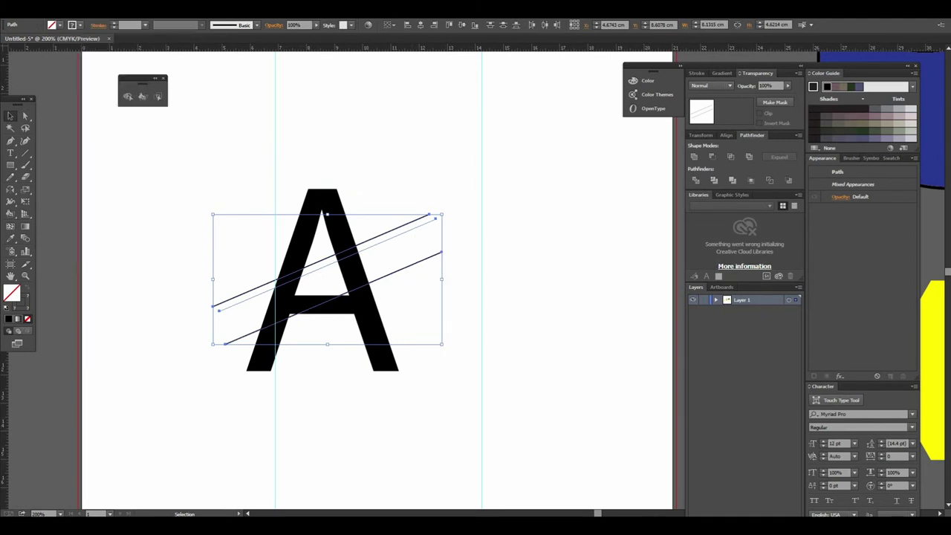
pyautogui.click(70, 8)
pyautogui.click(95, 115)
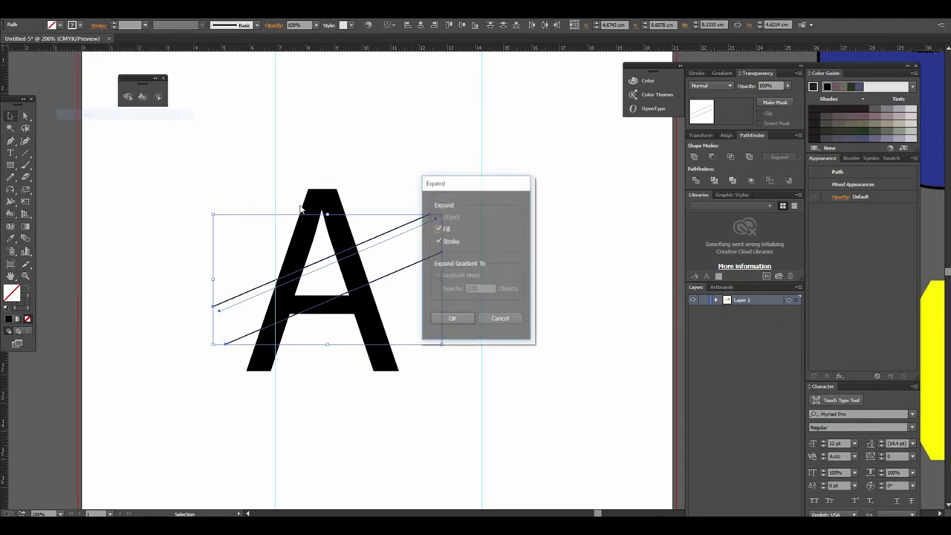
pyautogui.click(451, 320)
# - Select the letter A with its expanded lines and zoom in to centre them
pyautogui.moveTo(246, 143); pyautogui.dragTo(472, 416)
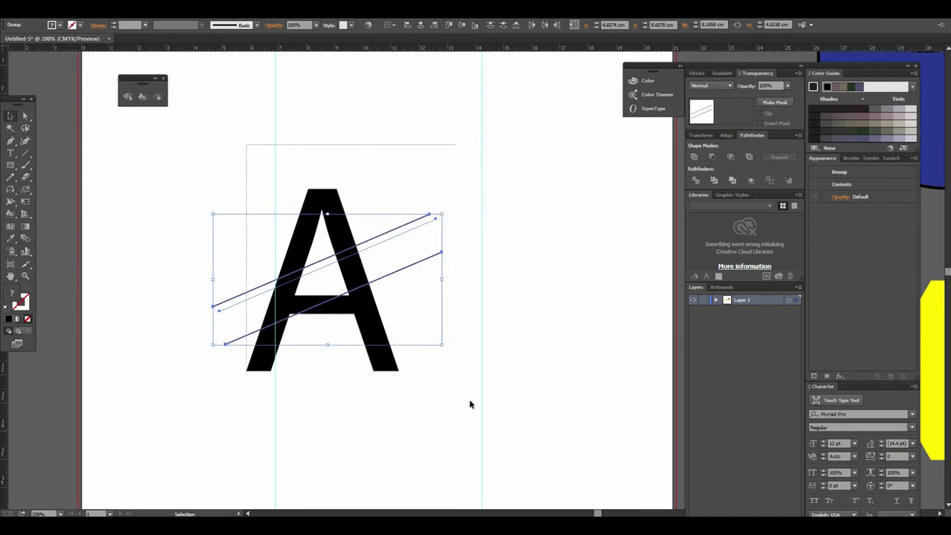
pyautogui.click(399, 323)
pyautogui.moveTo(397, 320); pyautogui.dragTo(371, 373)
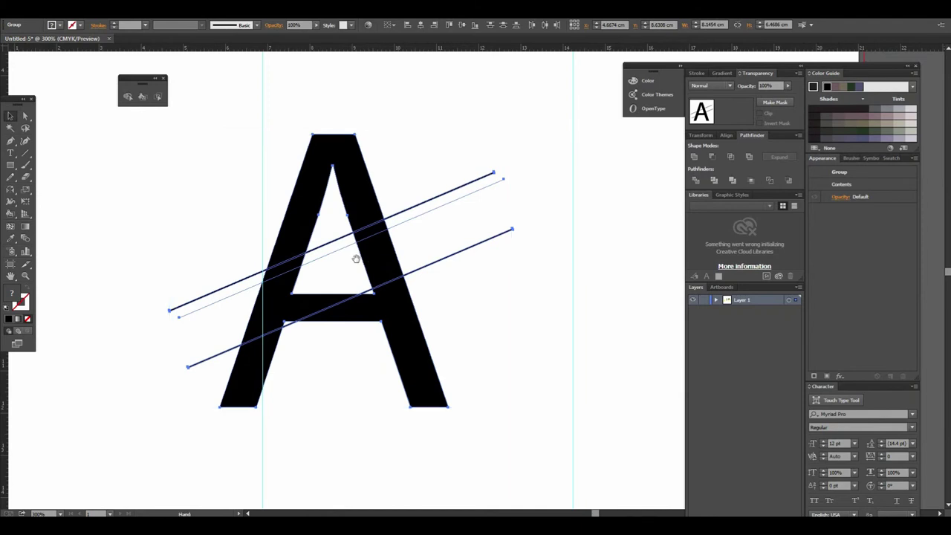
pyautogui.moveTo(364, 261); pyautogui.dragTo(414, 289)
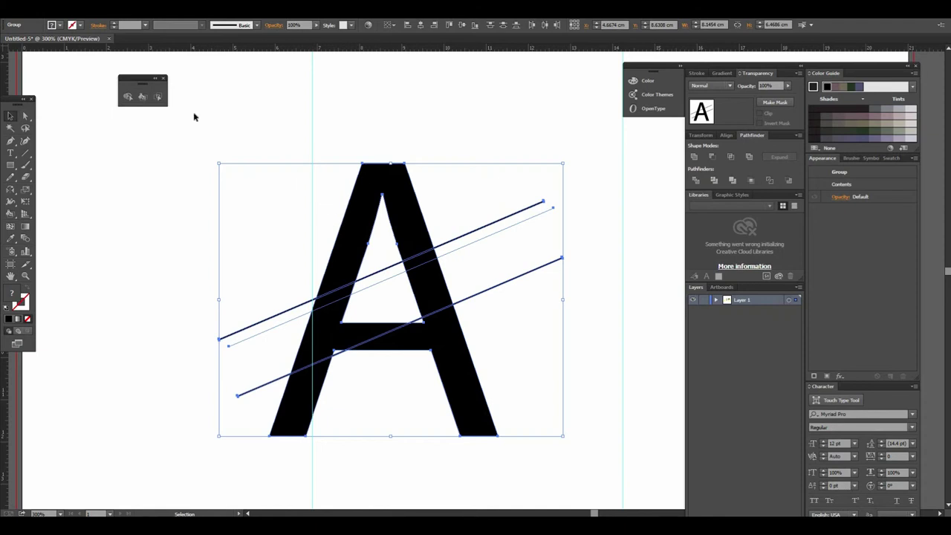
# - Paint the top section of the letter A yellow with the Live Paint Bucket
pyautogui.hotkey('ctrl', 'shift', 'b')
pyautogui.click(61, 26)
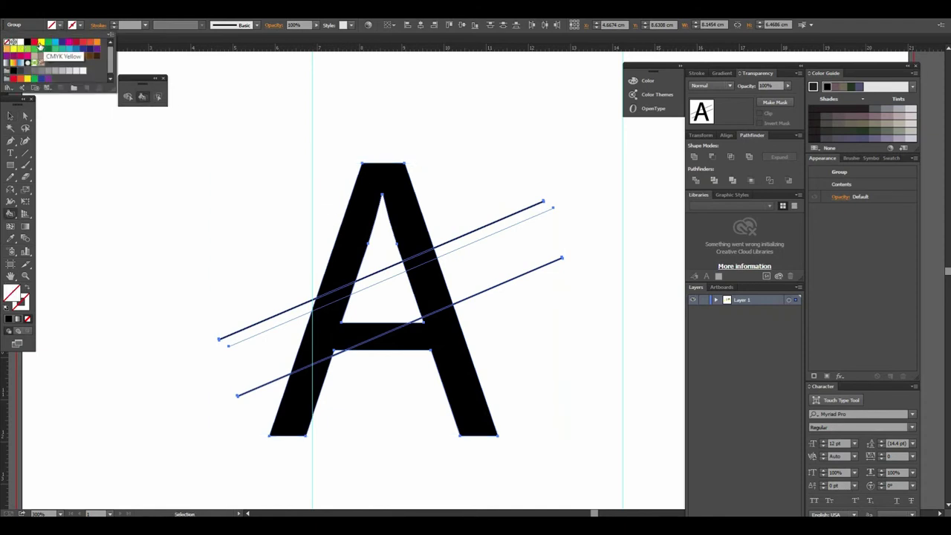
pyautogui.click(41, 42)
pyautogui.press('k')
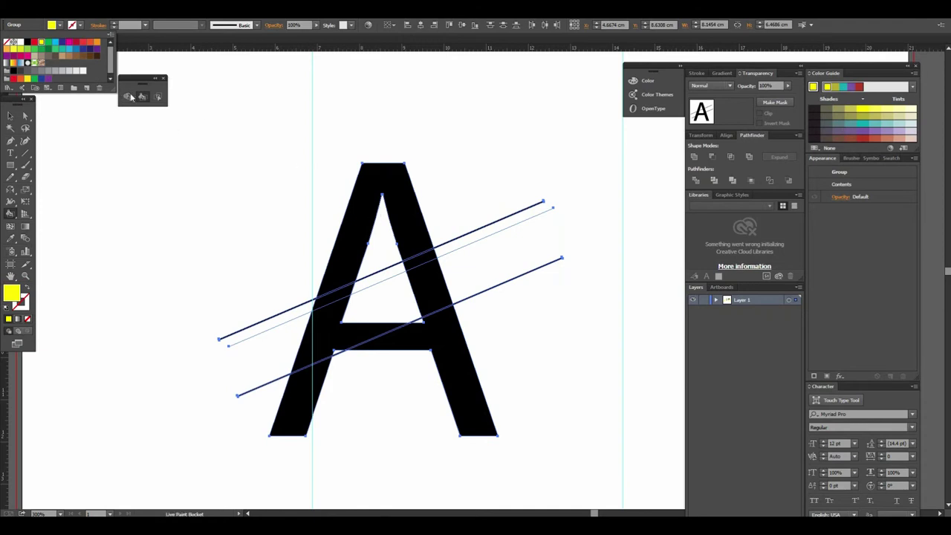
pyautogui.click(354, 247)
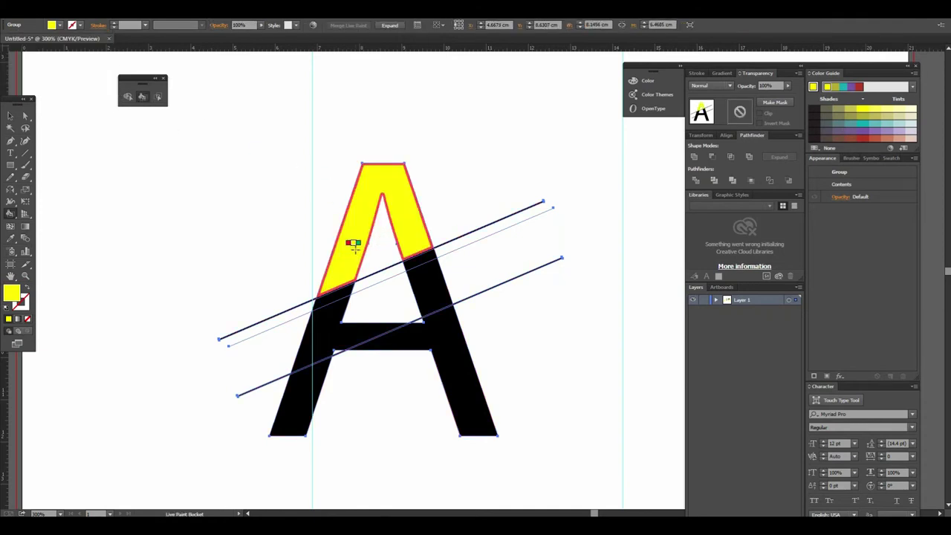
pyautogui.scroll(-3, 421, 280)
# - Fill the A's middle band red on both legs and the crossbar strip
pyautogui.press('v')
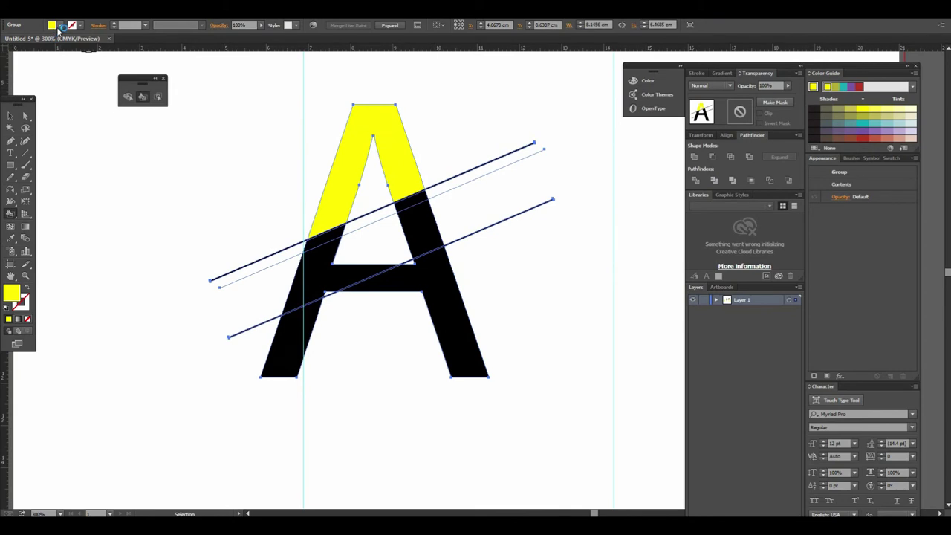
pyautogui.click(60, 26)
pyautogui.press('k')
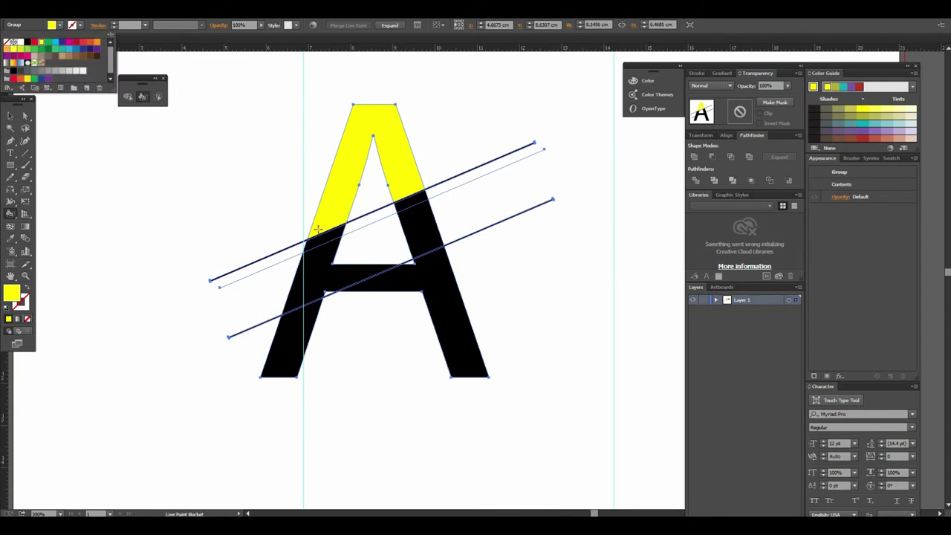
pyautogui.click(35, 43)
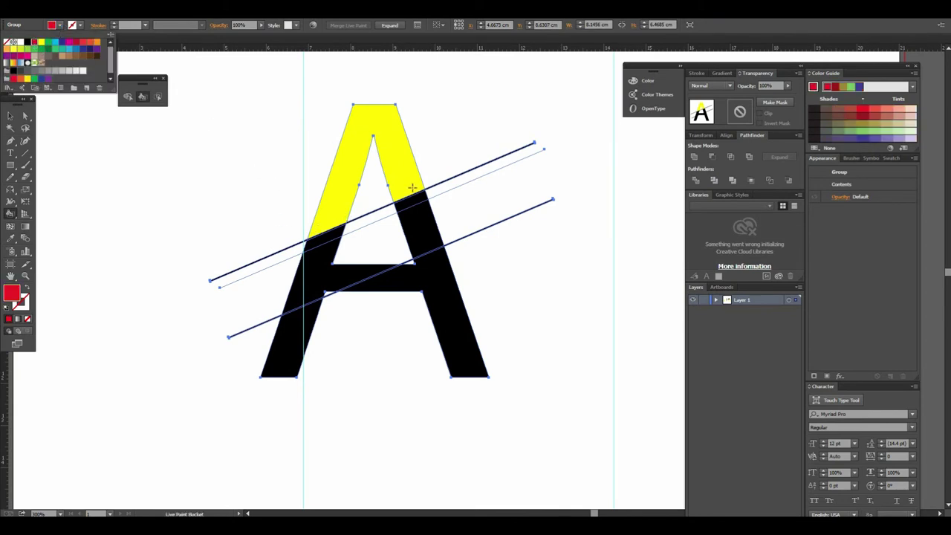
pyautogui.click(423, 234)
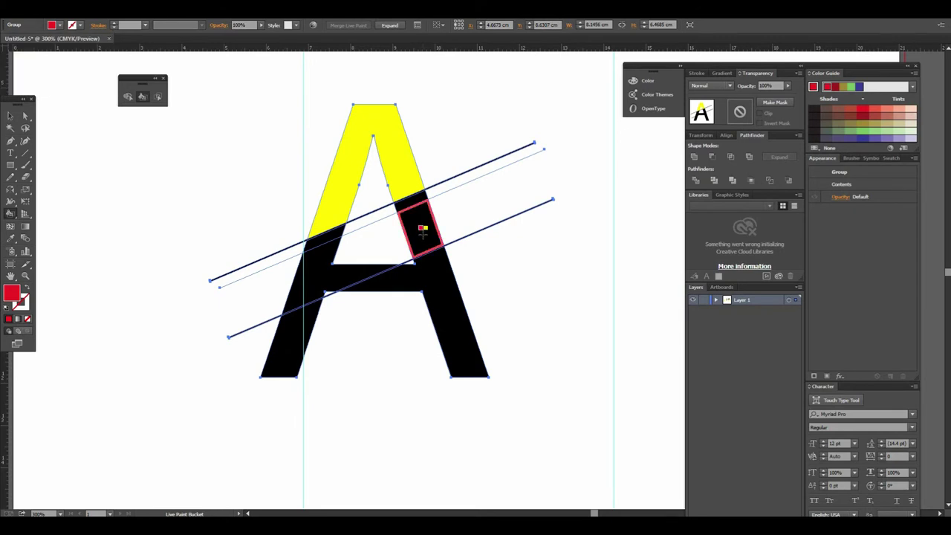
pyautogui.click(423, 231)
pyautogui.hotkey('ctrl', 'z')
pyautogui.click(425, 232)
pyautogui.click(318, 251)
pyautogui.click(362, 271)
pyautogui.click(59, 25)
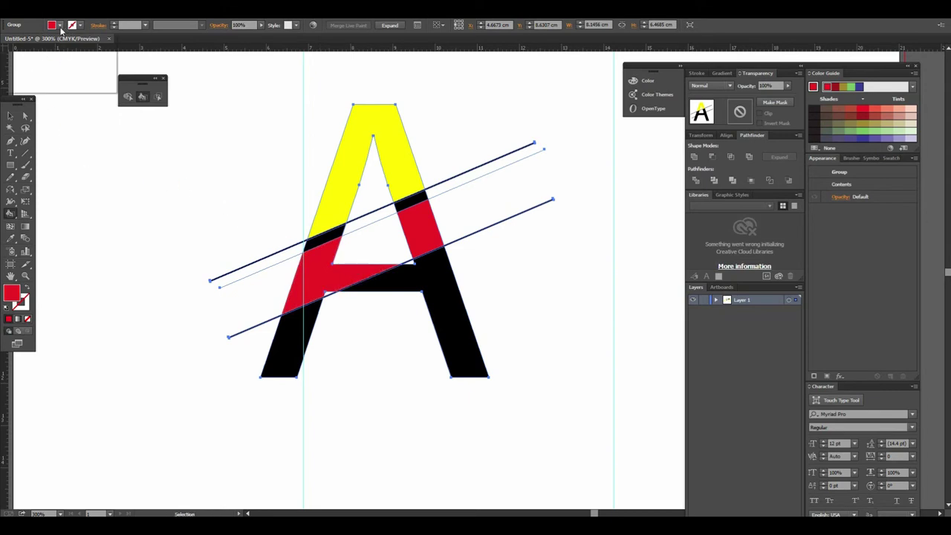
# - Turn the leftover black slivers on both legs red
pyautogui.click(74, 46)
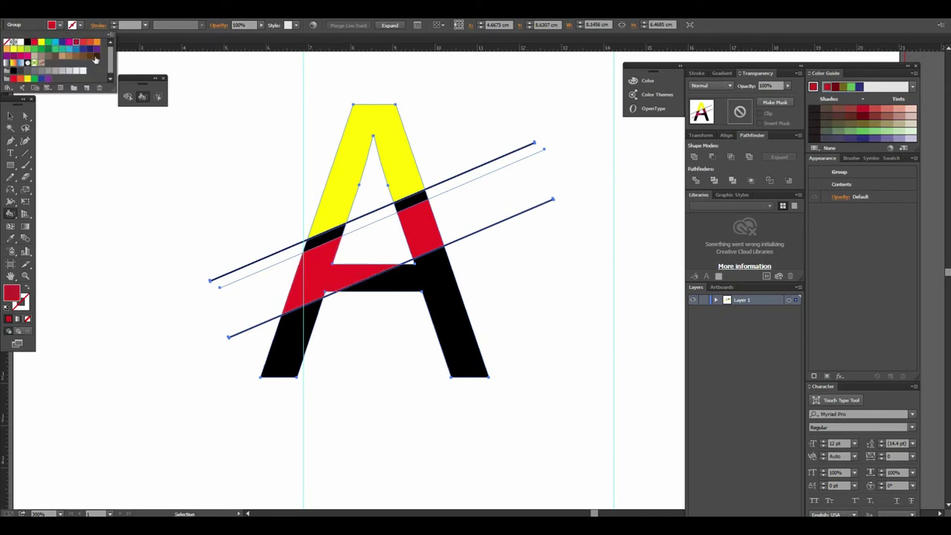
pyautogui.click(412, 199)
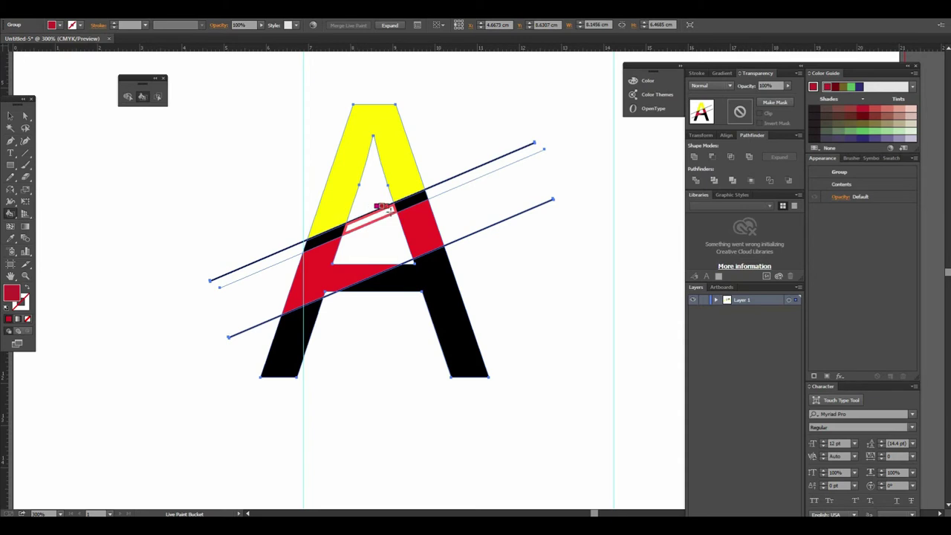
pyautogui.click(321, 236)
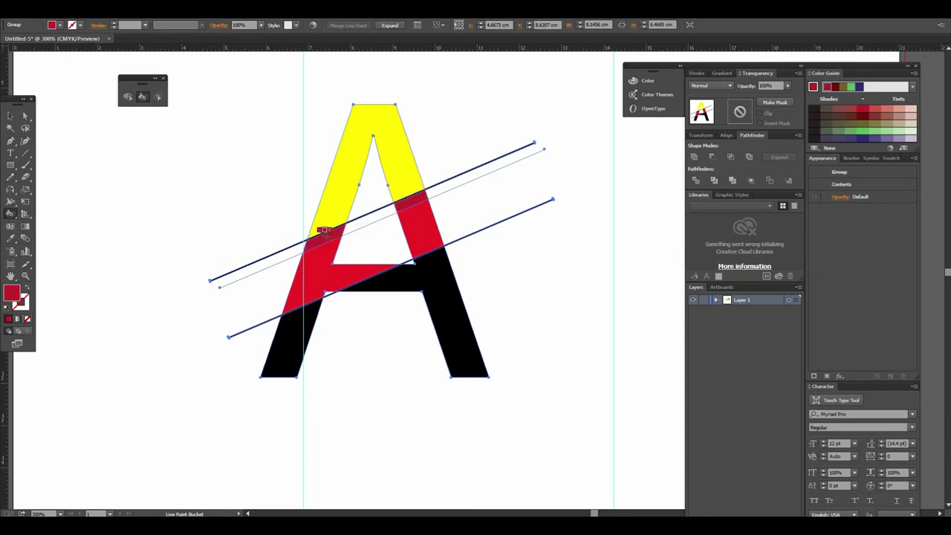
pyautogui.moveTo(360, 257); pyautogui.dragTo(336, 180)
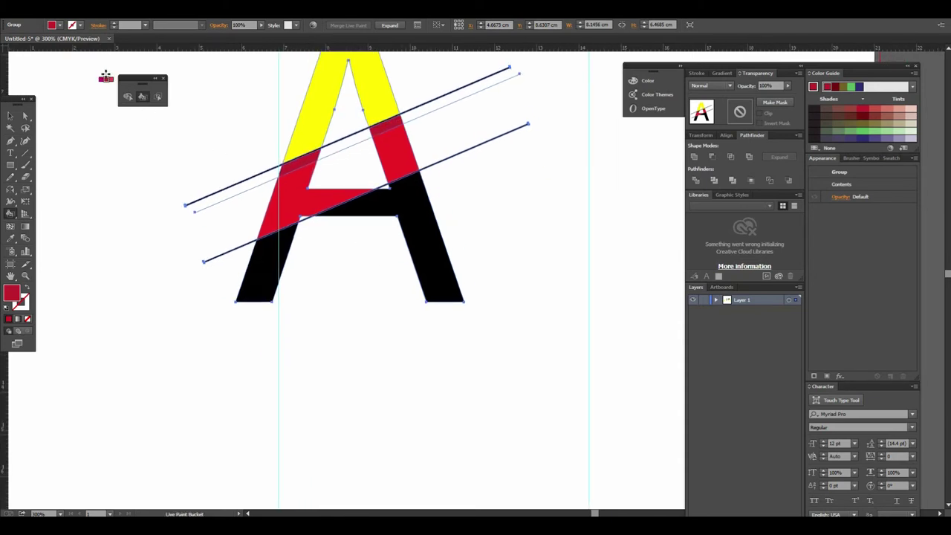
# - Fill both lower parts of the A dark navy, then deselect
pyautogui.click(61, 26)
pyautogui.click(87, 49)
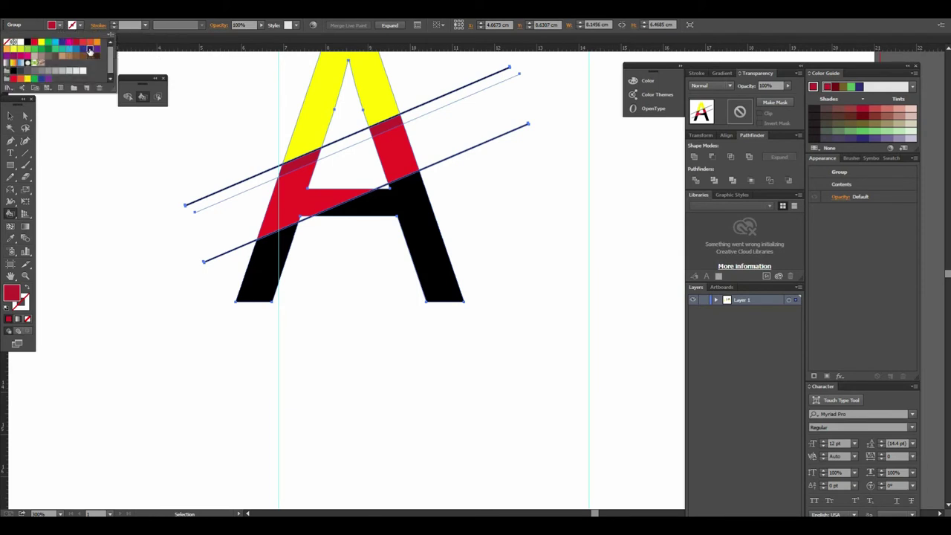
pyautogui.press('k')
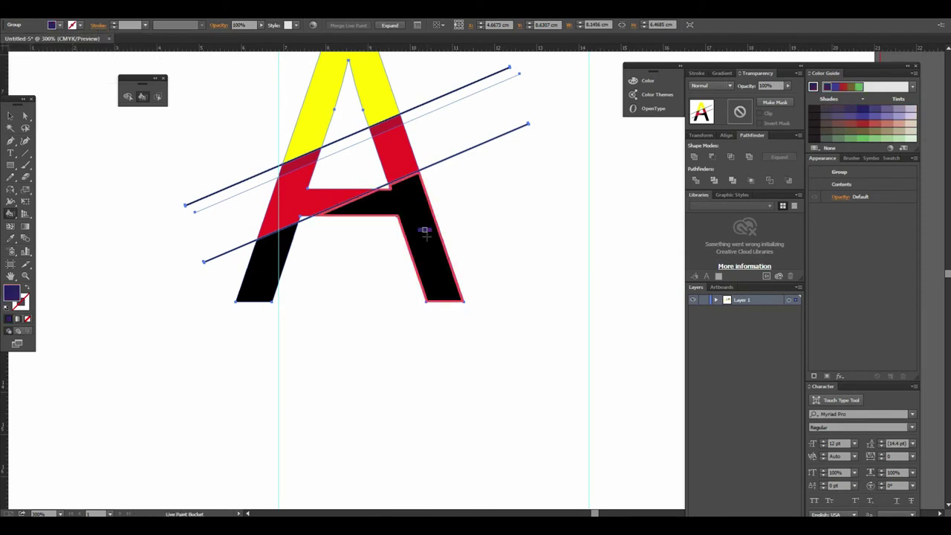
pyautogui.click(425, 233)
pyautogui.click(277, 245)
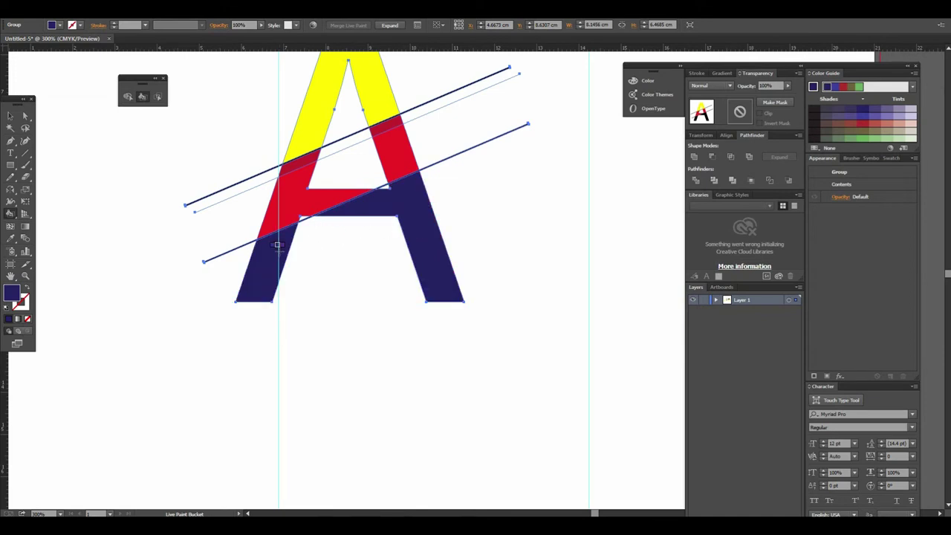
pyautogui.click(10, 115)
pyautogui.click(448, 380)
pyautogui.keyDown('ctrl'); pyautogui.keyDown('alt'); pyautogui.click(469, 352); pyautogui.keyUp('alt'); pyautogui.keyUp('ctrl')
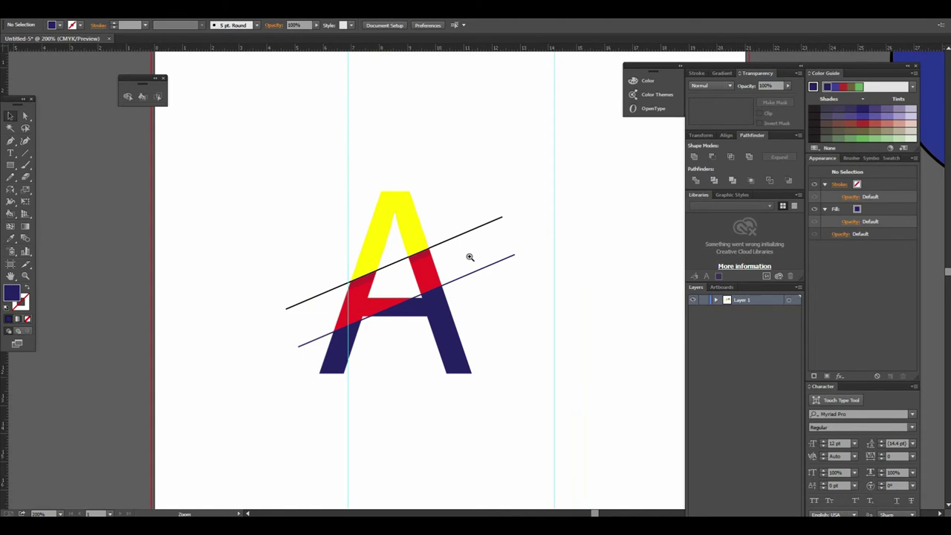
pyautogui.keyDown('ctrl'); pyautogui.click(447, 285); pyautogui.keyUp('ctrl')
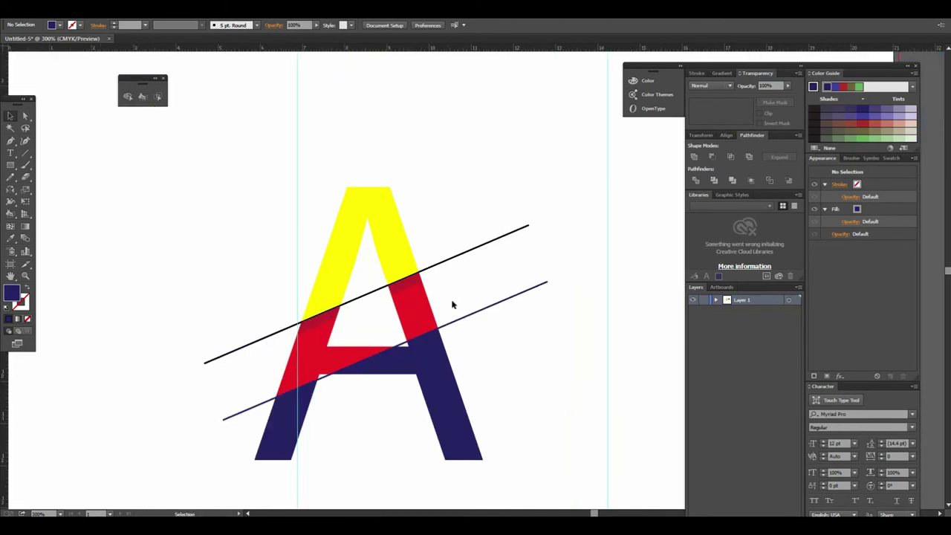
# - Make the yellow-red-navy A and its diagonal lines one Live Paint group, framed in view
pyautogui.click(457, 319)
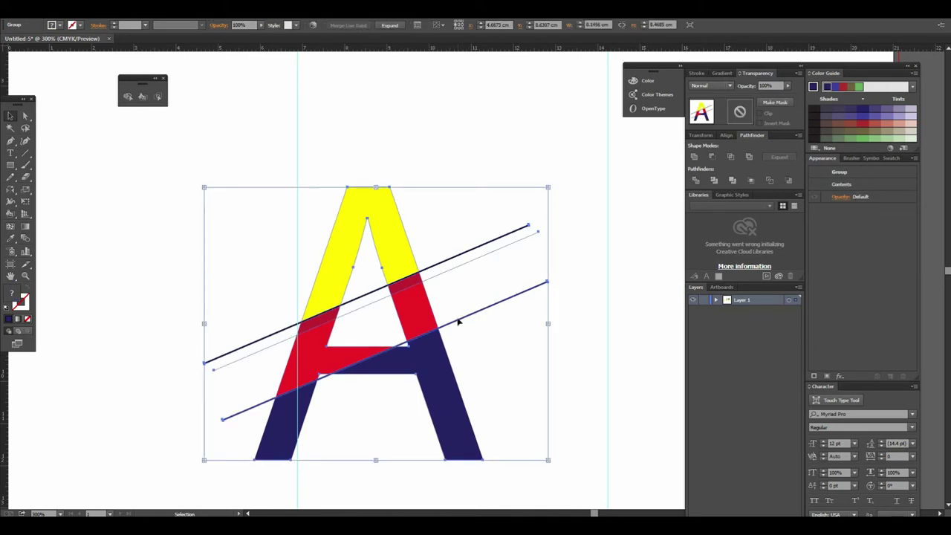
pyautogui.hotkey('ctrl', '+')
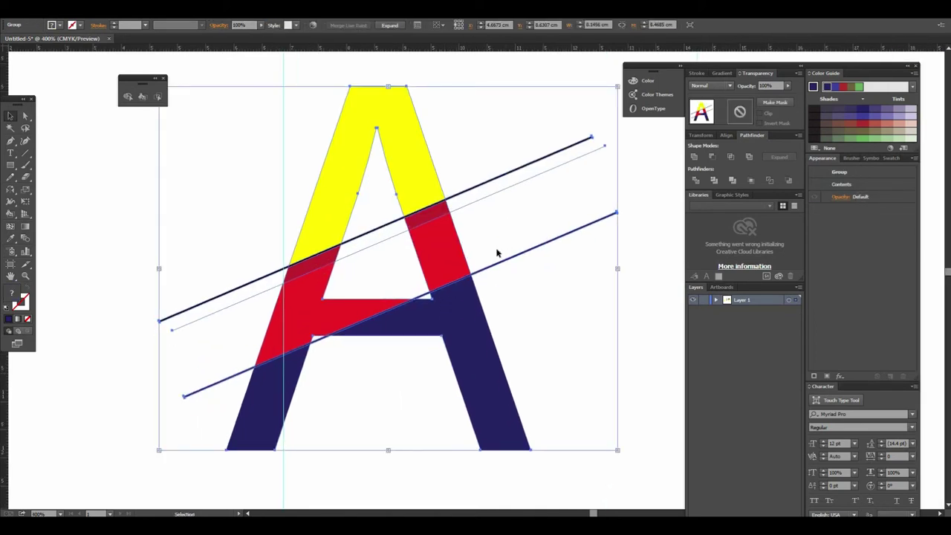
pyautogui.rightClick(512, 262)
pyautogui.click(532, 316)
pyautogui.hotkey('ctrl', 'space')
pyautogui.keyDown('ctrl'); pyautogui.keyDown('alt'); pyautogui.click(483, 264); pyautogui.keyUp('alt'); pyautogui.keyUp('ctrl')
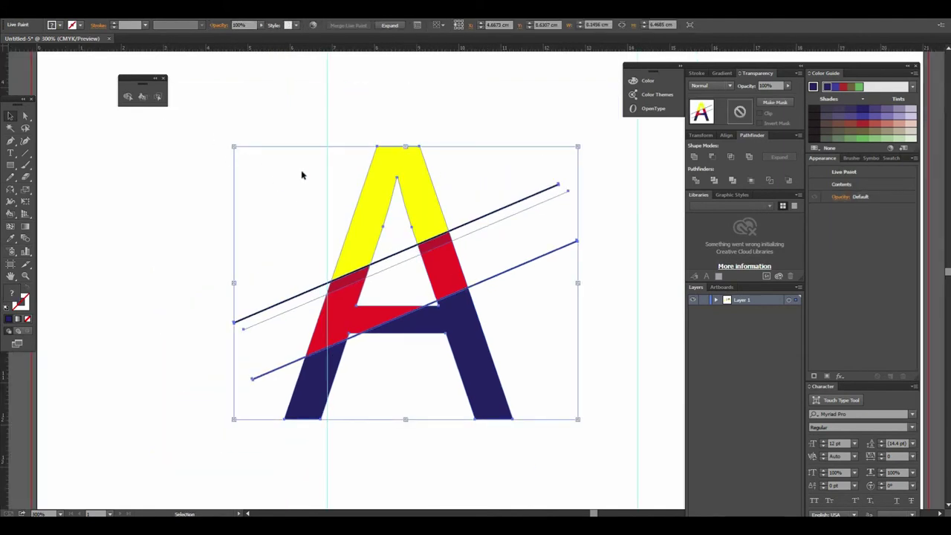
pyautogui.hotkey('ctrl', 'space')
pyautogui.moveTo(277, 102); pyautogui.dragTo(562, 469)
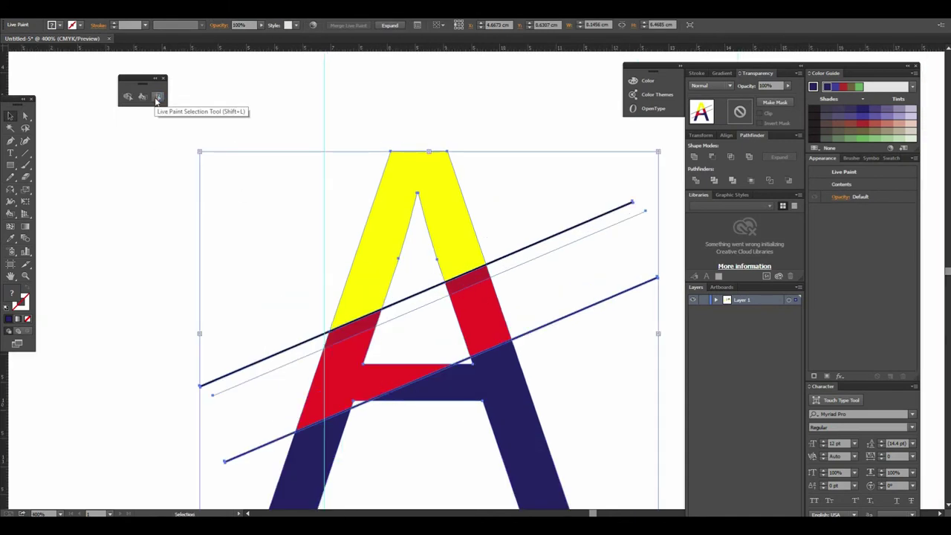
pyautogui.click(157, 99)
pyautogui.moveTo(250, 349); pyautogui.dragTo(161, 228)
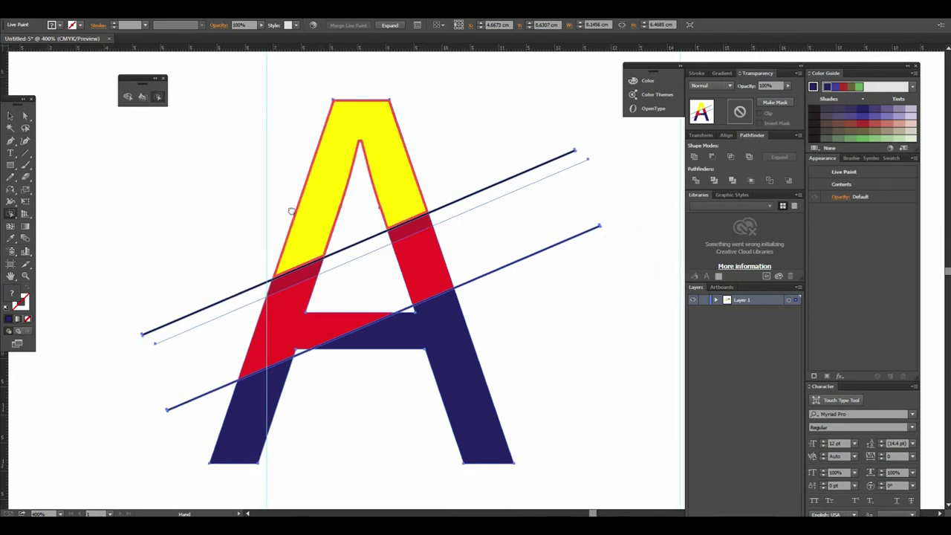
pyautogui.click(148, 248)
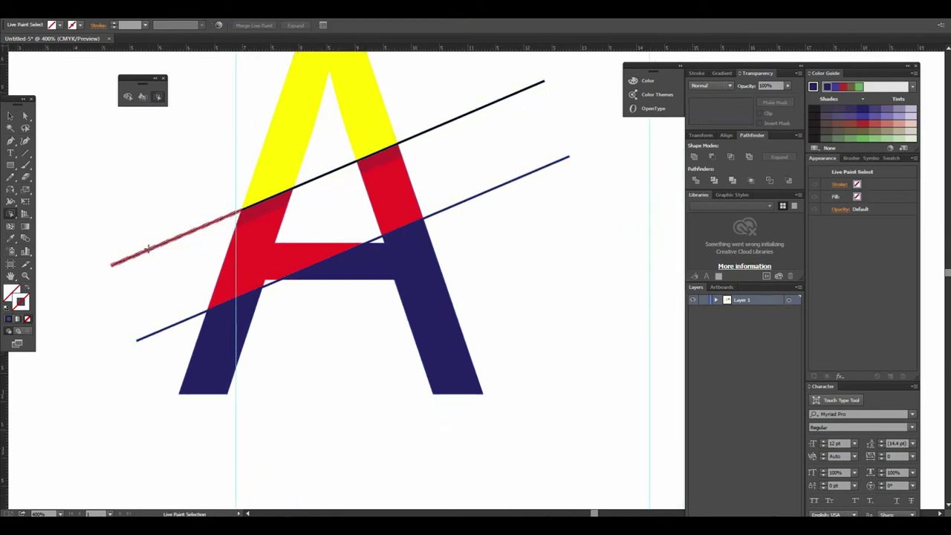
pyautogui.press('Delete')
pyautogui.click(172, 324)
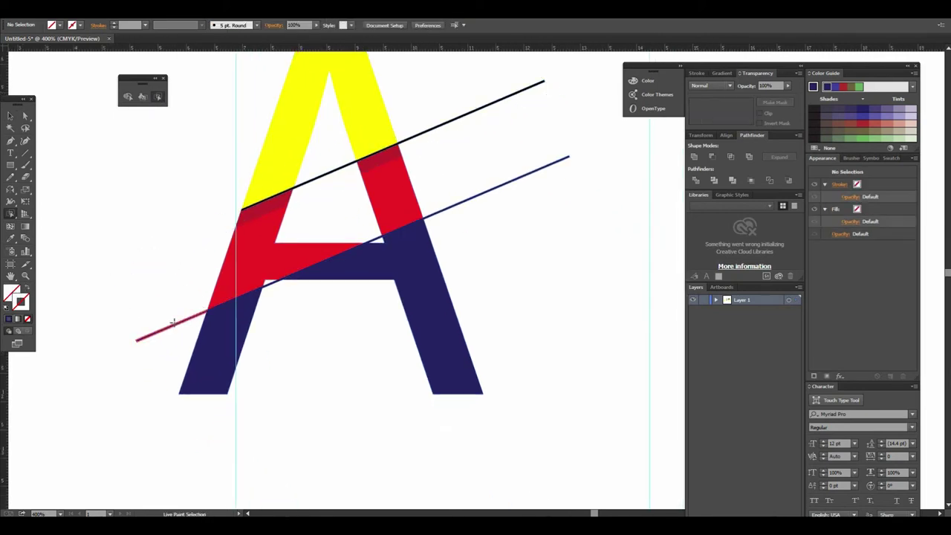
pyautogui.press('Delete')
pyautogui.click(435, 218)
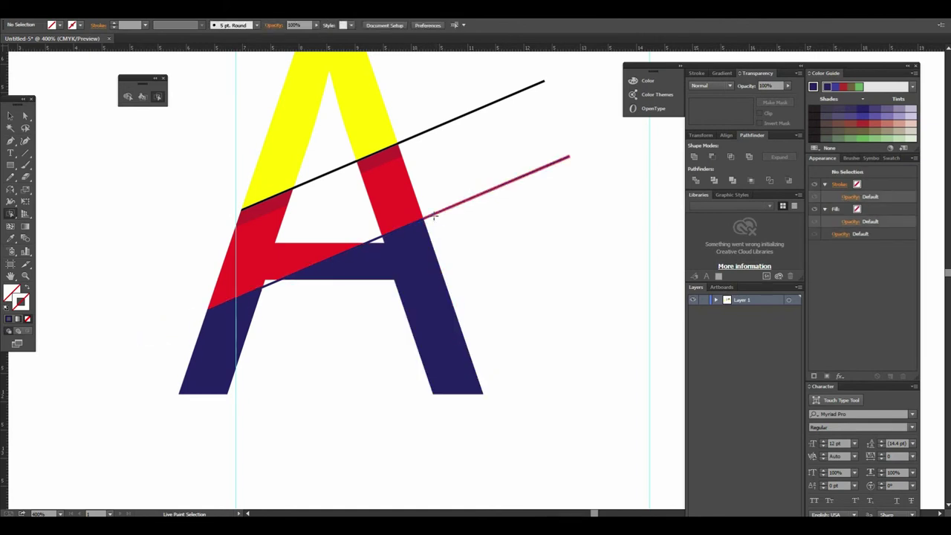
pyautogui.press('Delete')
pyautogui.click(416, 132)
pyautogui.press('Delete')
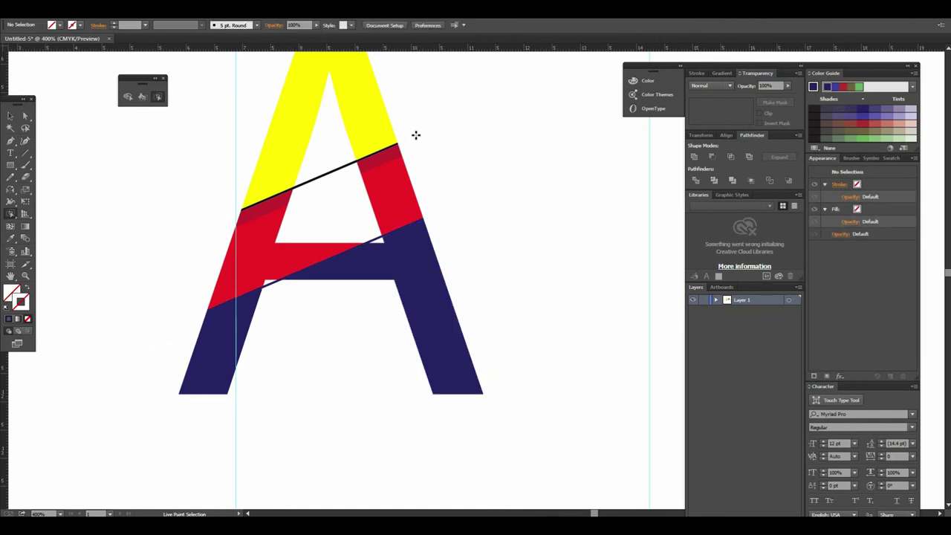
pyautogui.click(335, 215)
pyautogui.press('v')
pyautogui.keyDown('alt'); pyautogui.click(479, 273); pyautogui.keyUp('alt')
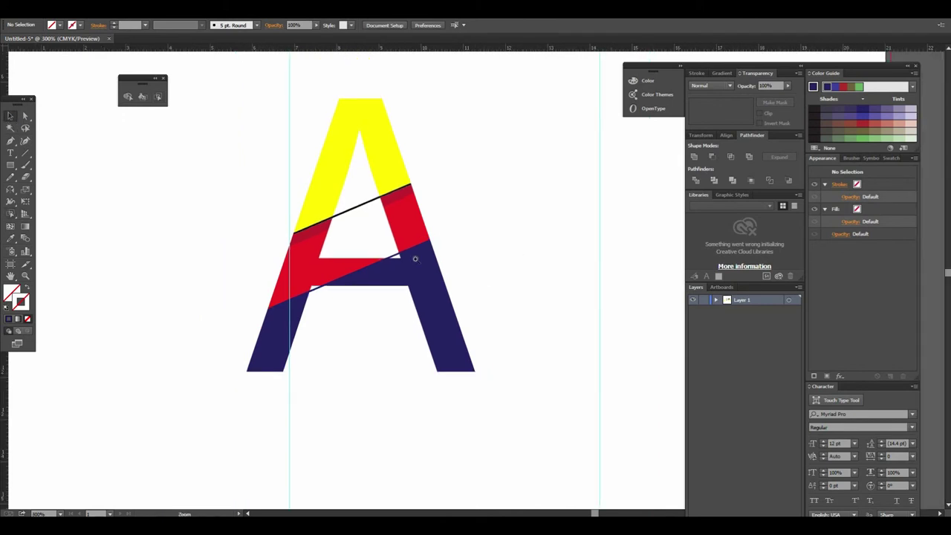
pyautogui.click(416, 259)
pyautogui.click(454, 245)
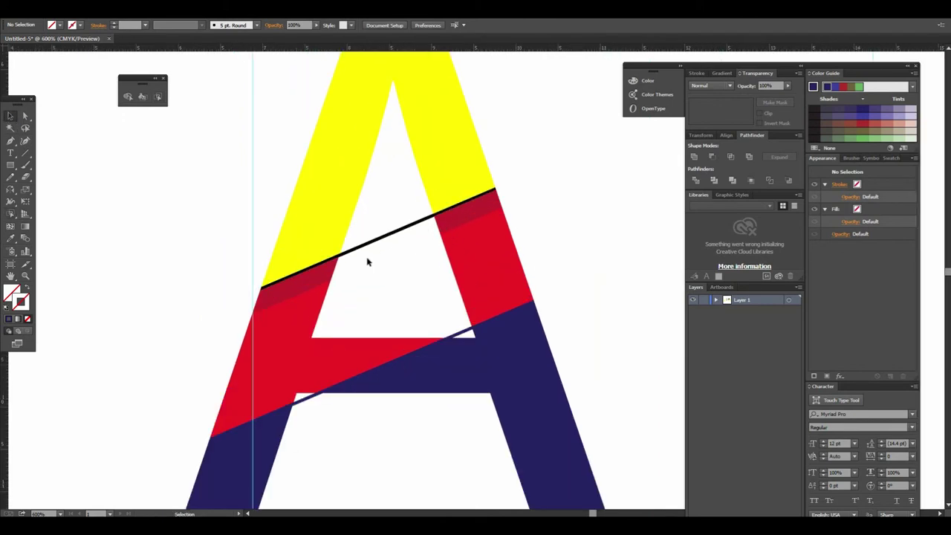
pyautogui.hotkey('ctrl', '-')
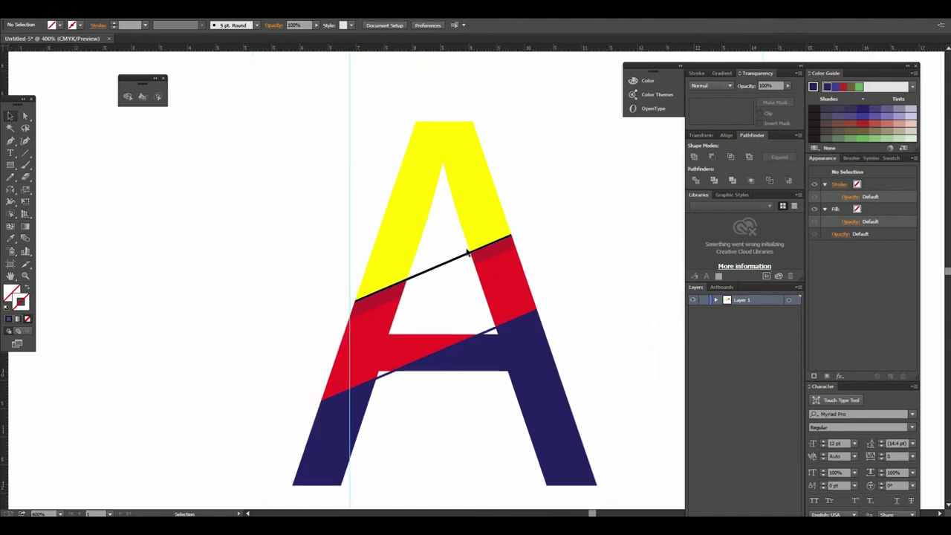
pyautogui.keyDown('alt'); pyautogui.click(476, 284); pyautogui.keyUp('alt')
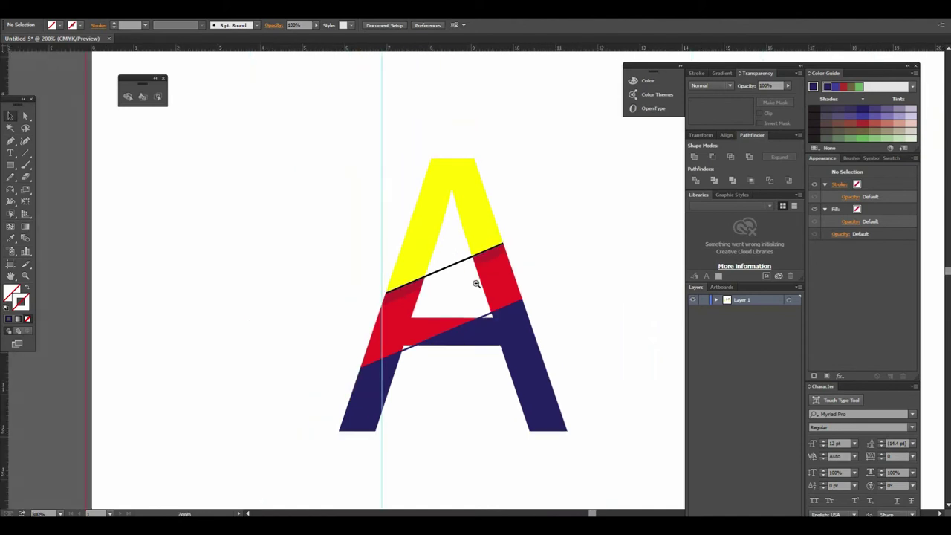
pyautogui.keyDown('alt'); pyautogui.click(476, 284); pyautogui.keyUp('alt')
pyautogui.click(503, 302)
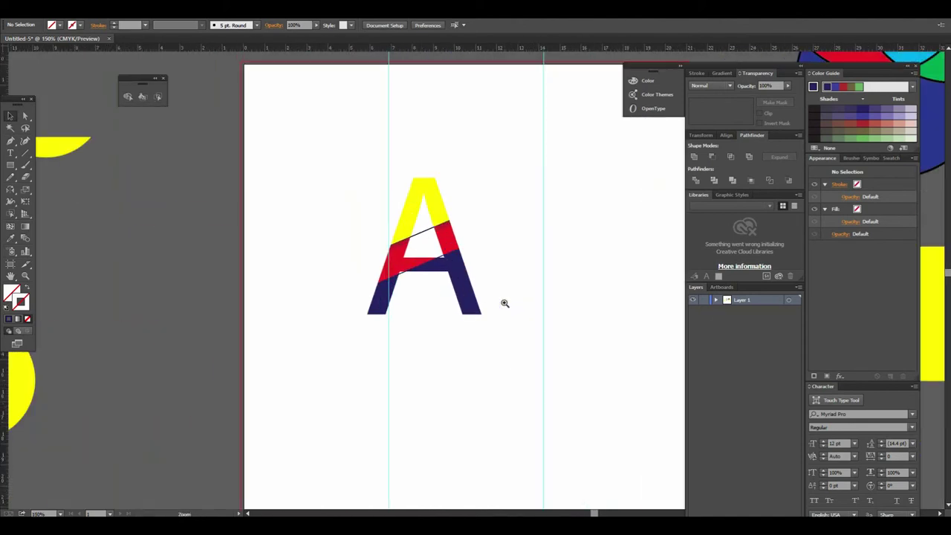
pyautogui.click(433, 218)
pyautogui.click(474, 261)
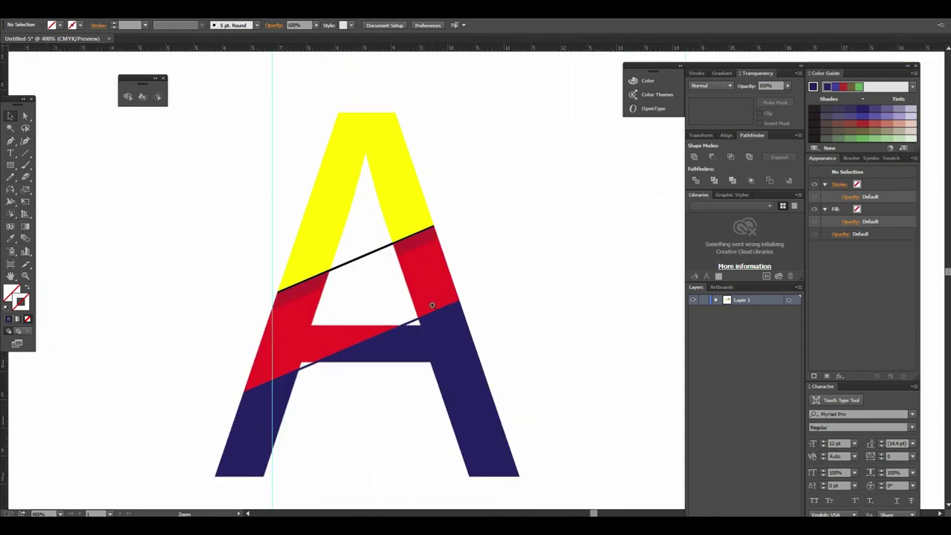
pyautogui.keyDown('alt'); pyautogui.click(440, 278); pyautogui.keyUp('alt')
pyautogui.keyDown('alt'); pyautogui.click(439, 278); pyautogui.keyUp('alt')
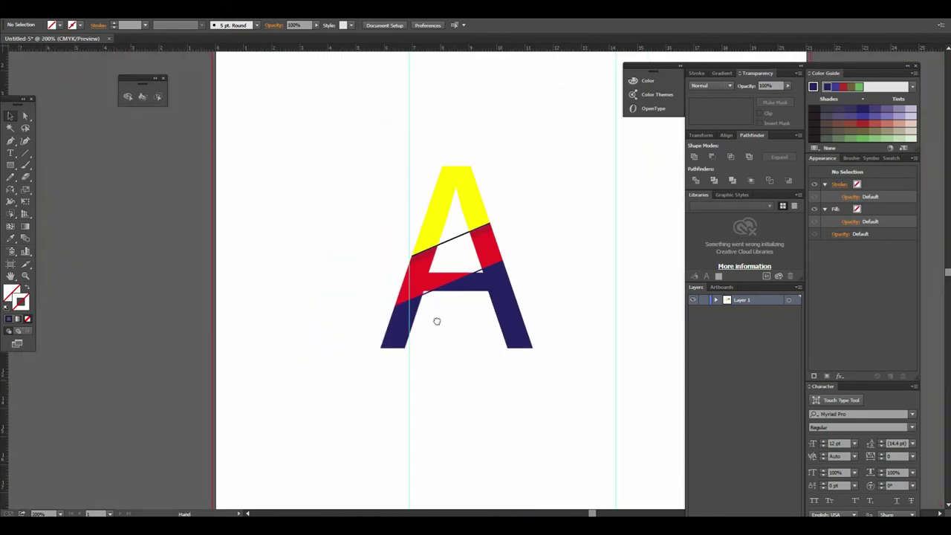
pyautogui.click(451, 280)
pyautogui.click(490, 301)
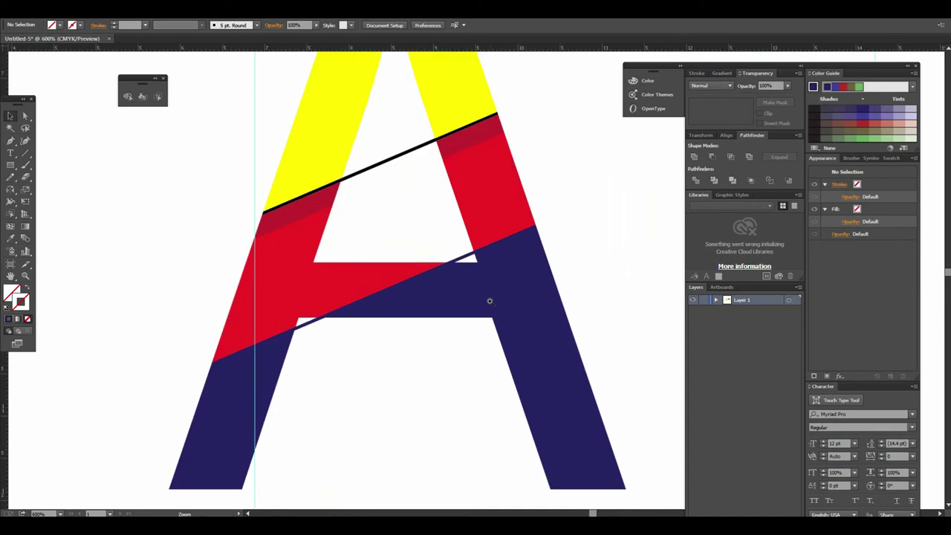
pyautogui.keyDown('alt'); pyautogui.click(516, 282); pyautogui.keyUp('alt')
pyautogui.click(438, 260)
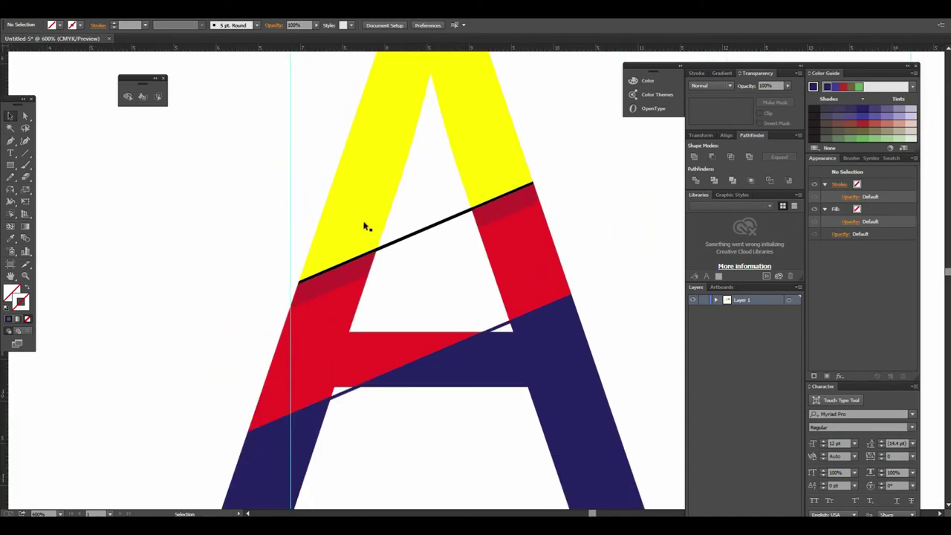
pyautogui.click(387, 248)
pyautogui.hotkey('ctrl', '-')
pyautogui.hotkey('ctrl', '-')
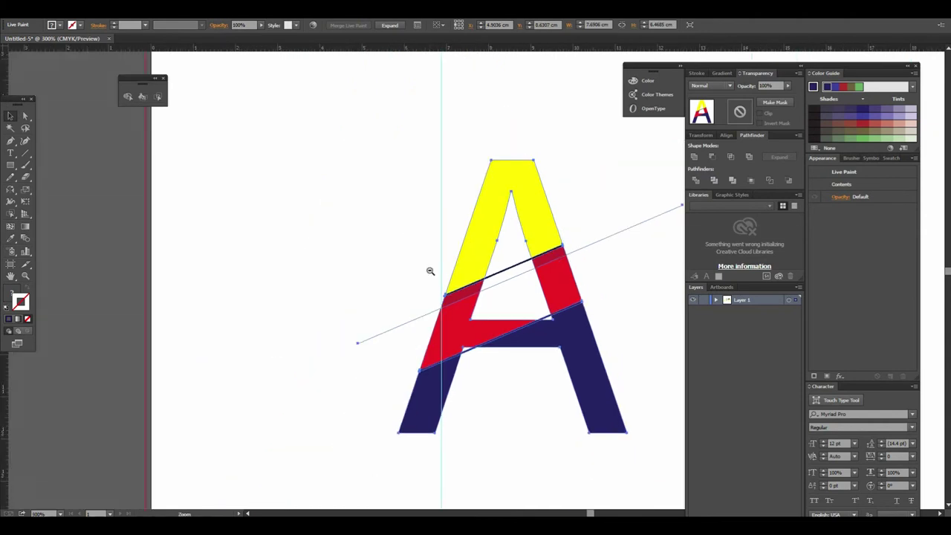
# - Alt-drag a copy of the tri-colour A to the lower right
pyautogui.hotkey('ctrl', '-')
pyautogui.hotkey('ctrl', '-')
pyautogui.moveTo(496, 306); pyautogui.dragTo(230, 256)
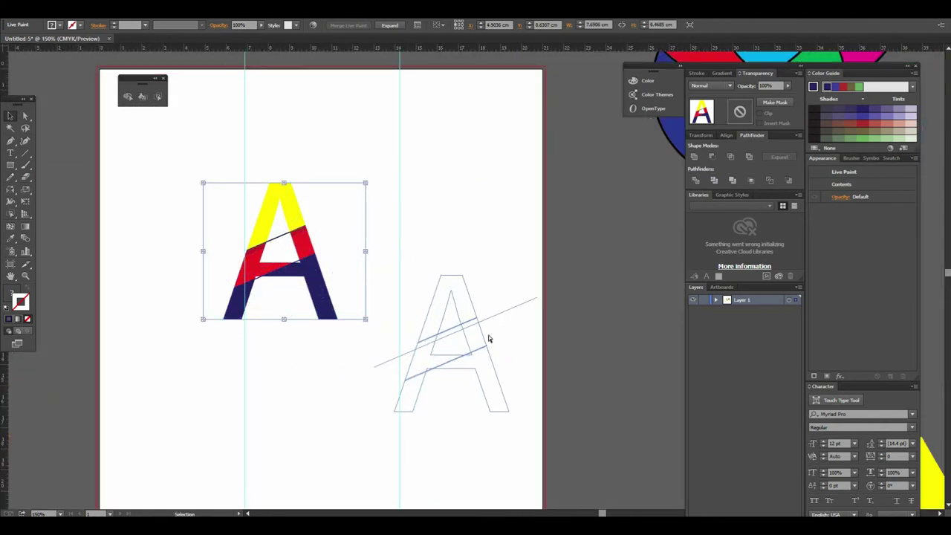
pyautogui.moveTo(310, 258); pyautogui.dragTo(488, 335)
pyautogui.hotkey('ctrl', '+')
pyautogui.click(446, 282)
pyautogui.click(435, 319)
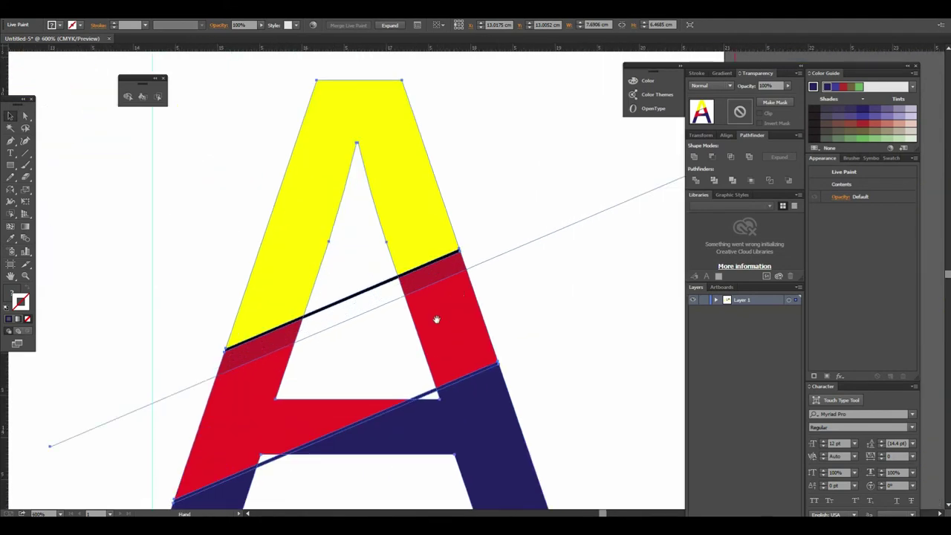
# - Delete the copy's black dividing edges and its black top triangle
pyautogui.click(157, 97)
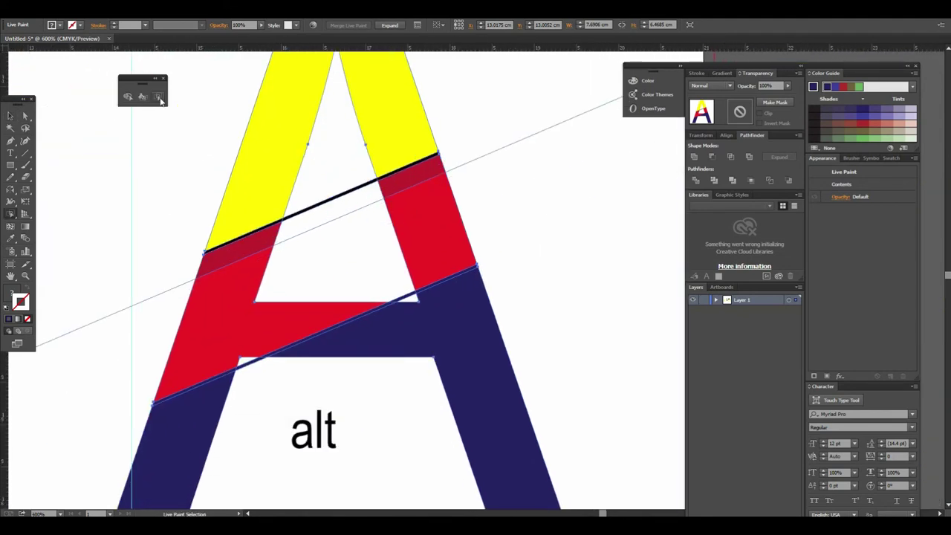
pyautogui.click(333, 198)
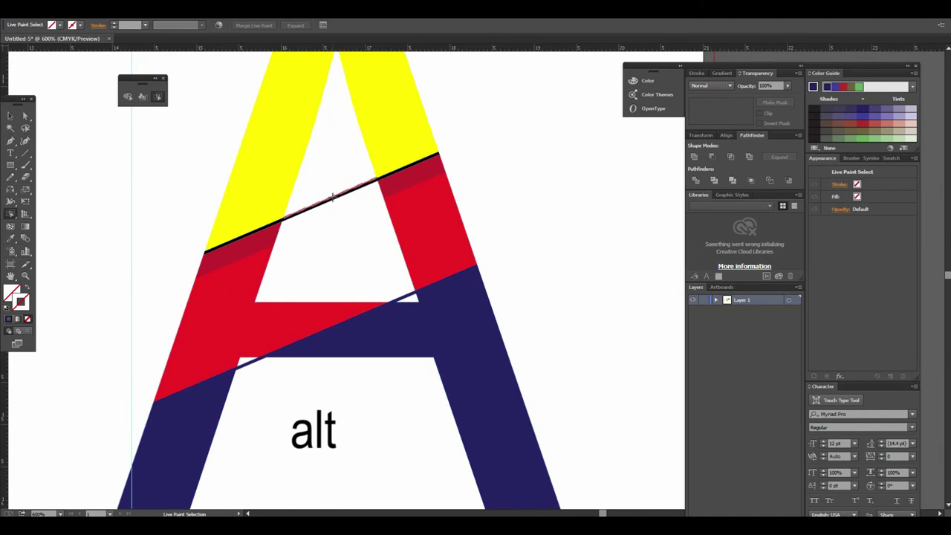
pyautogui.press('Delete')
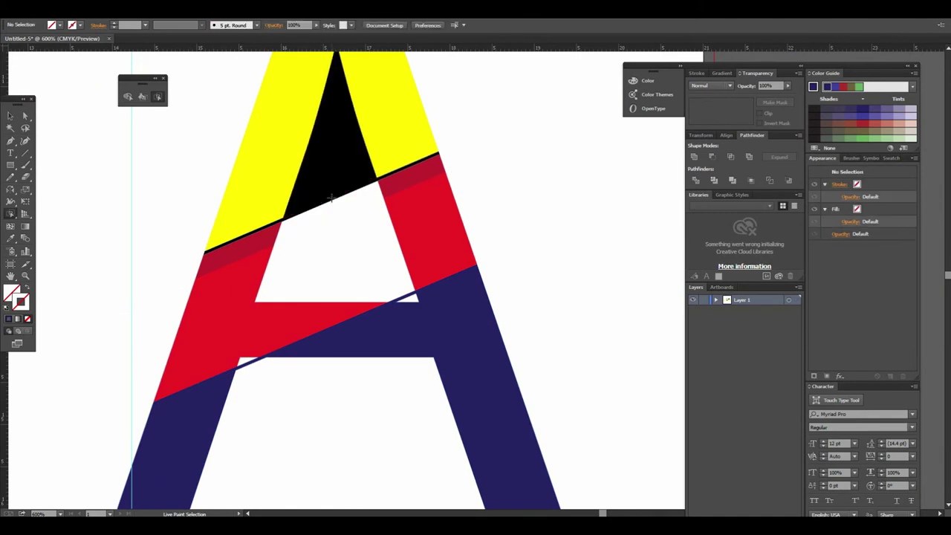
pyautogui.click(331, 195)
pyautogui.press('Delete')
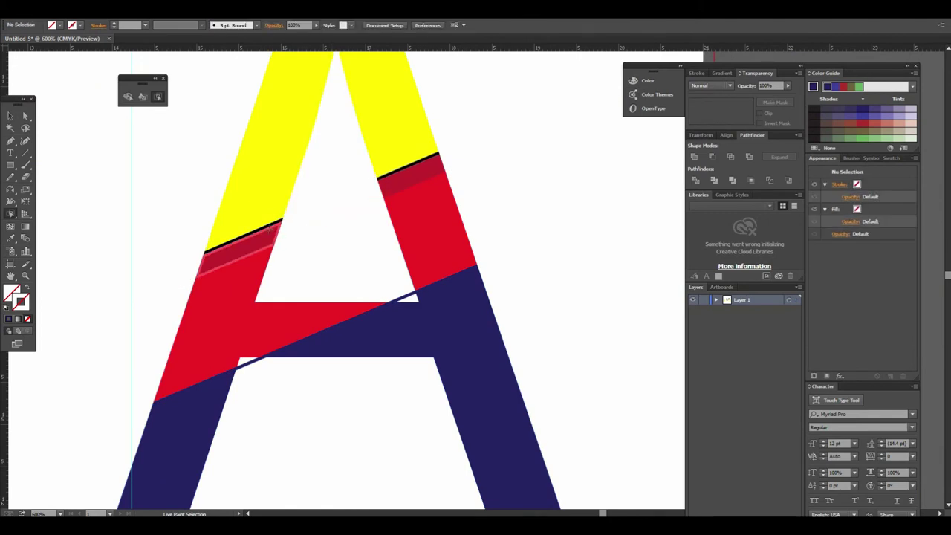
pyautogui.click(266, 225)
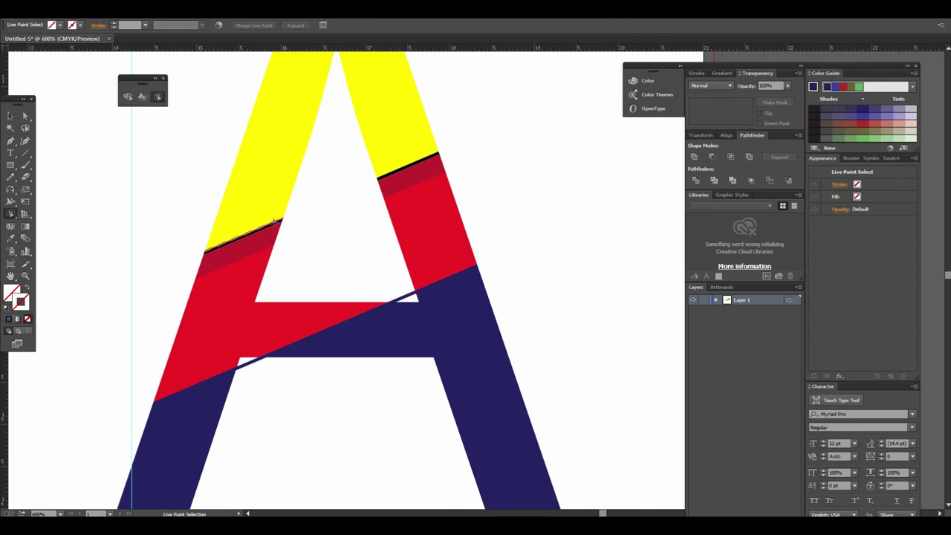
pyautogui.press('Delete')
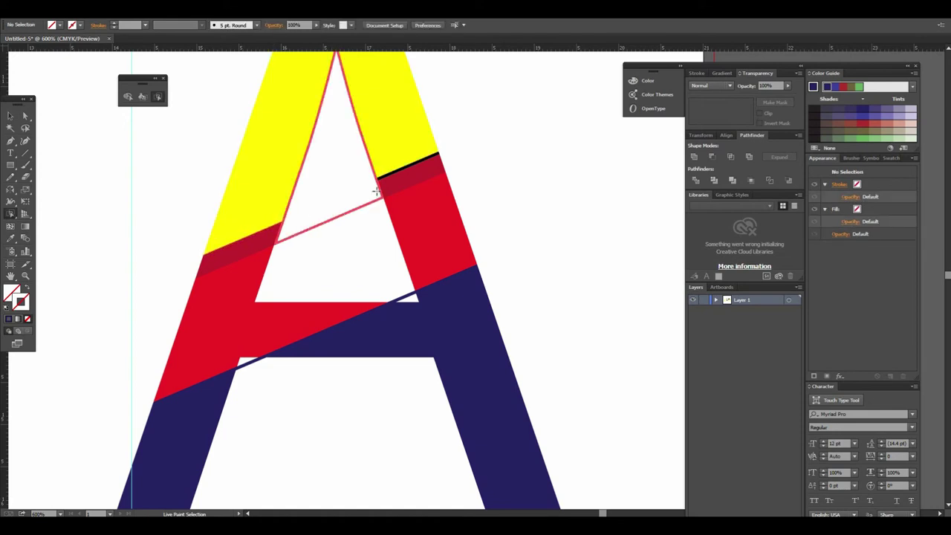
pyautogui.click(405, 164)
pyautogui.press('Delete')
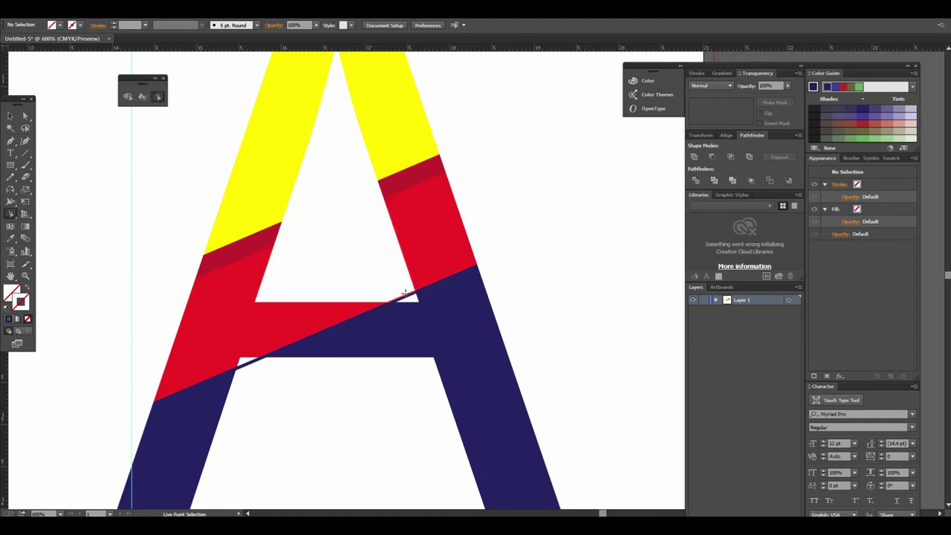
pyautogui.click(405, 296)
pyautogui.press('Delete')
# - Zoom out to see both letters and marquee-select them together
pyautogui.keyDown('ctrl'); pyautogui.keyDown('alt'); pyautogui.click(474, 300); pyautogui.keyUp('alt'); pyautogui.keyUp('ctrl')
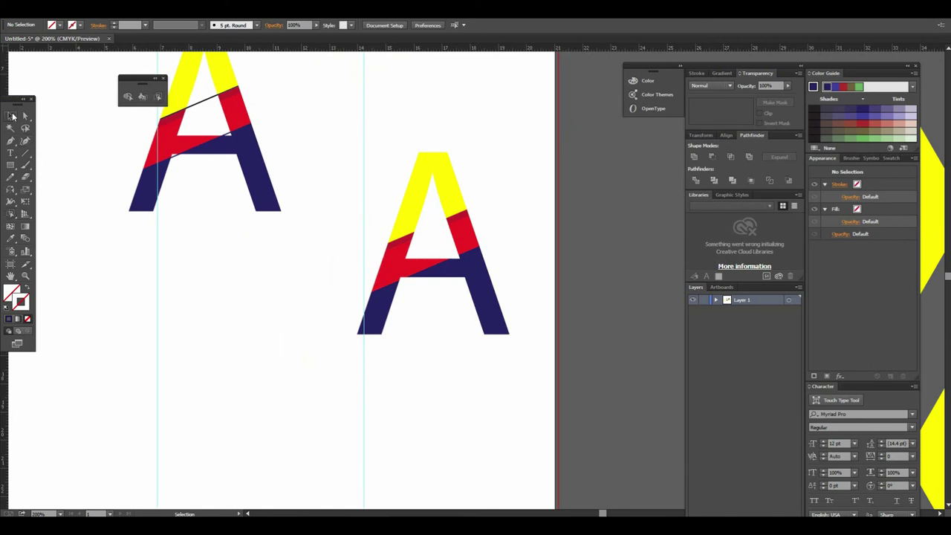
pyautogui.keyDown('ctrl'); pyautogui.click(474, 279); pyautogui.keyUp('ctrl')
pyautogui.moveTo(472, 269); pyautogui.dragTo(455, 307)
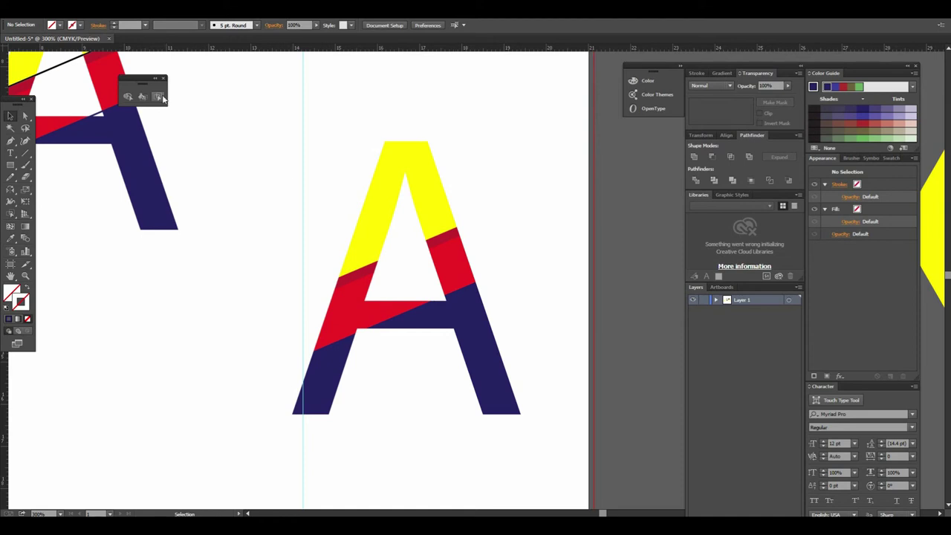
pyautogui.hotkey('ctrl', '-')
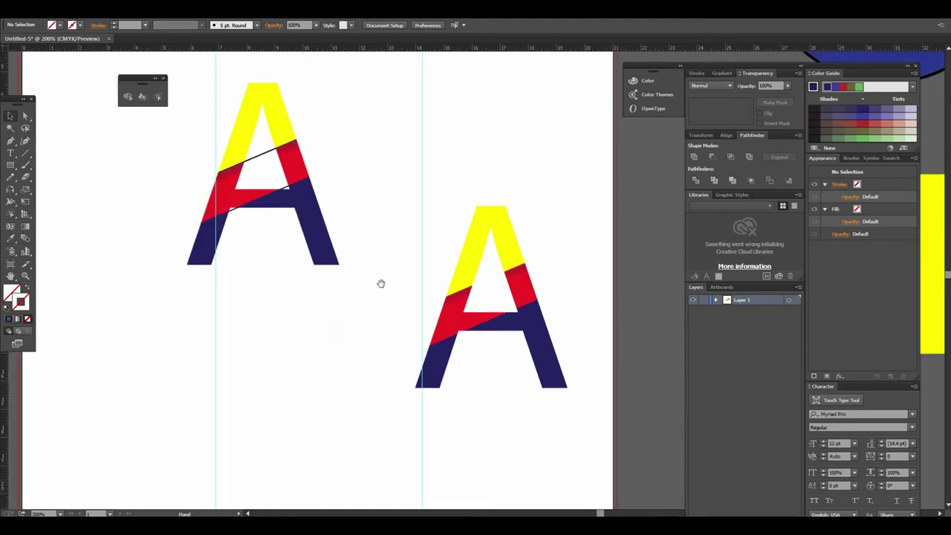
pyautogui.scroll(-3, 380, 282)
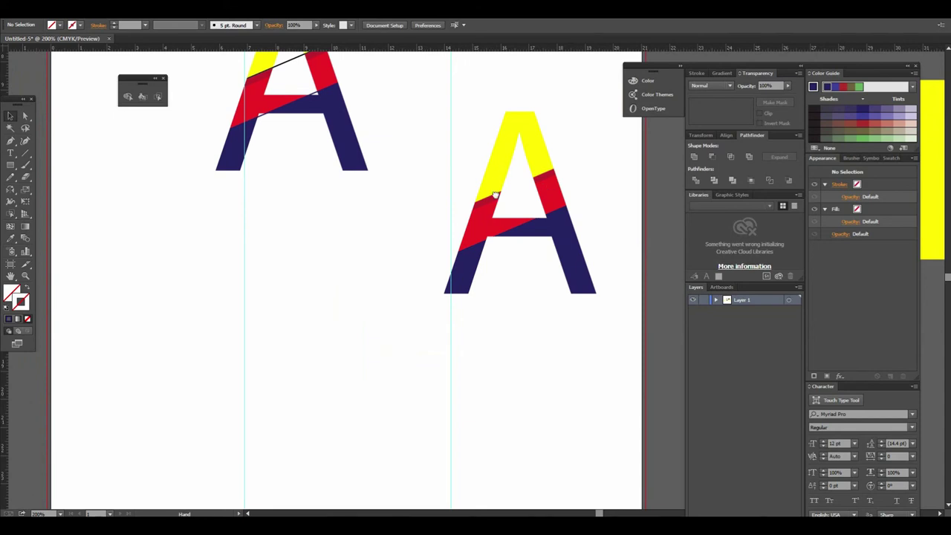
pyautogui.moveTo(496, 195); pyautogui.dragTo(507, 264)
pyautogui.hotkey('ctrl', '-')
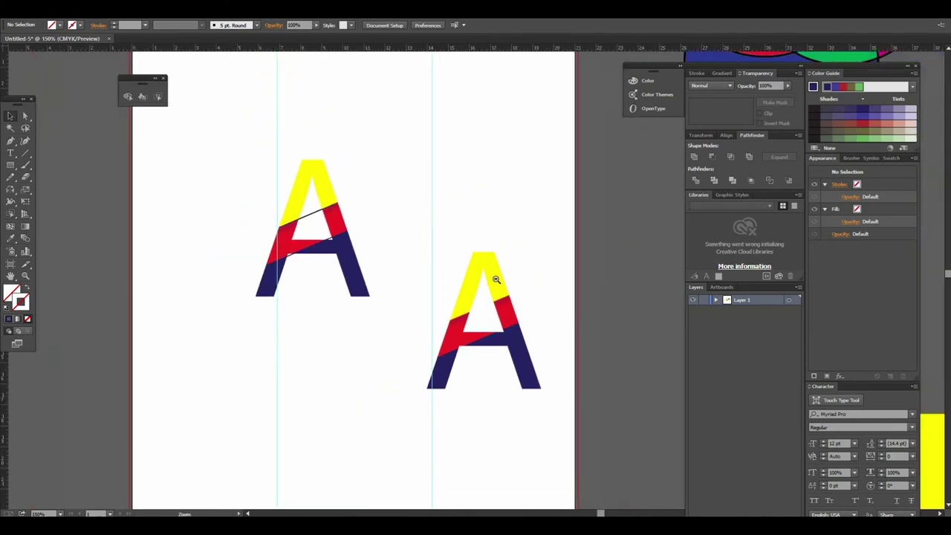
pyautogui.keyDown('alt'); pyautogui.click(496, 279); pyautogui.keyUp('alt')
pyautogui.keyDown('alt'); pyautogui.click(461, 310); pyautogui.keyUp('alt')
pyautogui.moveTo(366, 253)
pyautogui.mouseDown()
pyautogui.moveTo(498, 377)
pyautogui.moveTo(424, 384)
pyautogui.mouseUp()
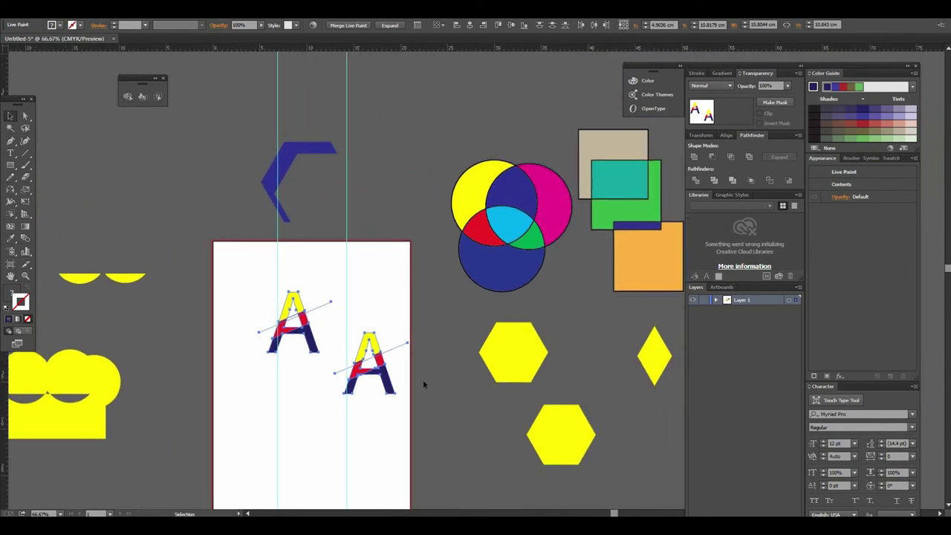
# - Expand the left A from Live Paint into a plain group with Object > Expand
pyautogui.hotkey('ctrl', '+')
pyautogui.hotkey('ctrl', '+')
pyautogui.hotkey('ctrl', '+')
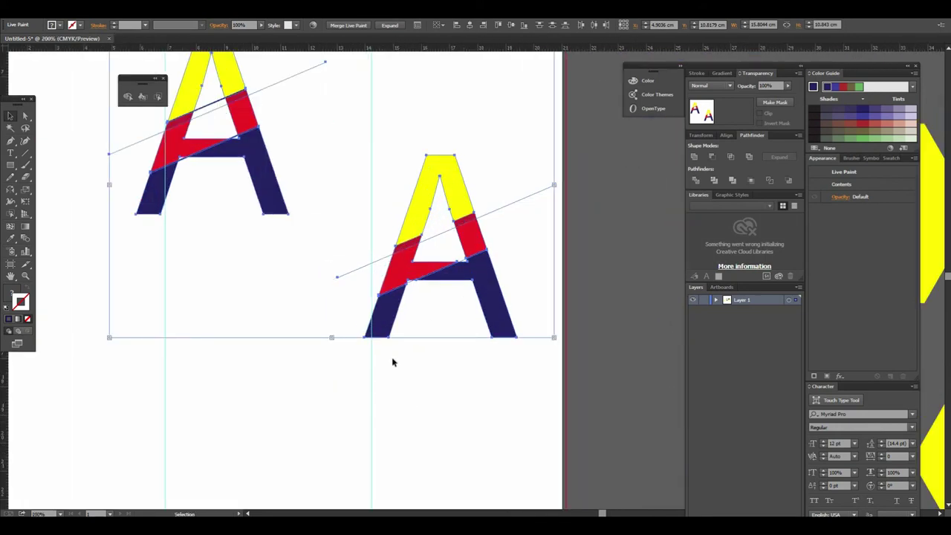
pyautogui.click(393, 361)
pyautogui.scroll(3, 344, 332)
pyautogui.click(287, 214)
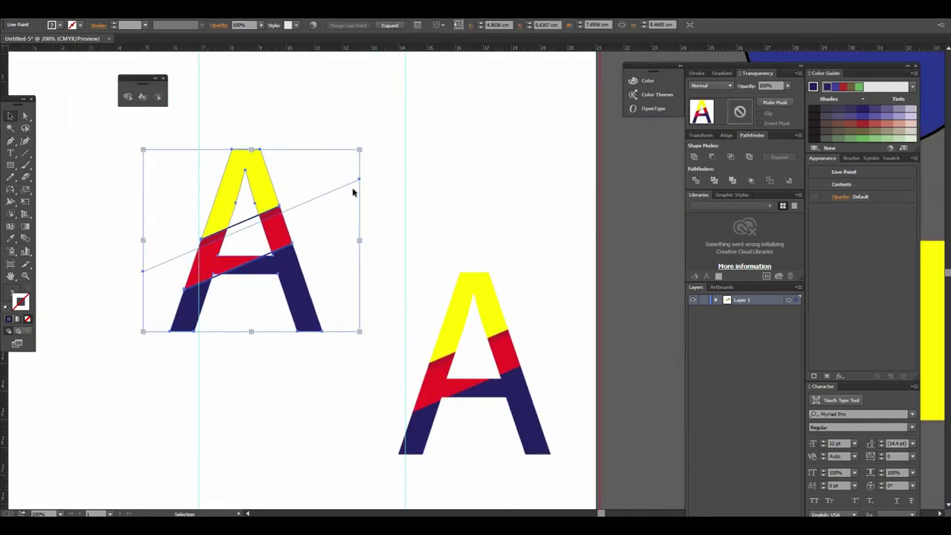
pyautogui.rightClick(282, 211)
pyautogui.click(414, 208)
pyautogui.click(336, 195)
pyautogui.click(276, 212)
pyautogui.moveTo(296, 209); pyautogui.dragTo(297, 217)
pyautogui.rightClick(297, 215)
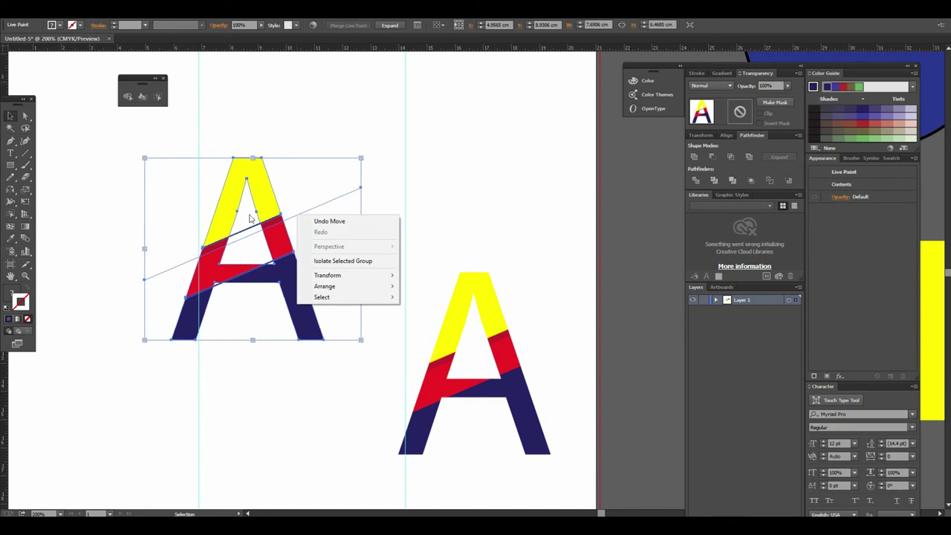
pyautogui.click(75, 11)
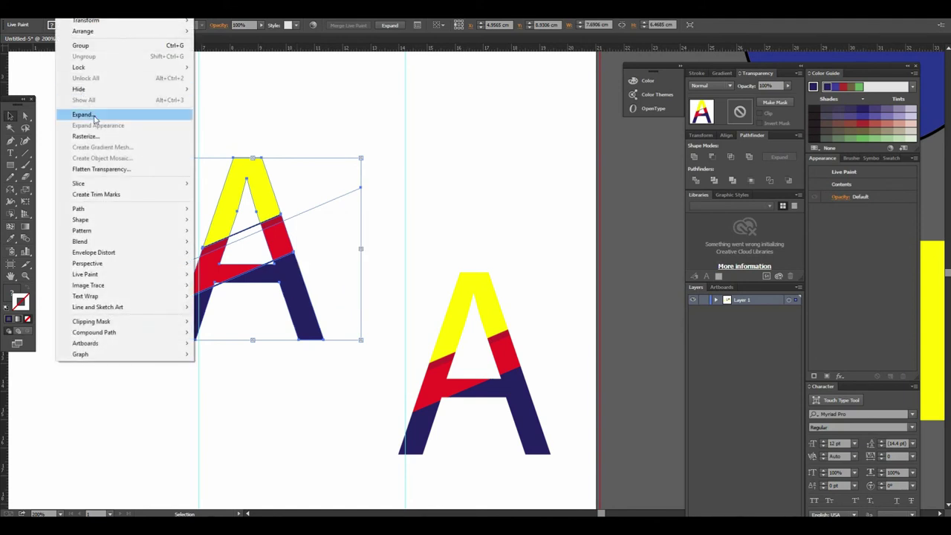
pyautogui.click(83, 114)
pyautogui.click(453, 319)
pyautogui.click(318, 212)
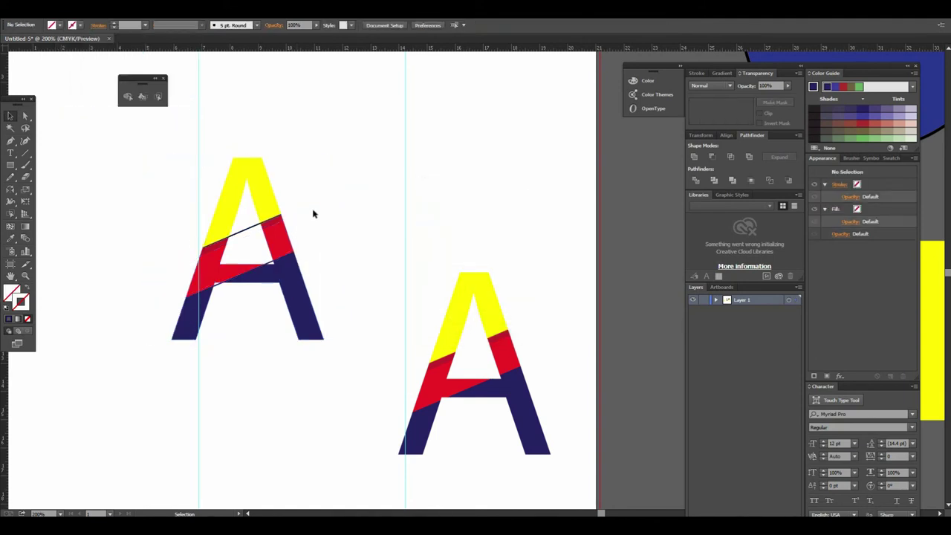
pyautogui.click(293, 297)
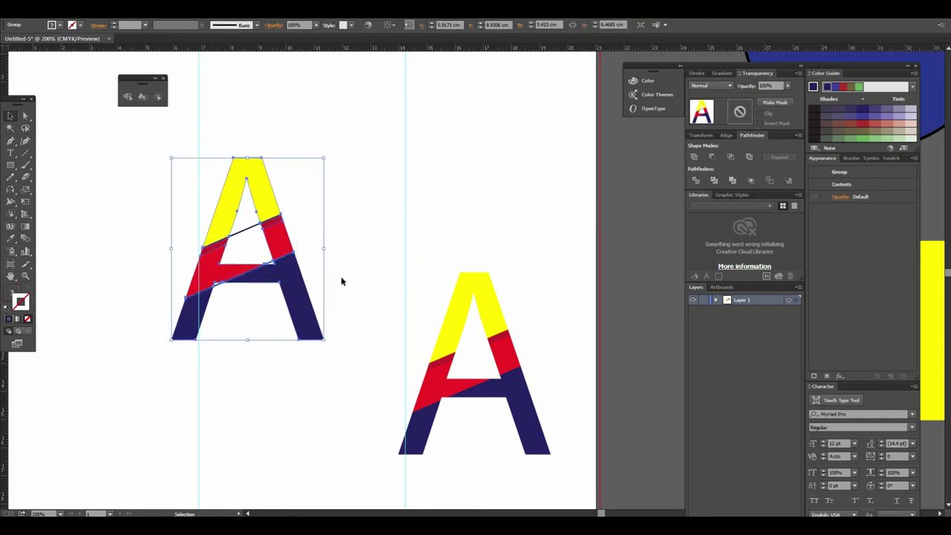
# - Expand the right A the same way into ordinary filled shapes
pyautogui.click(533, 449)
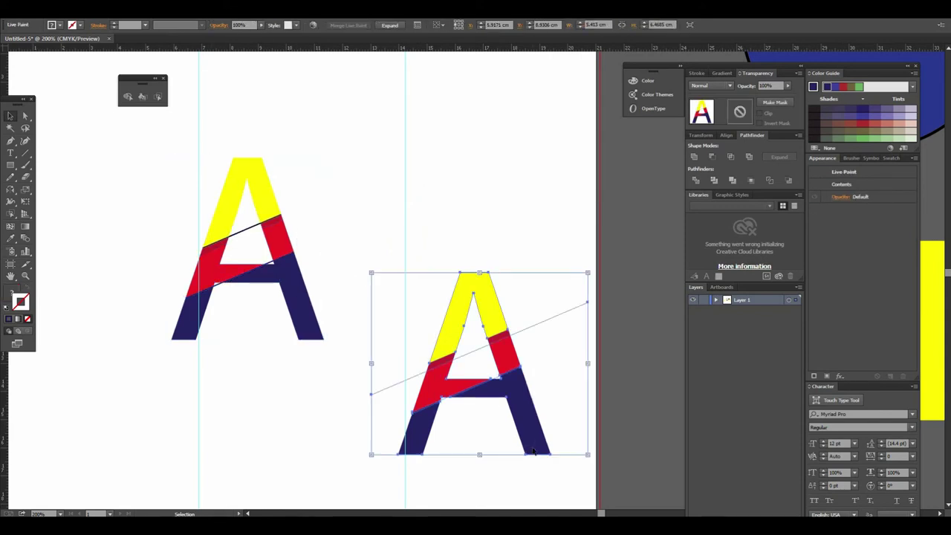
pyautogui.rightClick(511, 397)
pyautogui.click(78, 9)
pyautogui.click(83, 114)
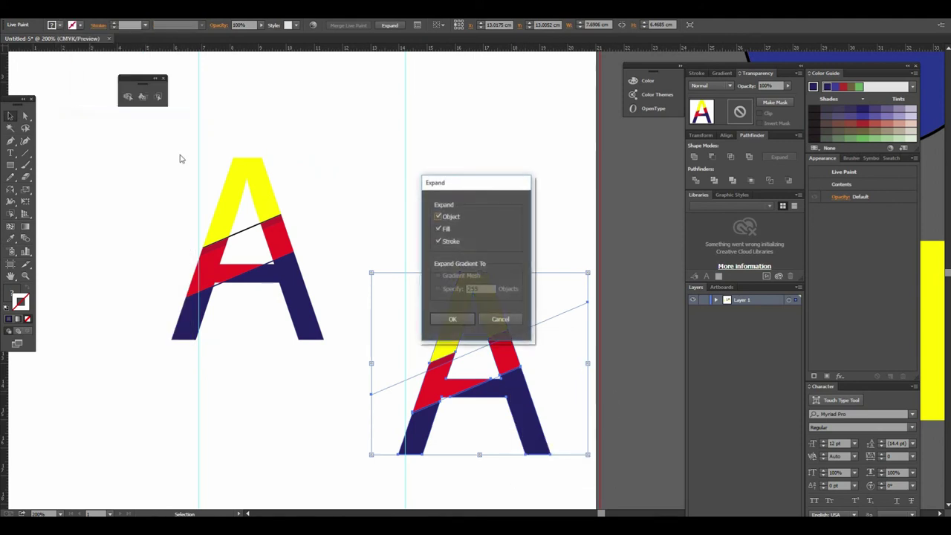
pyautogui.click(456, 320)
pyautogui.click(515, 199)
pyautogui.scroll(-3, 434, 255)
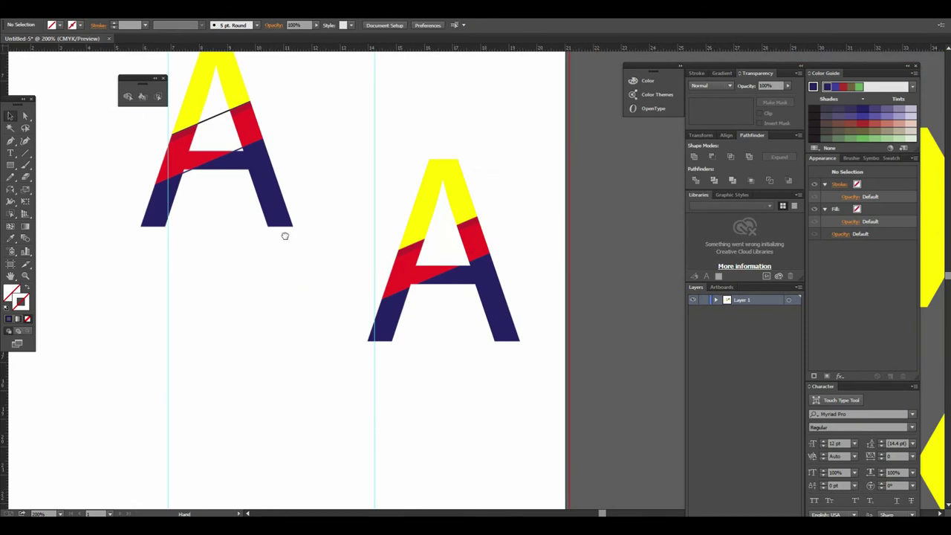
# - Move both A letters together higher up the page
pyautogui.scroll(2, 297, 246)
pyautogui.hotkey('ctrl', '-')
pyautogui.hscroll(3, 297, 223)
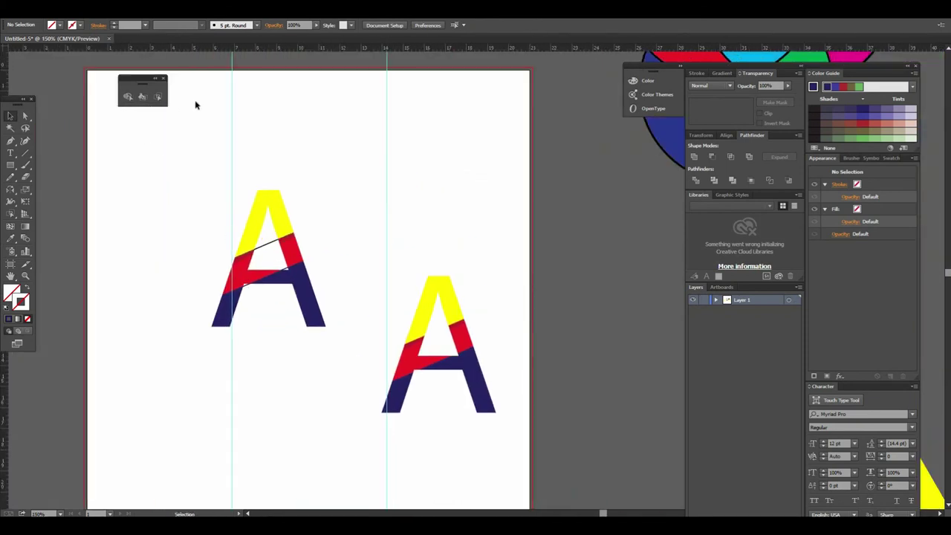
pyautogui.moveTo(214, 195); pyautogui.dragTo(526, 435)
pyautogui.moveTo(475, 378); pyautogui.dragTo(506, 227)
pyautogui.click(350, 225)
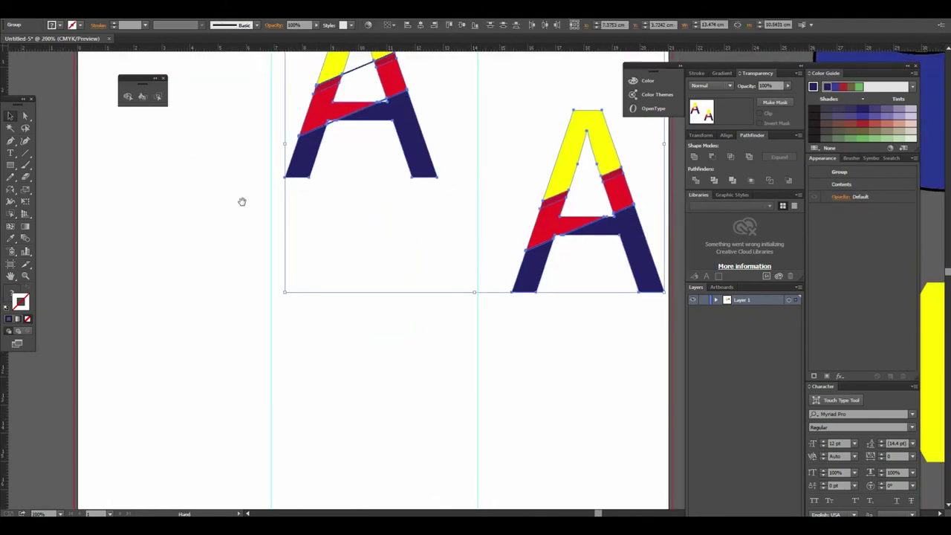
pyautogui.scroll(-2, 267, 230)
pyautogui.hscroll(1, 267, 230)
# - Draw a roughly 5.909 cm circle below the letters with a 1 pt black outline
pyautogui.moveTo(10, 165); pyautogui.dragTo(45, 190)
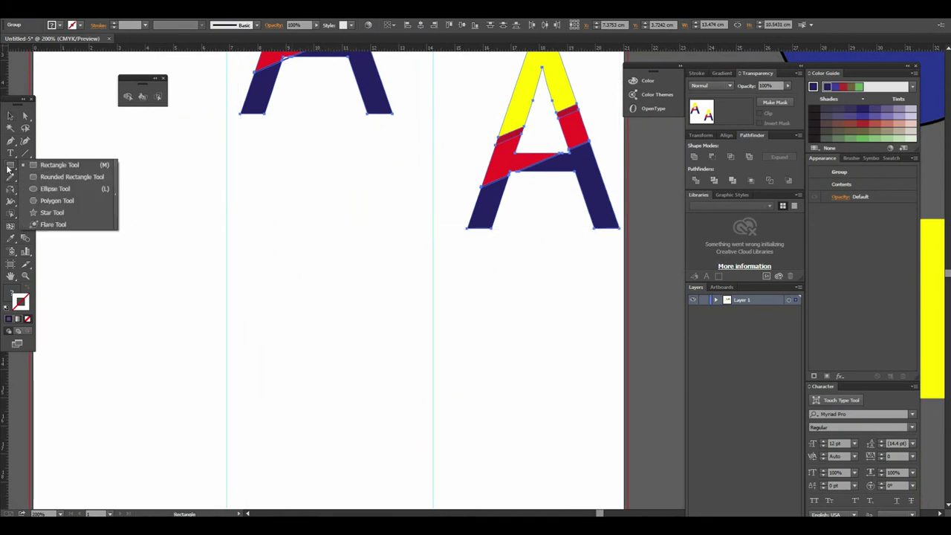
pyautogui.moveTo(243, 286); pyautogui.dragTo(410, 452)
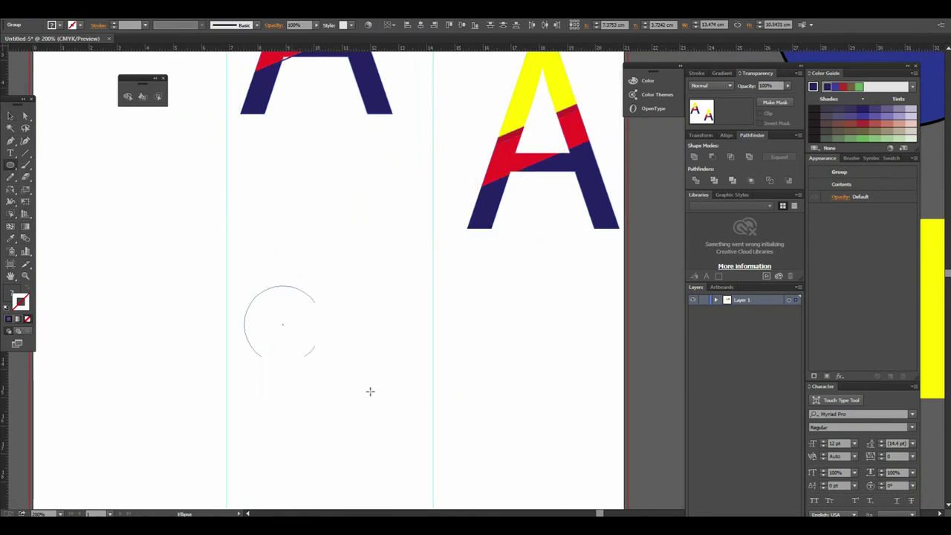
pyautogui.click(80, 25)
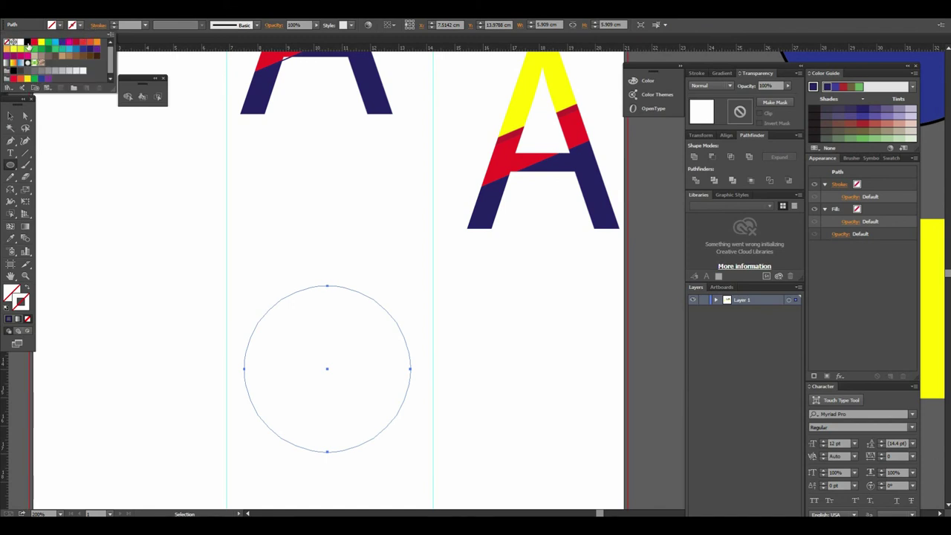
pyautogui.click(27, 43)
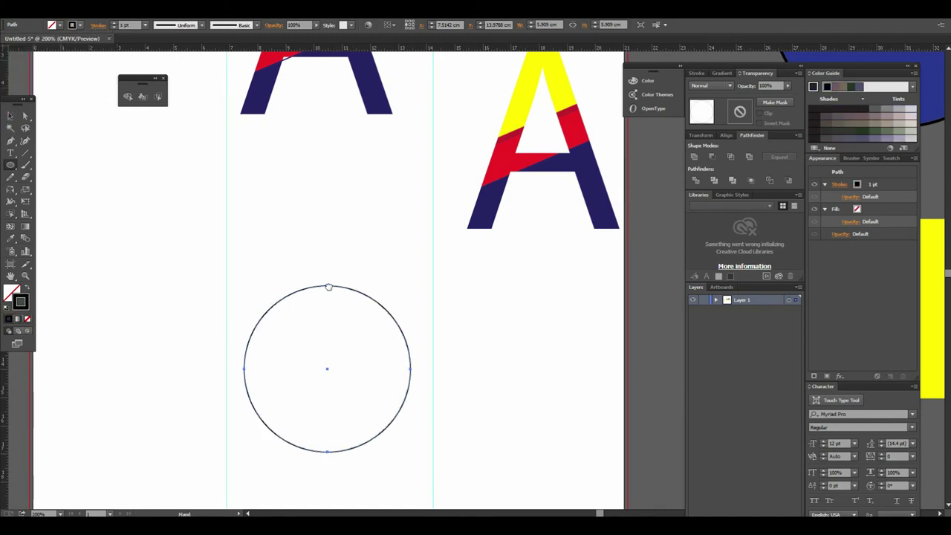
pyautogui.moveTo(329, 287); pyautogui.dragTo(263, 171)
pyautogui.click(397, 335)
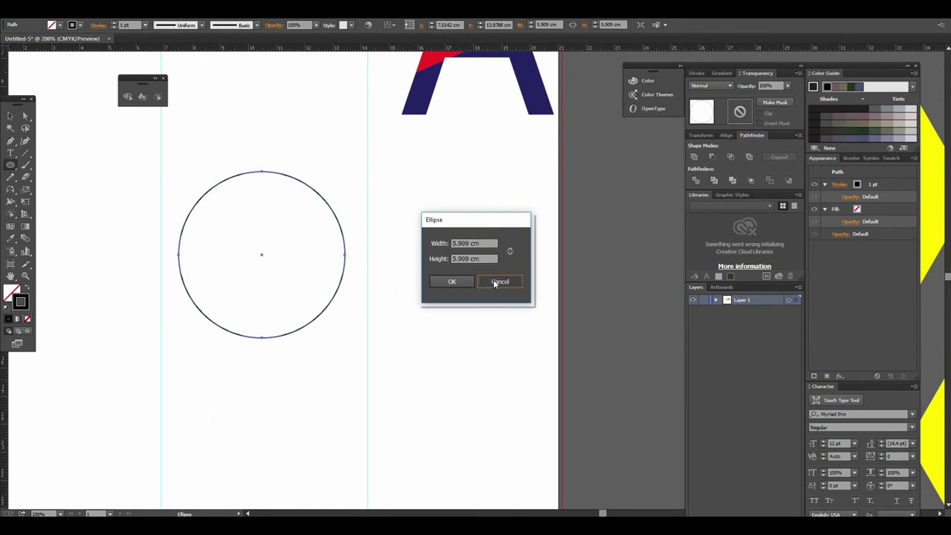
pyautogui.click(495, 282)
pyautogui.hotkey('ctrl', '+')
pyautogui.press('v')
pyautogui.click(25, 152)
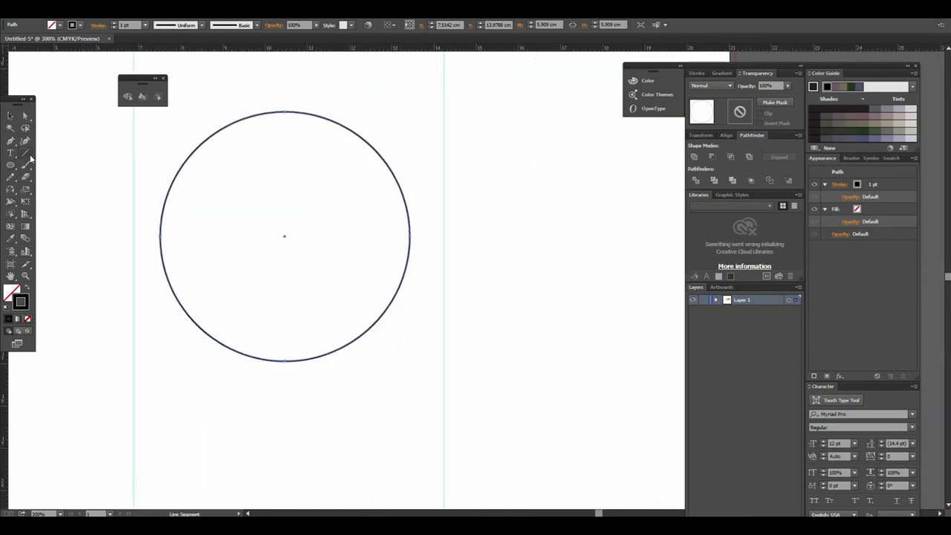
# - Draw a diagonal line through the circle and Alt-drag a parallel copy up-right
pyautogui.moveTo(139, 142); pyautogui.dragTo(384, 386)
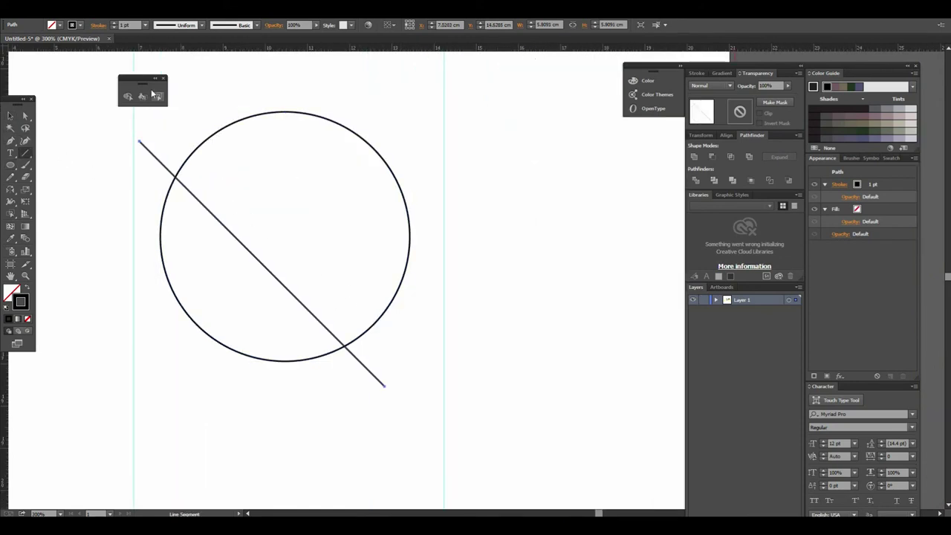
pyautogui.click(10, 115)
pyautogui.moveTo(227, 231); pyautogui.dragTo(321, 166)
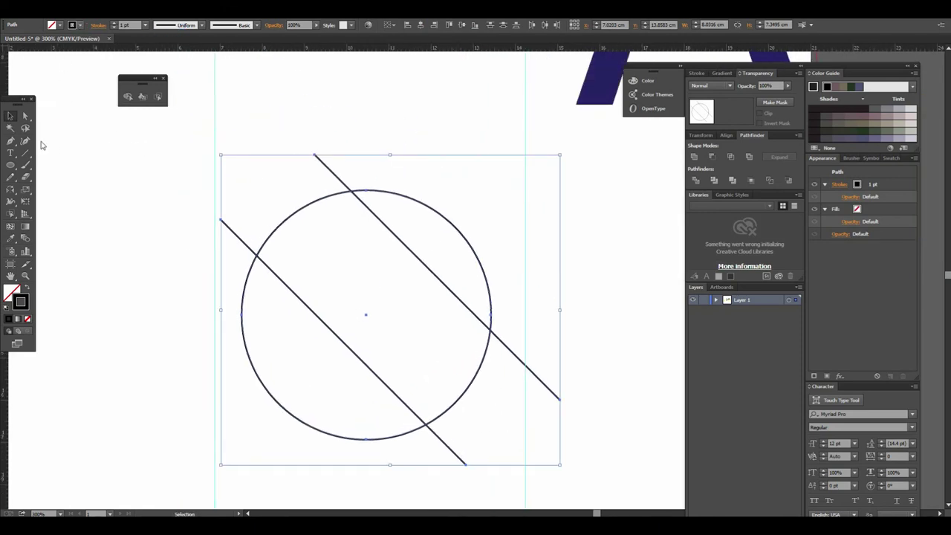
pyautogui.click(157, 96)
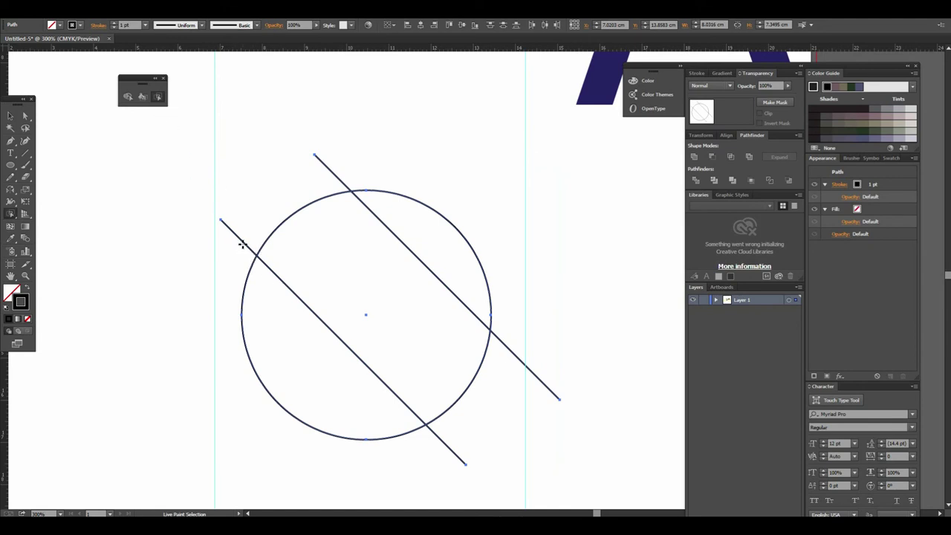
# - Fill the circle's middle band, upper-right and lower-left regions black
pyautogui.click(146, 98)
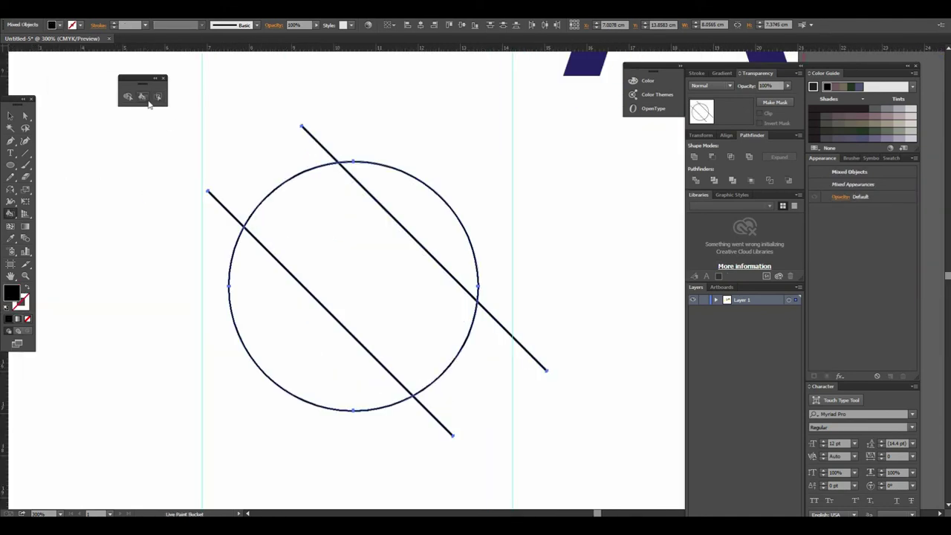
pyautogui.click(375, 244)
pyautogui.click(420, 216)
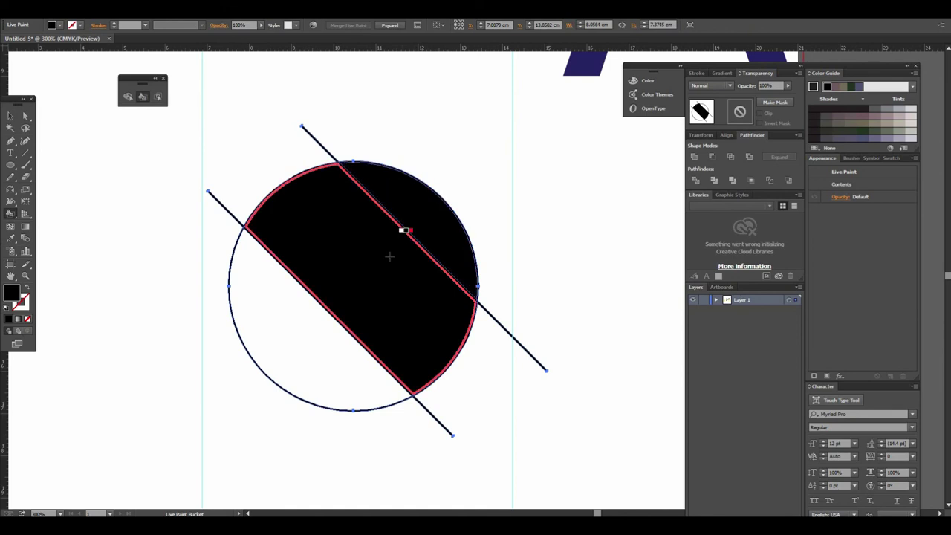
pyautogui.click(316, 324)
# - Delete the four line ends sticking out beyond the circle
pyautogui.click(10, 115)
pyautogui.click(158, 96)
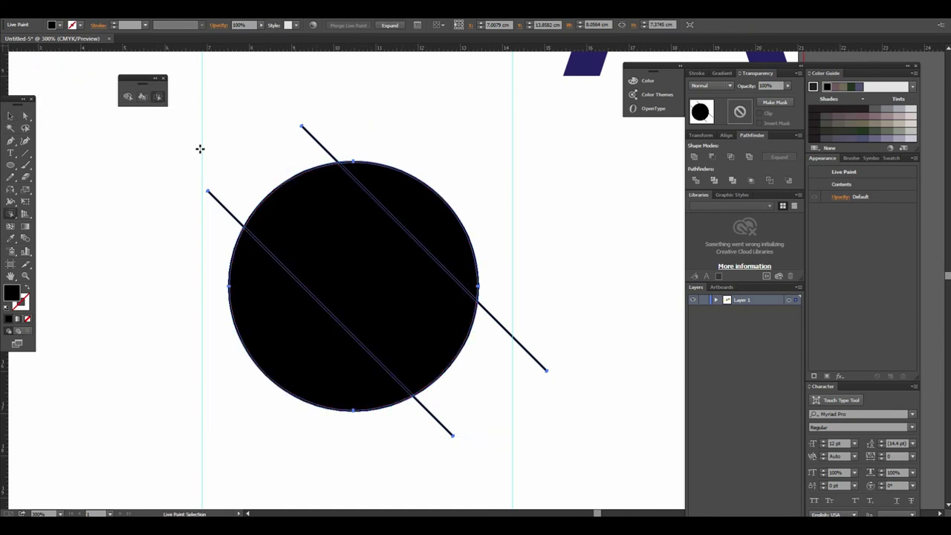
pyautogui.click(213, 197)
pyautogui.press('Delete')
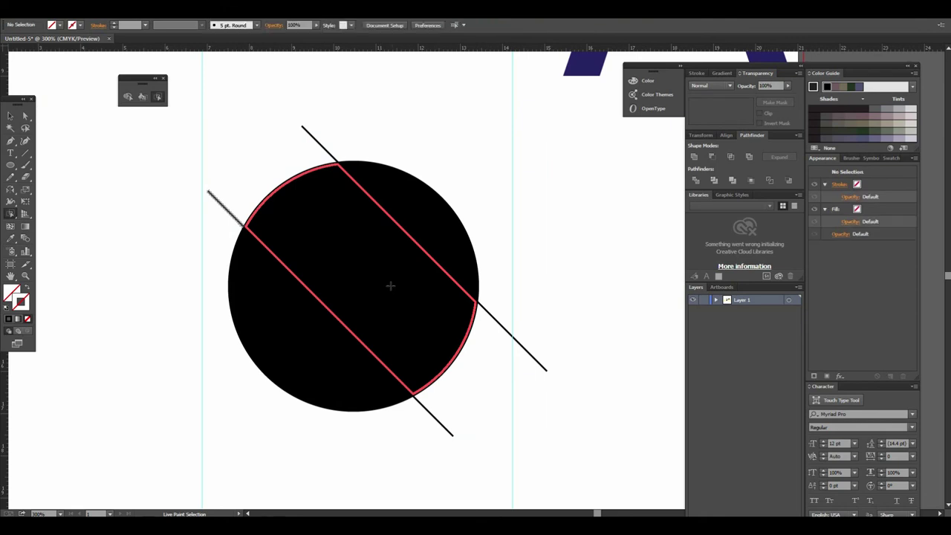
pyautogui.click(428, 418)
pyautogui.press('Delete')
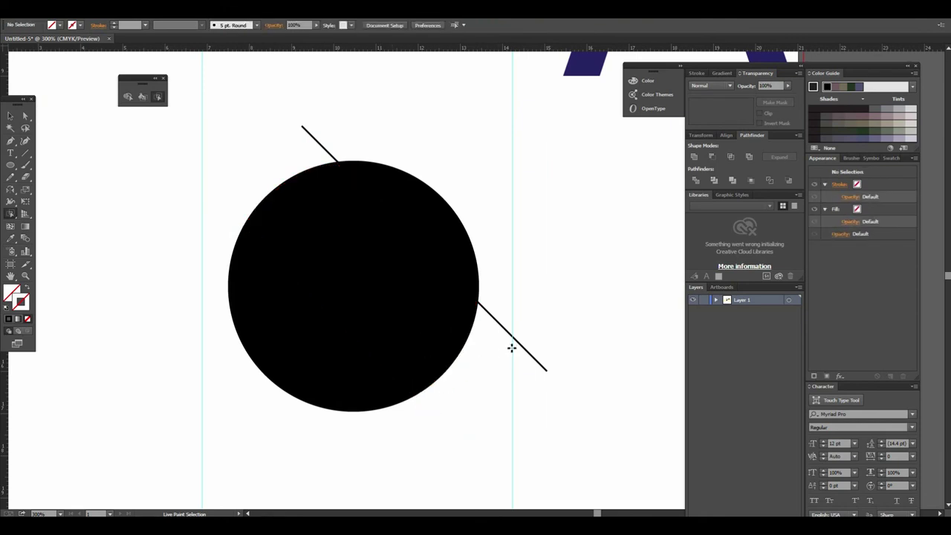
pyautogui.click(509, 332)
pyautogui.press('Delete')
pyautogui.click(322, 145)
pyautogui.press('Delete')
# - Select the finished black Live Paint circle
pyautogui.click(10, 114)
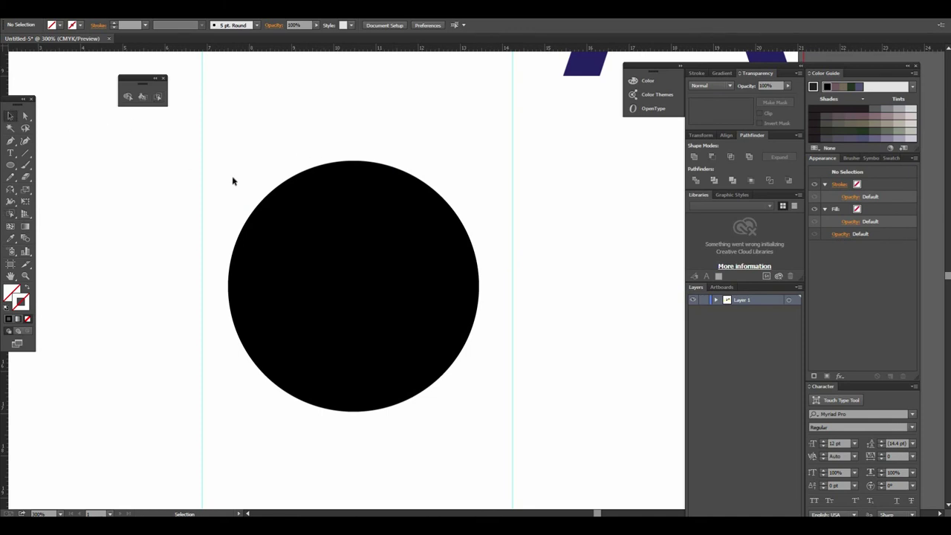
pyautogui.click(405, 225)
pyautogui.moveTo(161, 144); pyautogui.dragTo(562, 444)
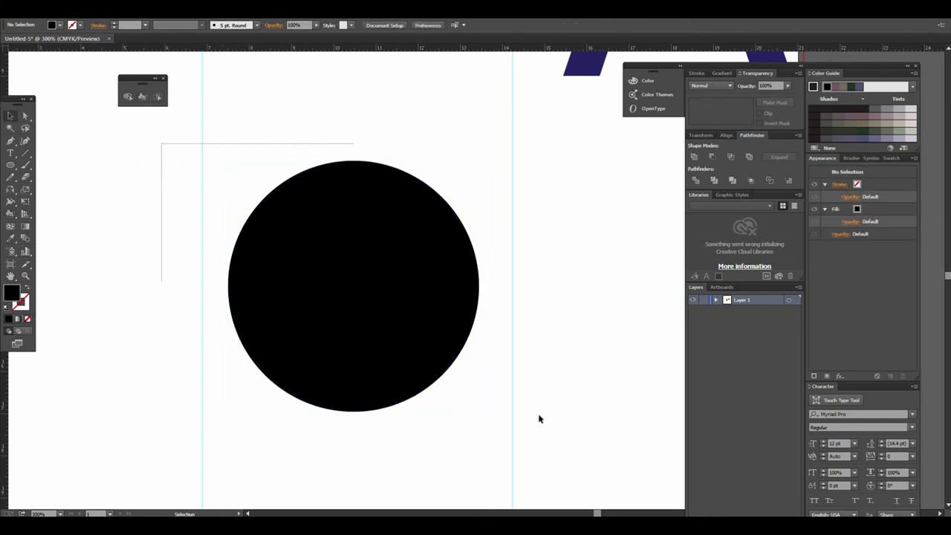
# - Fill the circle's upper-right band cyan with the Live Paint Bucket
pyautogui.click(141, 97)
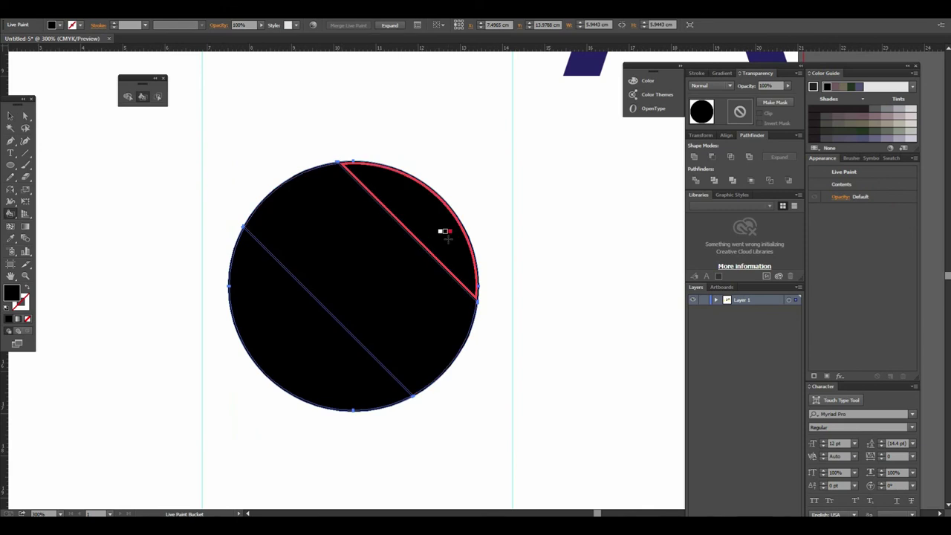
pyautogui.click(59, 27)
pyautogui.click(94, 72)
pyautogui.press('k')
pyautogui.click(427, 216)
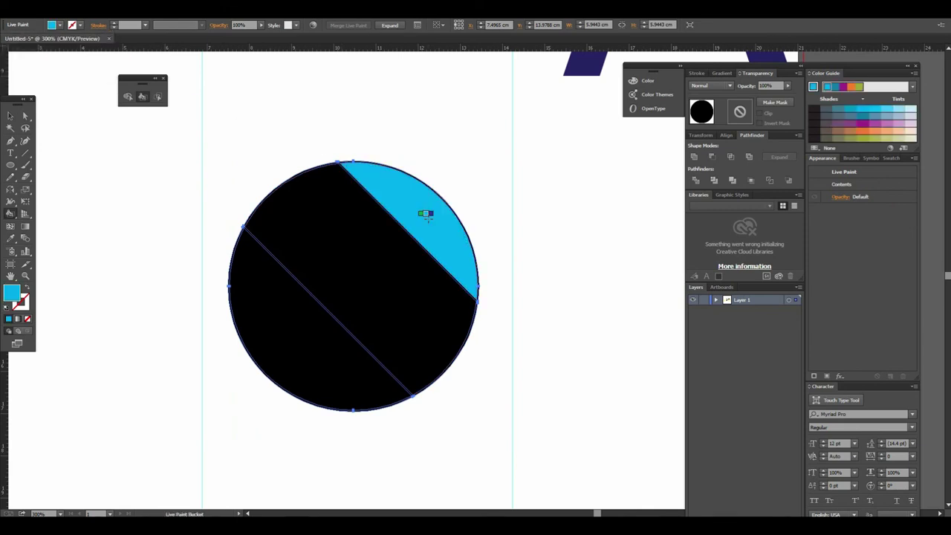
pyautogui.hotkey('ctrl', 'z')
pyautogui.hotkey('ctrl', 'z')
pyautogui.hotkey('ctrl', 'shift', 'z')
pyautogui.hotkey('ctrl', 'shift', 'z')
pyautogui.press('v')
pyautogui.hotkey('ctrl', 'z')
pyautogui.hotkey('ctrl', 'z')
pyautogui.press('k')
pyautogui.click(429, 213)
# - Fill the circle's lower-left band navy, leaving the middle band black
pyautogui.click(60, 27)
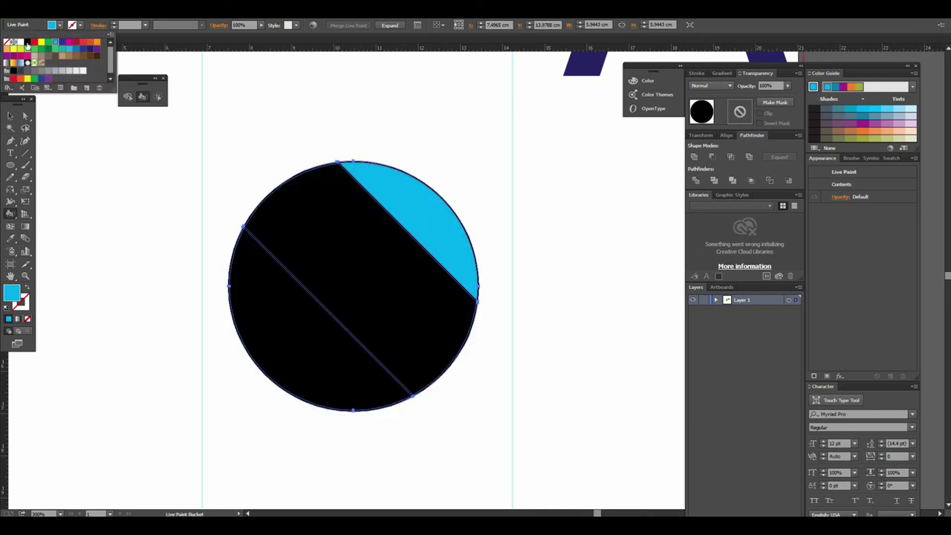
pyautogui.click(61, 43)
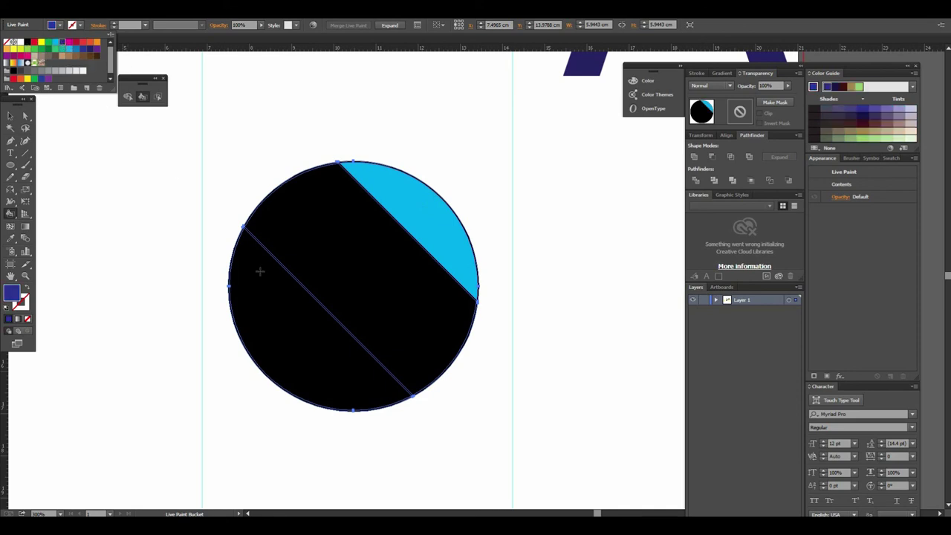
pyautogui.click(275, 309)
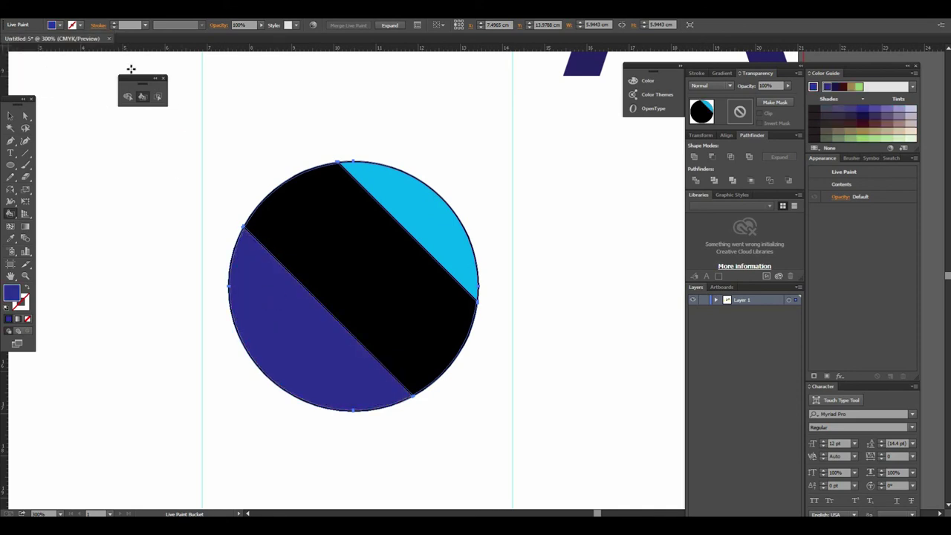
pyautogui.click(12, 117)
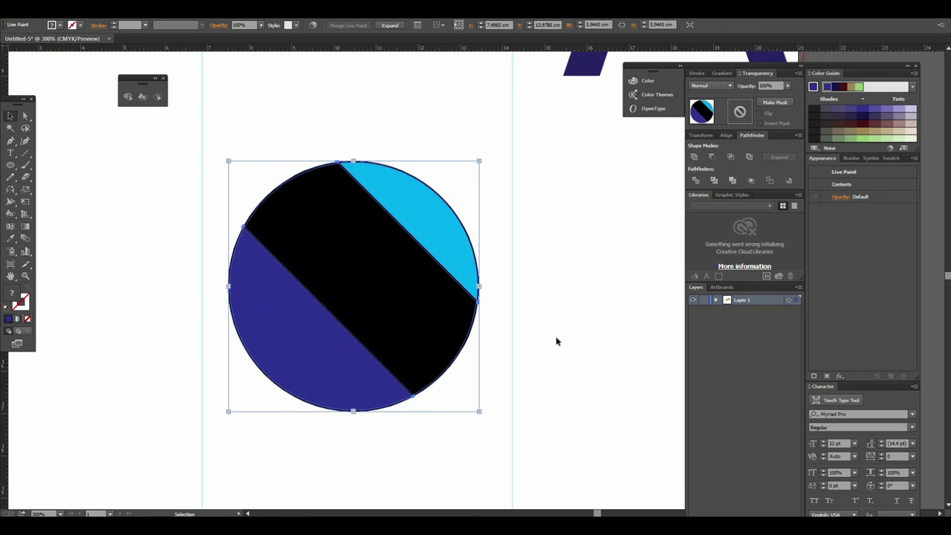
# - Deselect the circle and pan around the artboard to inspect the surrounding shapes
pyautogui.click(555, 339)
pyautogui.scroll(-2, 493, 252)
pyautogui.scroll(-1, 517, 297)
pyautogui.moveTo(517, 296); pyautogui.dragTo(463, 335)
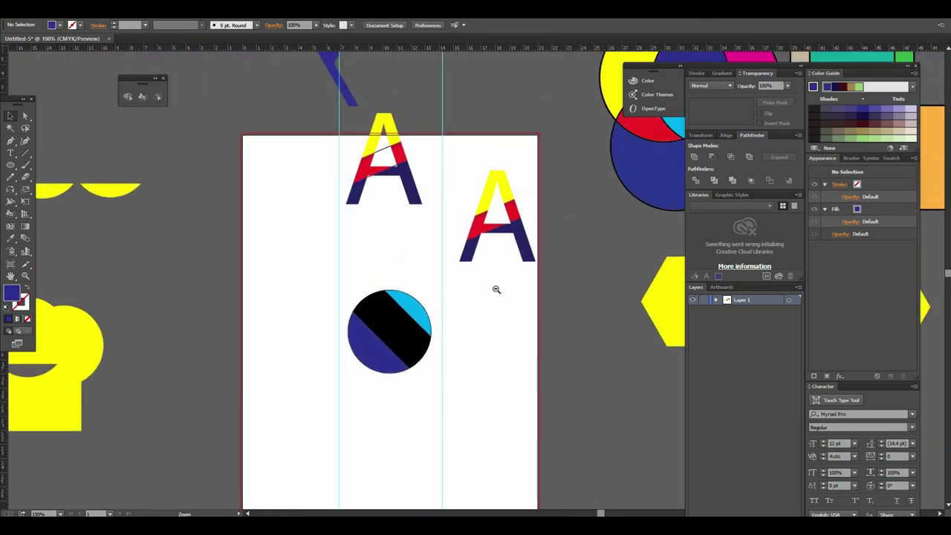
pyautogui.scroll(-1, 495, 272)
pyautogui.moveTo(495, 272); pyautogui.dragTo(435, 335)
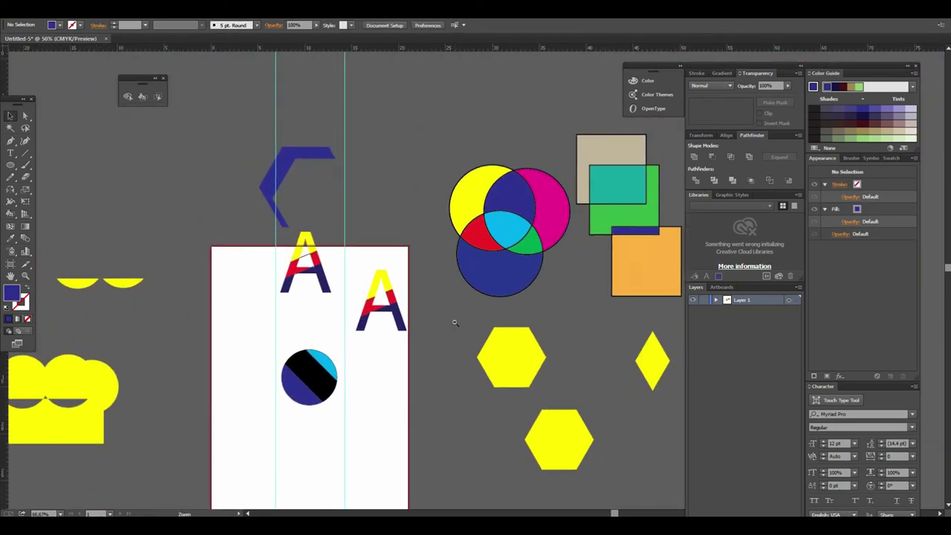
pyautogui.scroll(-1, 451, 323)
pyautogui.scroll(1, 455, 298)
pyautogui.scroll(1, 481, 298)
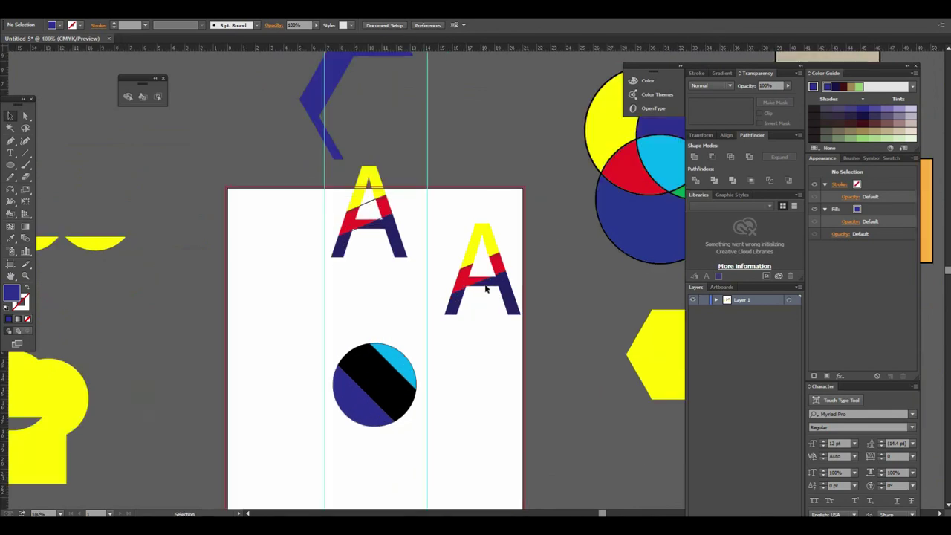
pyautogui.moveTo(492, 241)
pyautogui.mouseDown()
pyautogui.moveTo(434, 292)
pyautogui.moveTo(406, 276)
pyautogui.mouseUp()
pyautogui.scroll(-1, 461, 269)
pyautogui.scroll(1, 439, 330)
pyautogui.moveTo(439, 329)
pyautogui.mouseDown()
pyautogui.moveTo(390, 272)
pyautogui.moveTo(469, 313)
pyautogui.mouseUp()
# - Zoom and pan to frame the whole artboard with both A letters and the circle
pyautogui.scroll(1, 421, 304)
pyautogui.scroll(1, 437, 269)
pyautogui.scroll(-1, 471, 310)
pyautogui.scroll(-1, 468, 291)
pyautogui.scroll(-1, 477, 305)
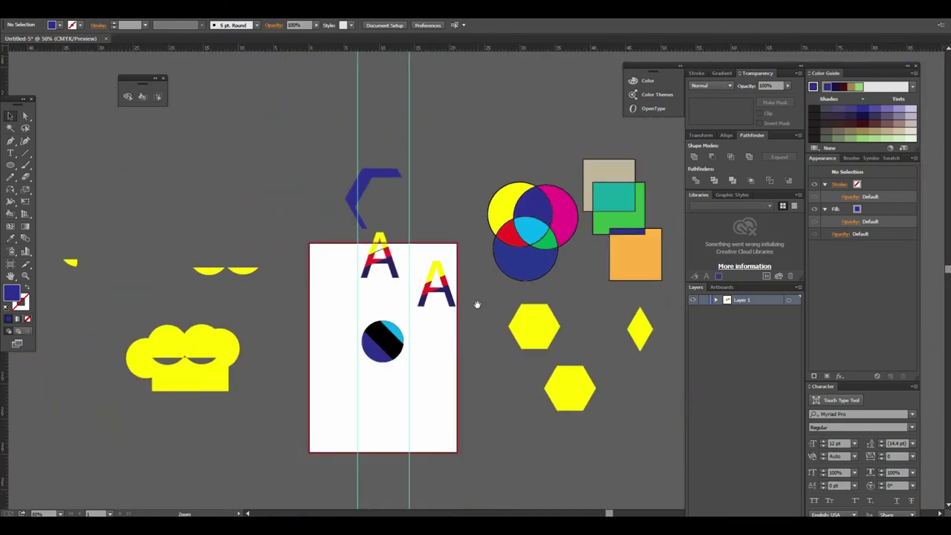
pyautogui.scroll(1, 428, 269)
pyautogui.scroll(1, 533, 282)
pyautogui.scroll(1, 504, 266)
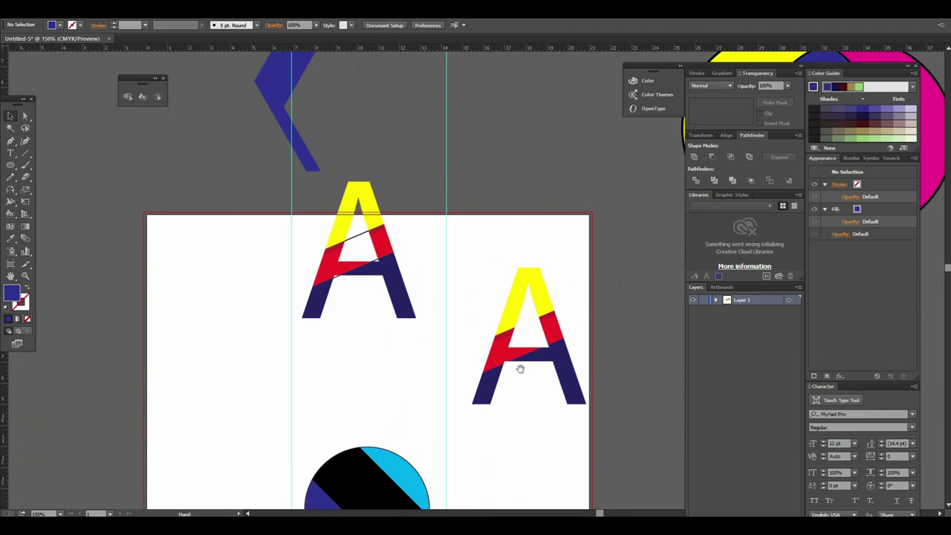
pyautogui.moveTo(520, 370); pyautogui.dragTo(437, 308)
pyautogui.scroll(-2, 320, 324)
pyautogui.scroll(-1, 478, 299)
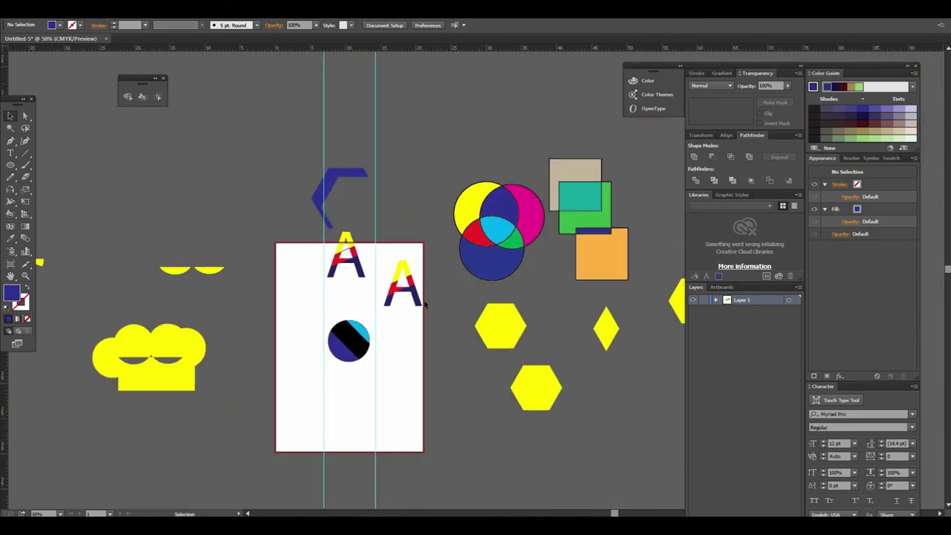
pyautogui.scroll(1, 520, 329)
pyautogui.moveTo(520, 329); pyautogui.dragTo(403, 325)
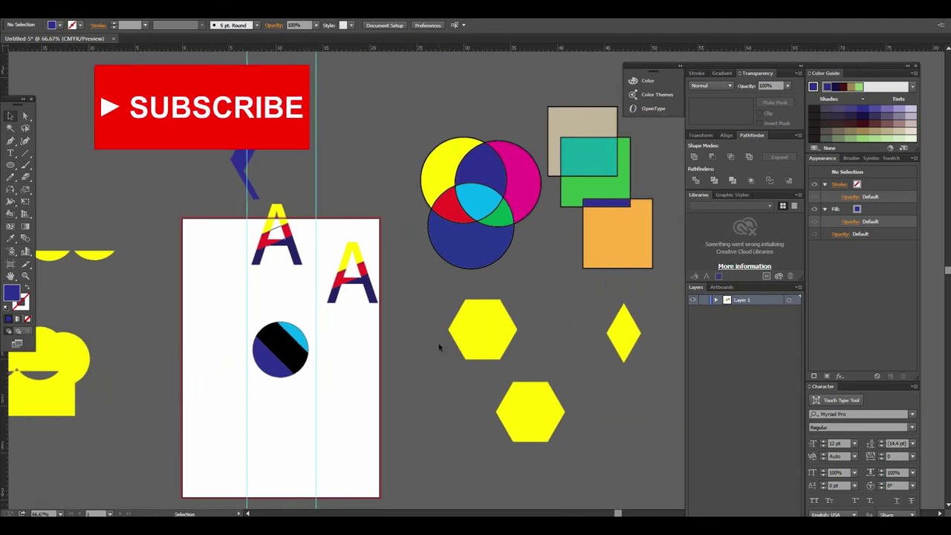